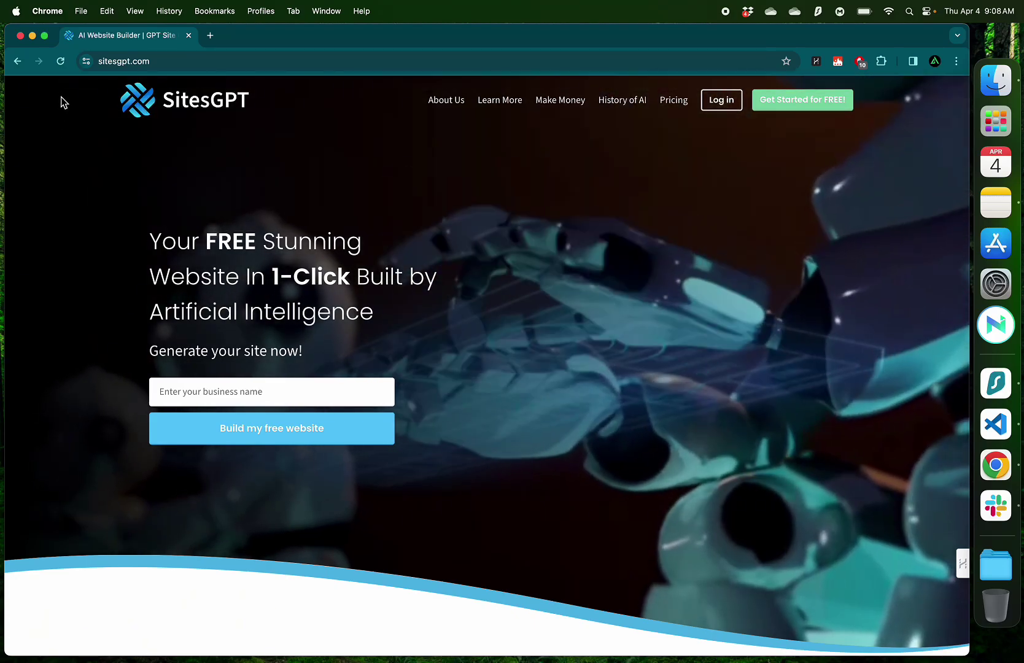
Read the Mobile Focused and Flexible Use feature cards on the SitesGPT landing page
scroll(60, 102, up, 3)
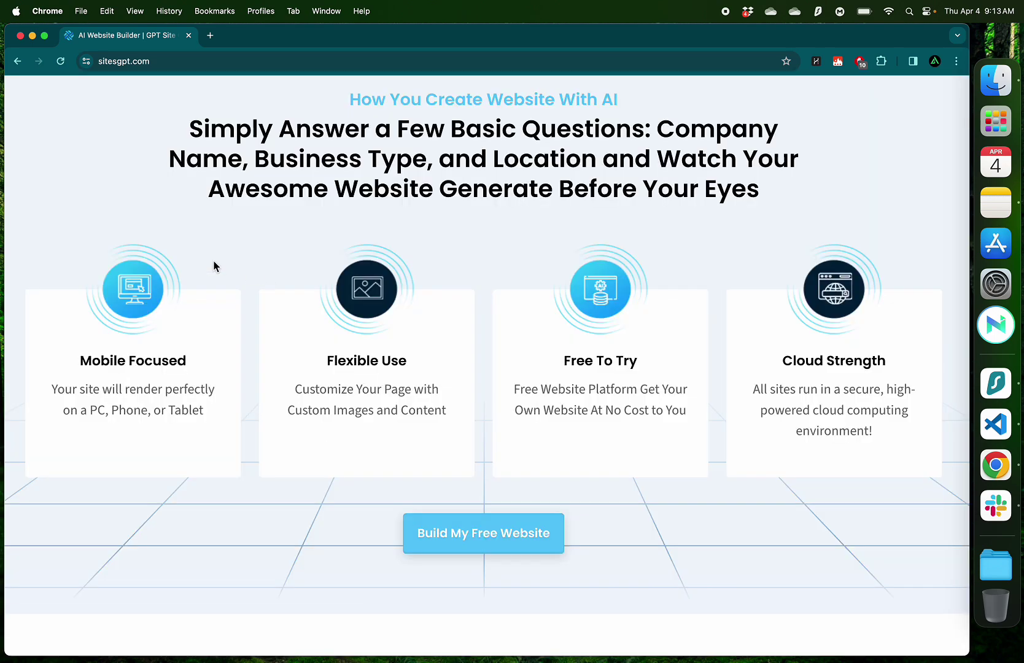
drag(77, 359, 201, 373)
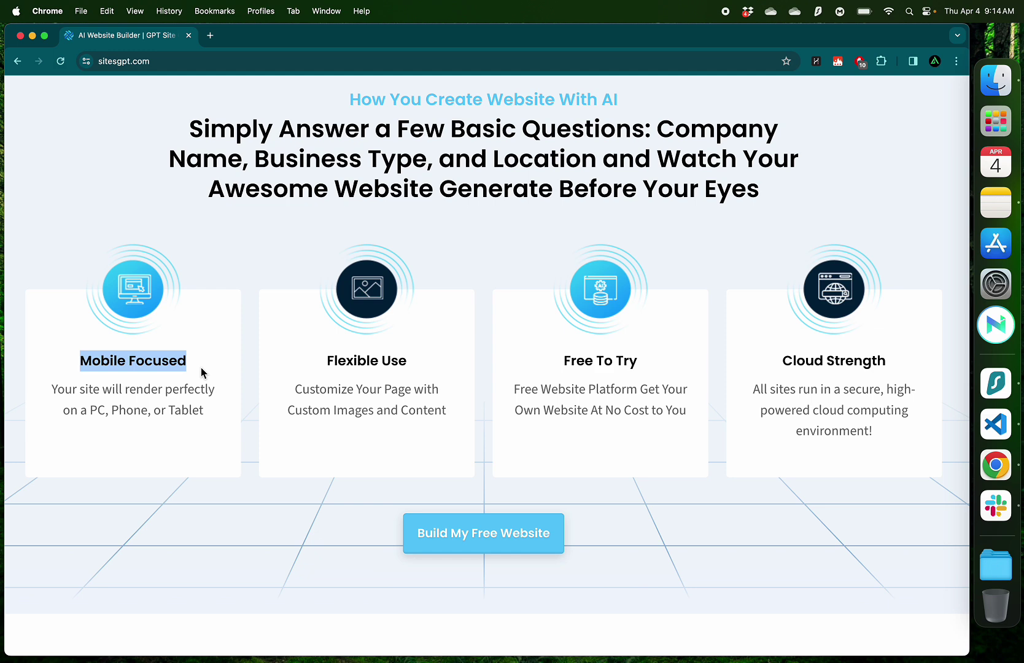
drag(327, 360, 386, 360)
click(365, 432)
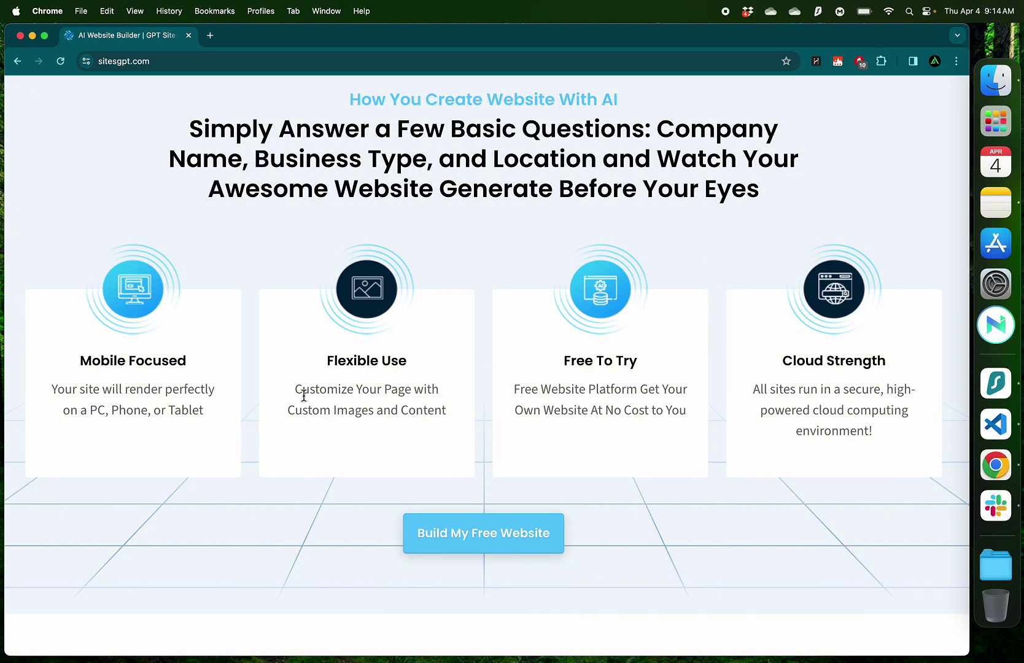
drag(297, 392, 457, 423)
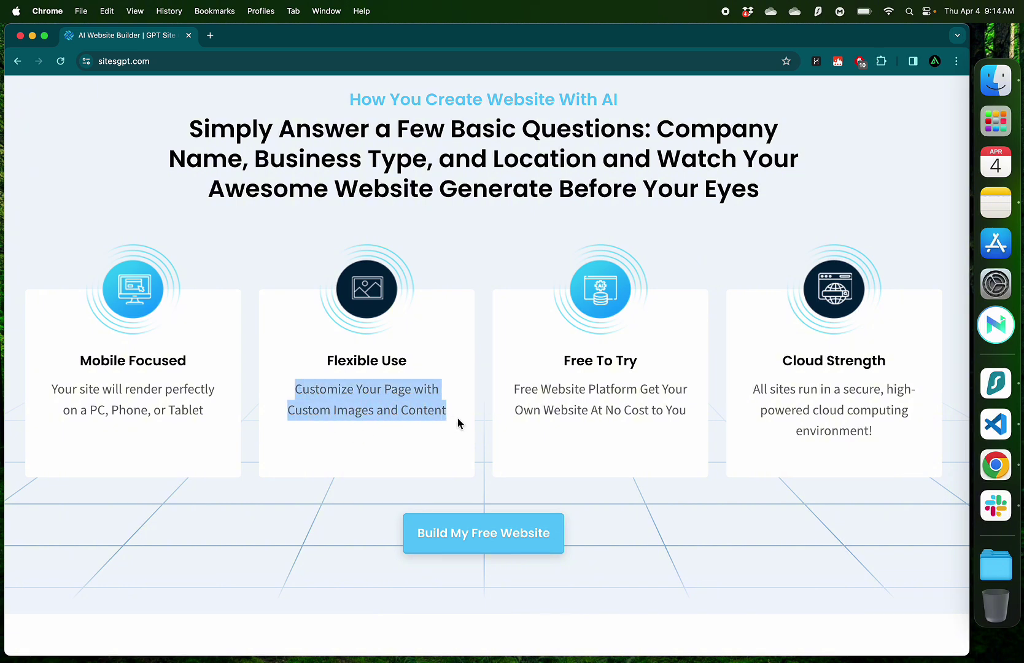
click(457, 424)
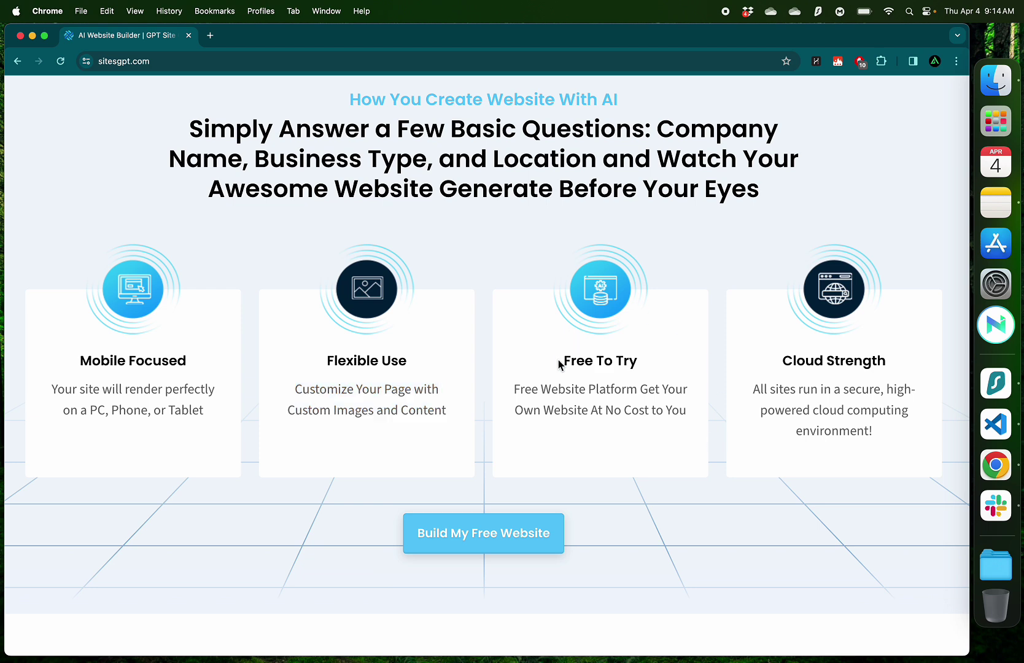
Review the Free To Try and Cloud Strength cards, then log in to the existing account
drag(561, 361, 645, 372)
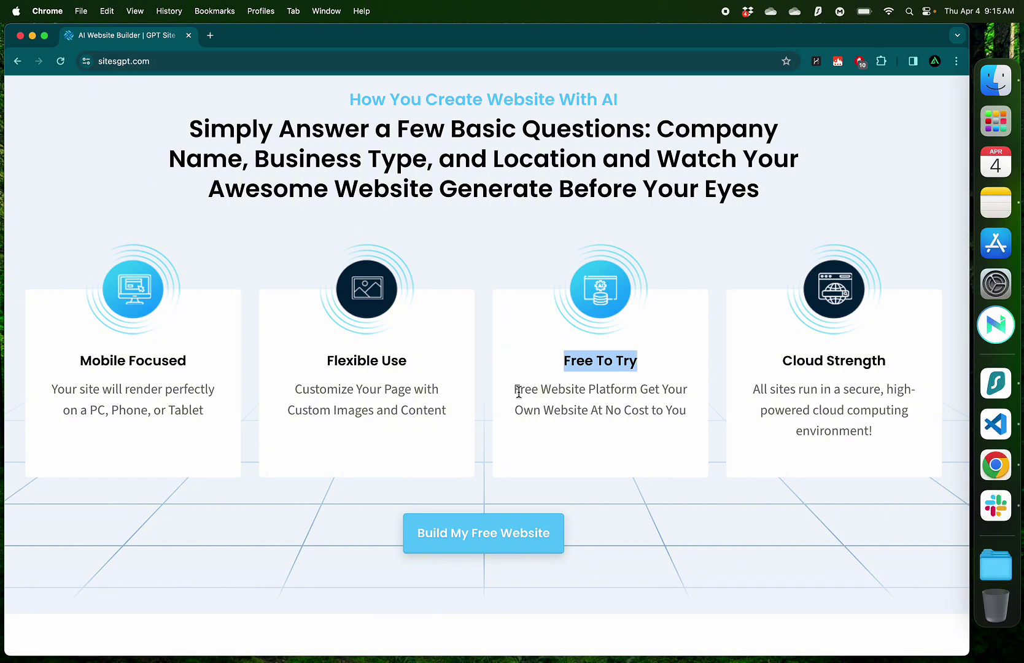
drag(517, 391, 650, 425)
click(679, 416)
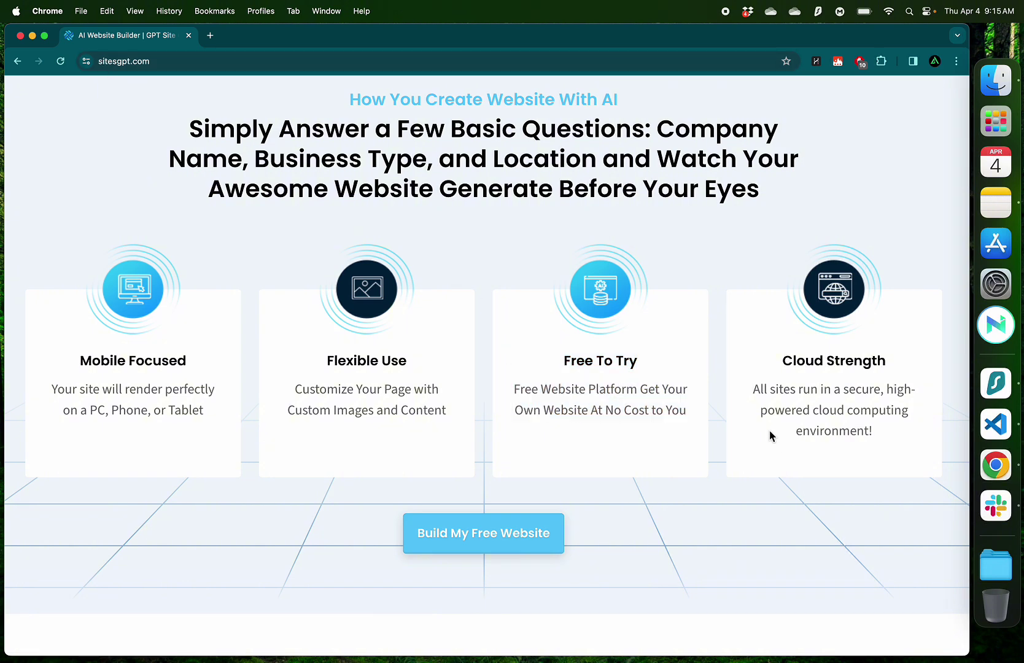
drag(753, 391, 888, 433)
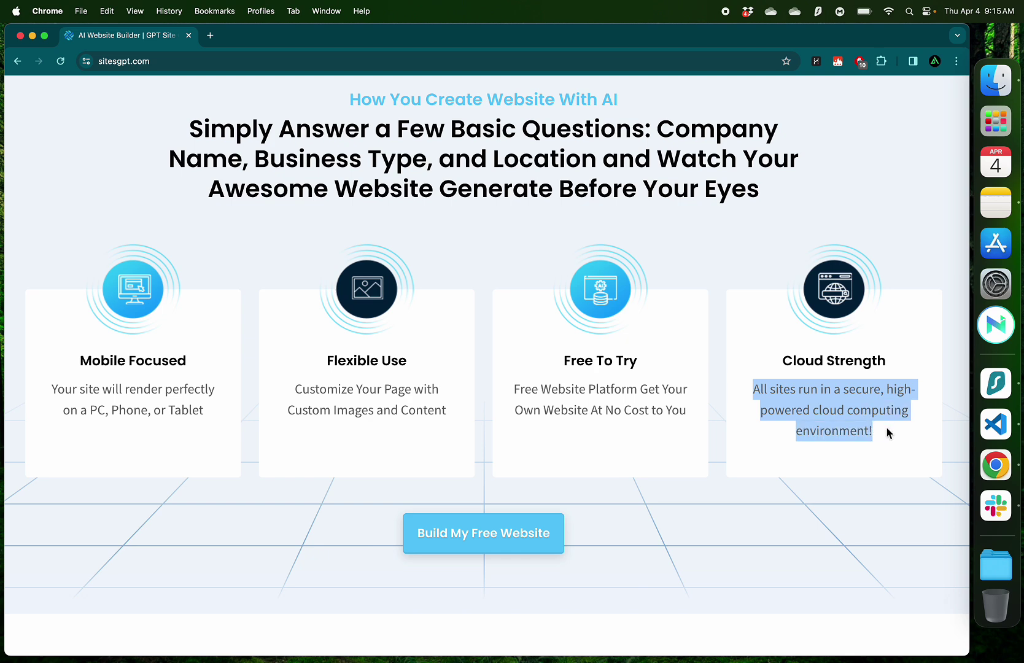
click(782, 458)
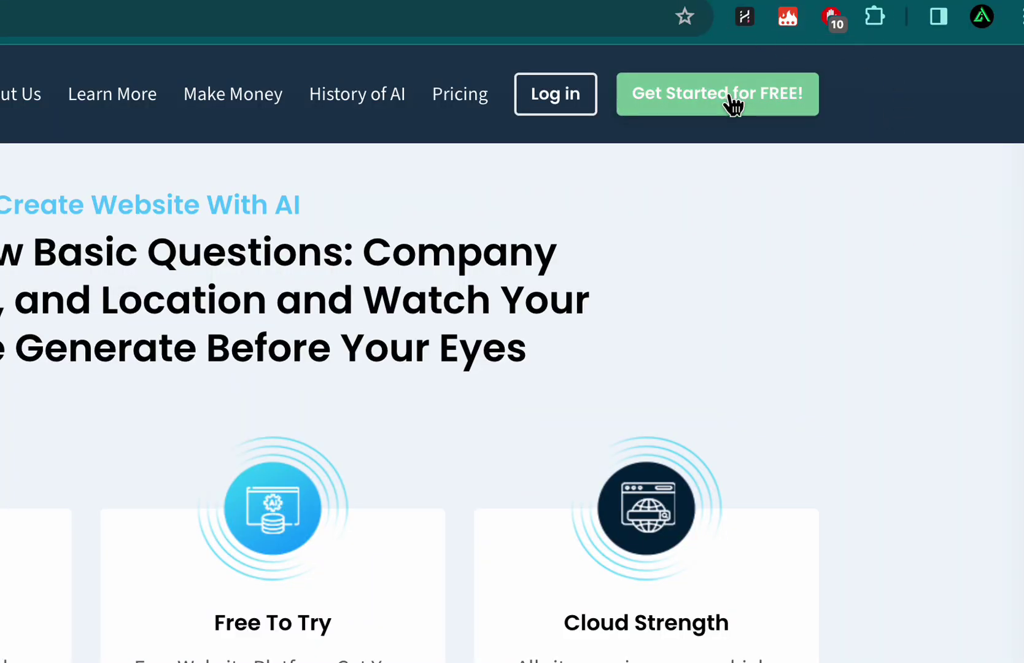
click(730, 99)
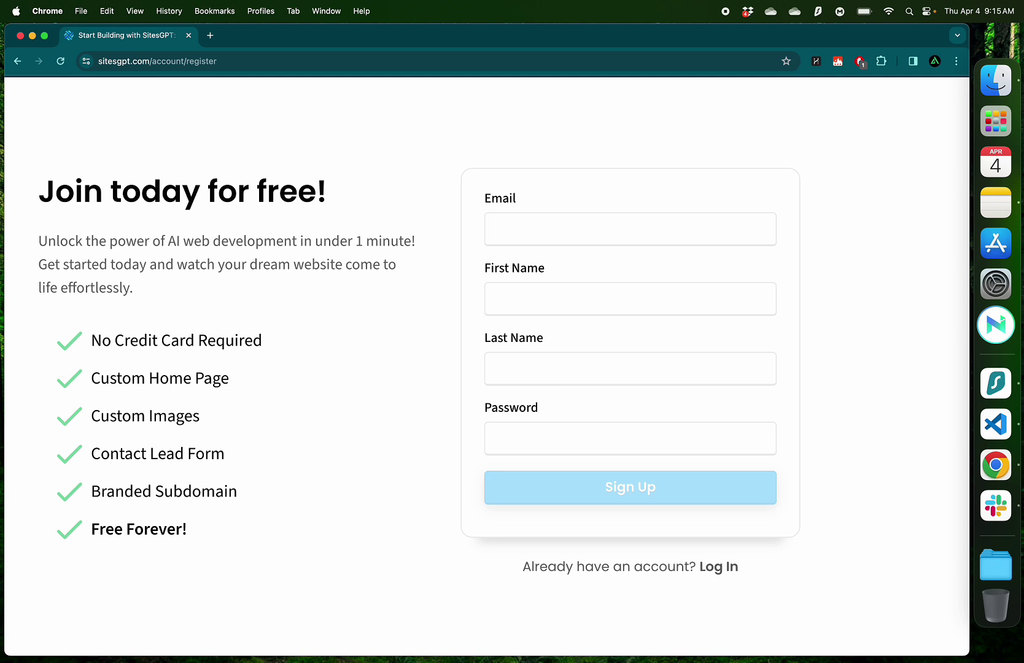
click(713, 573)
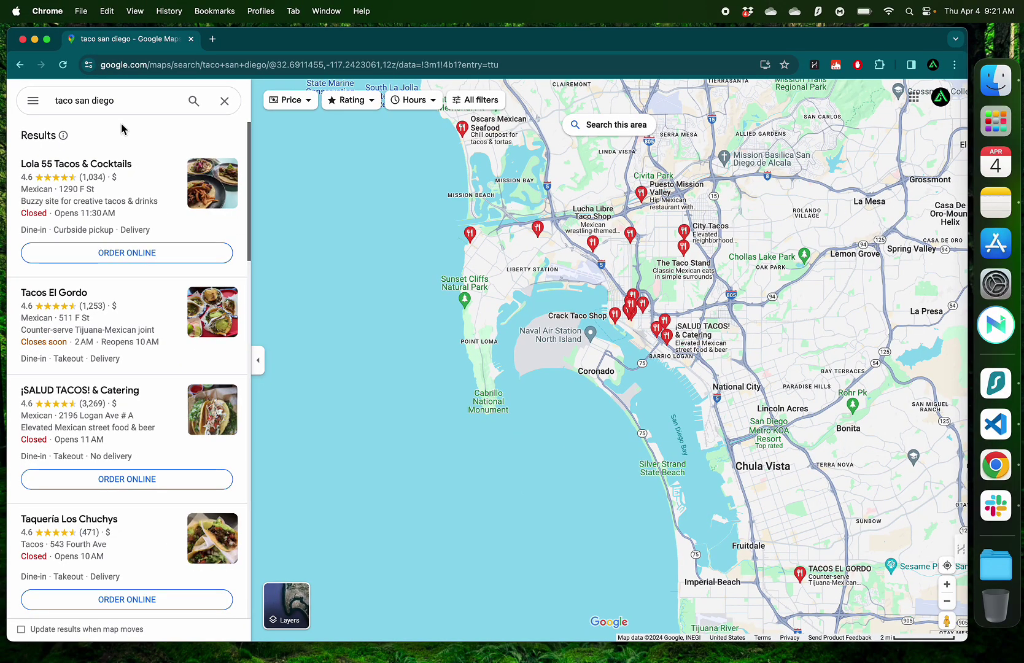
Browse the taco results, checking Lola 55 Tacos & Cocktails and Tacos El Gordo
scroll(98, 297, down, 2)
scroll(99, 297, down, 3)
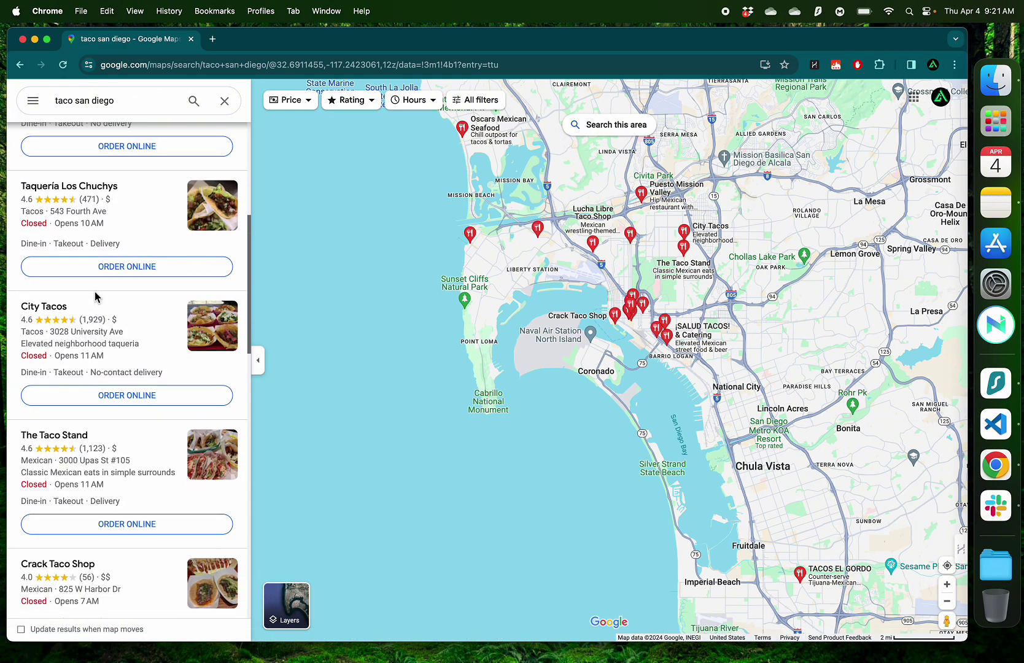
key(ctrl+Left)
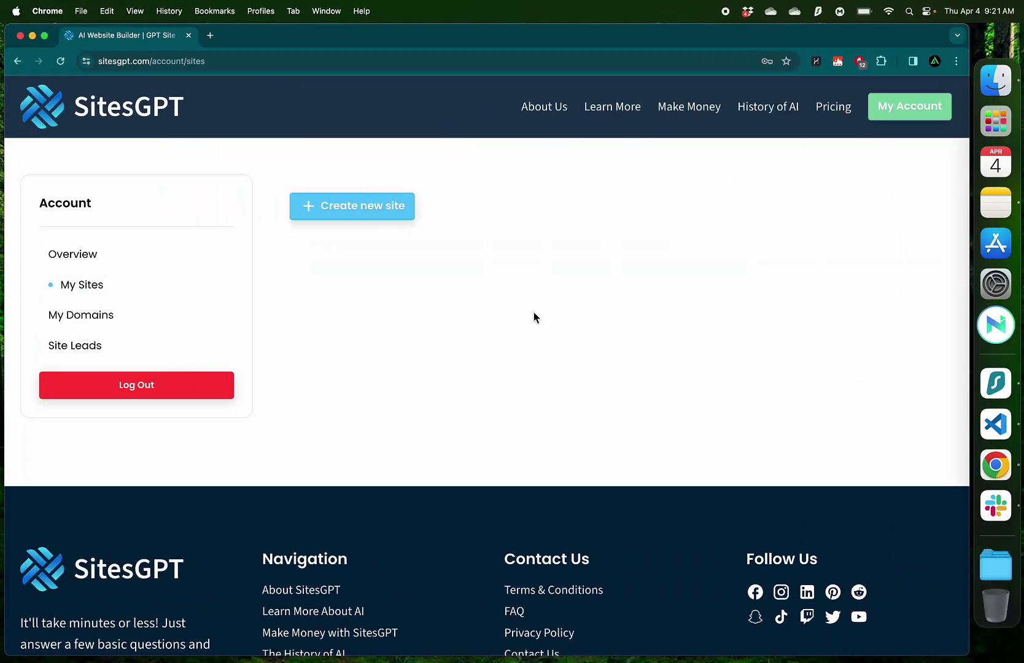
key(ctrl+Right)
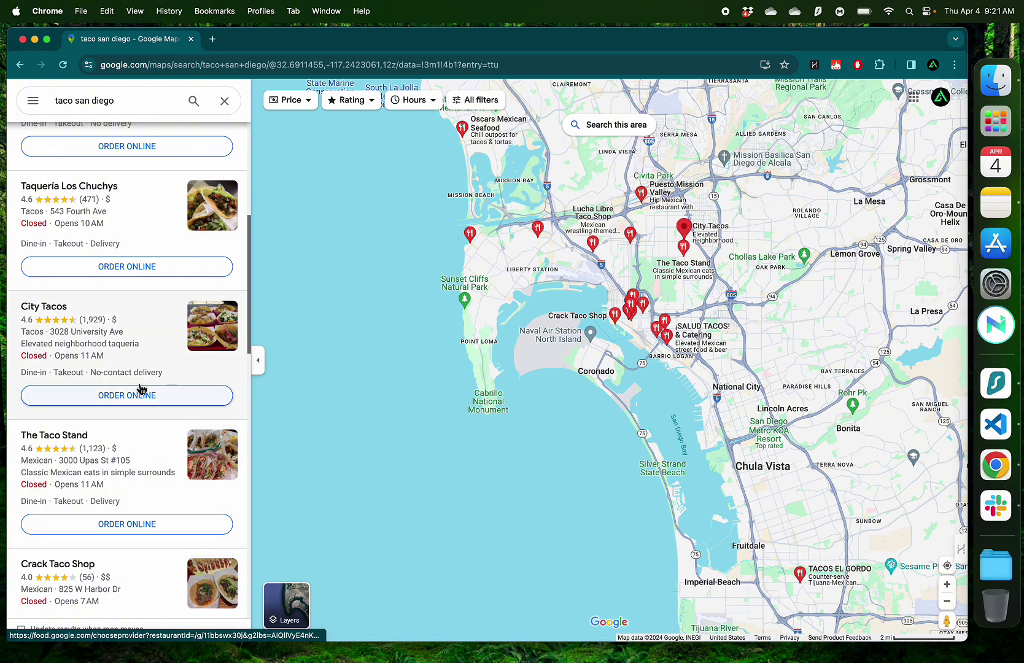
scroll(141, 393, up, 5)
click(172, 208)
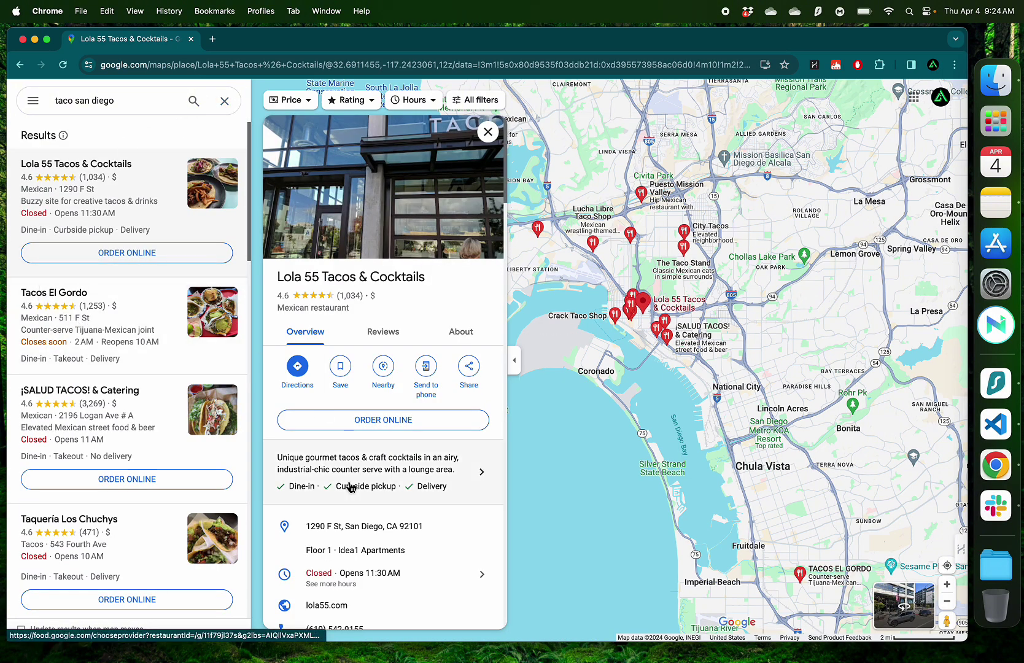
scroll(350, 485, down, 3)
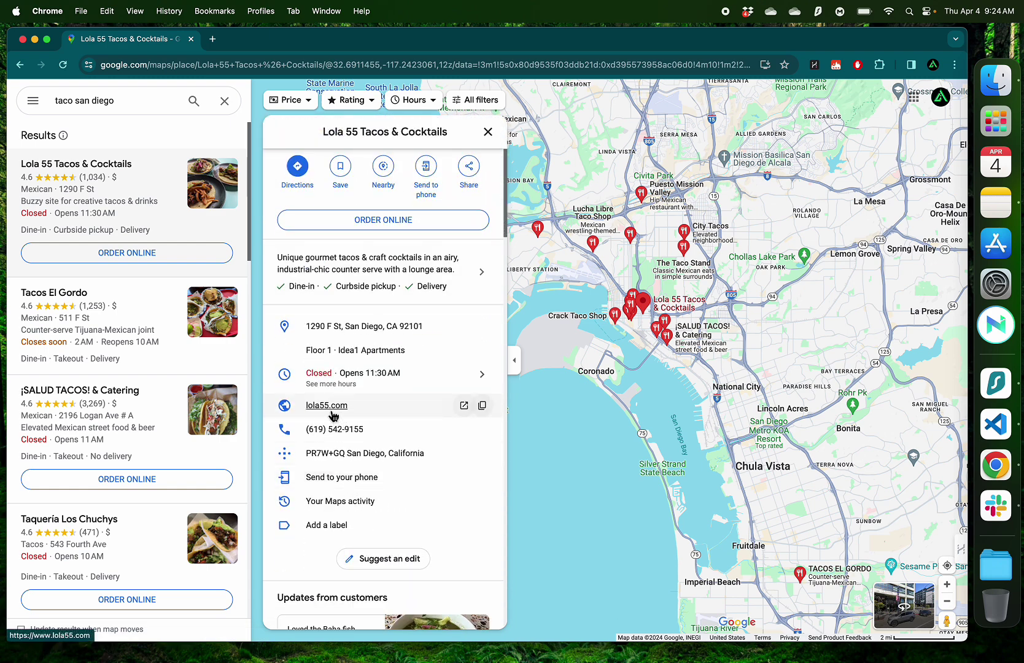
click(125, 340)
scroll(435, 476, down, 3)
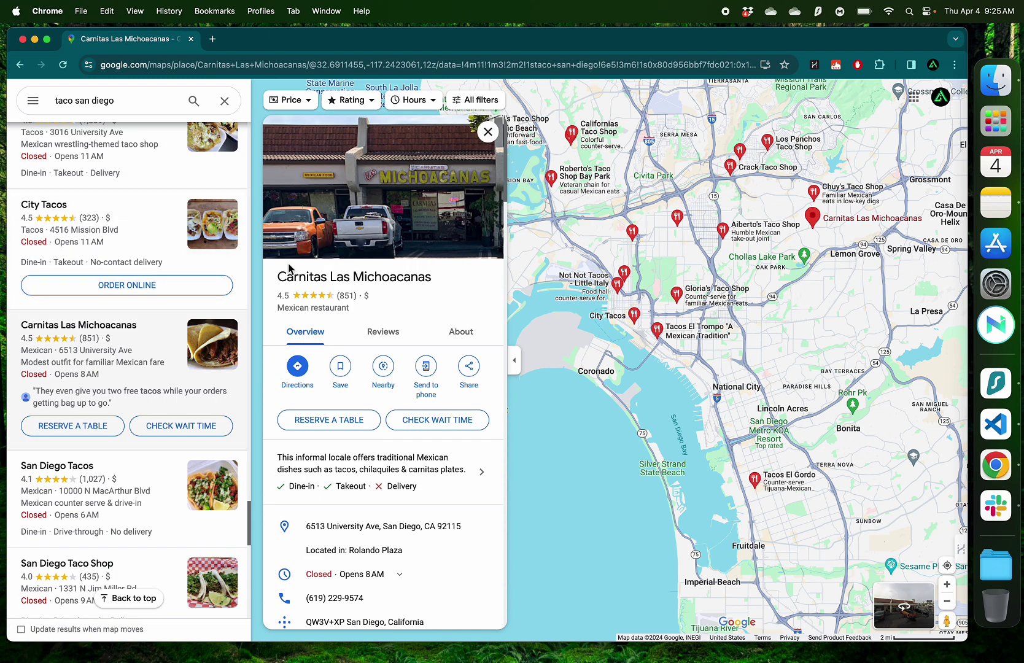
Inspect the Carnitas Las Michoacanas listing, which shows 'Add website', then close its card
drag(274, 282, 433, 286)
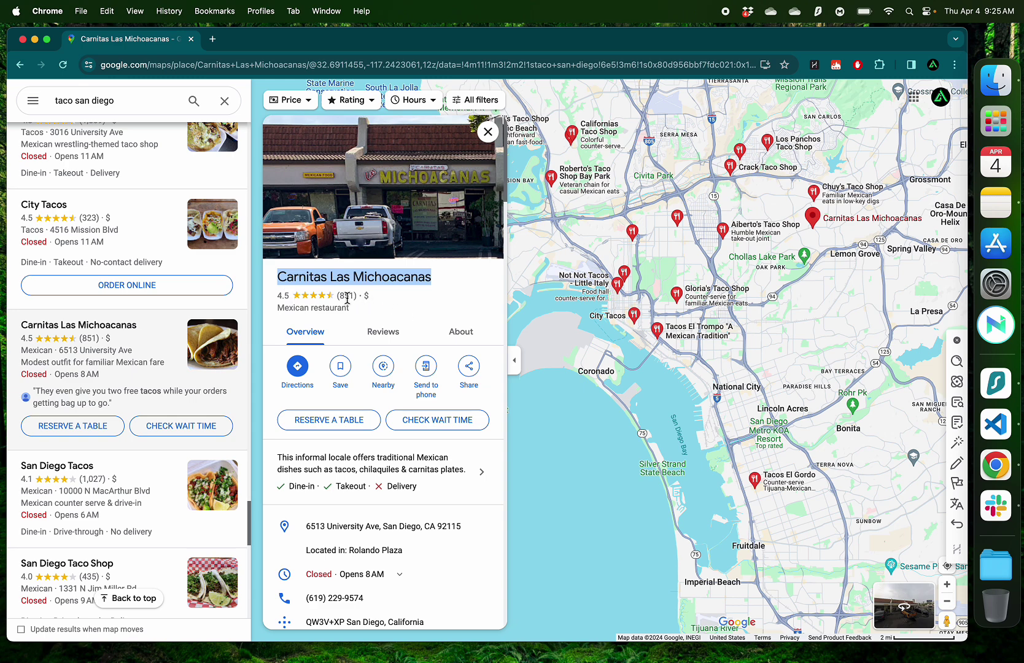
click(388, 306)
scroll(420, 301, down, 4)
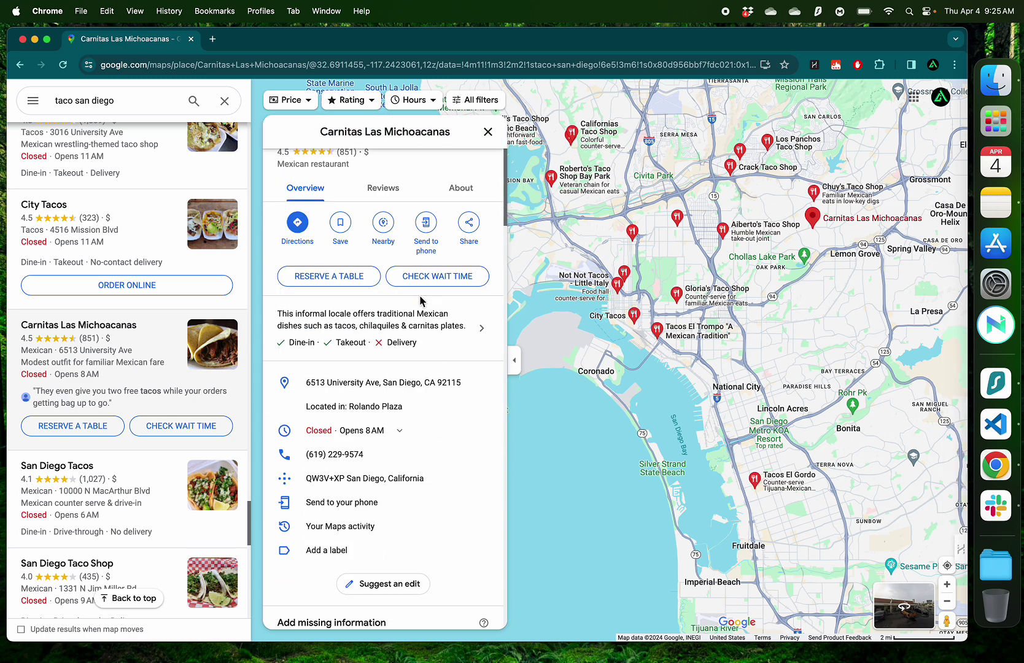
scroll(338, 434, down, 4)
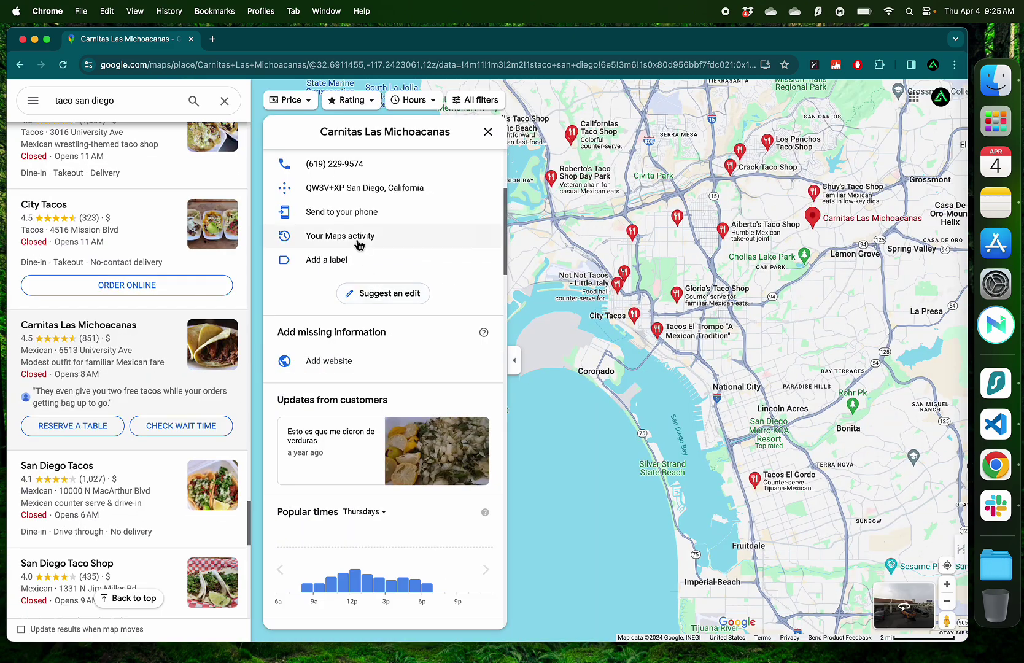
scroll(359, 242, up, 5)
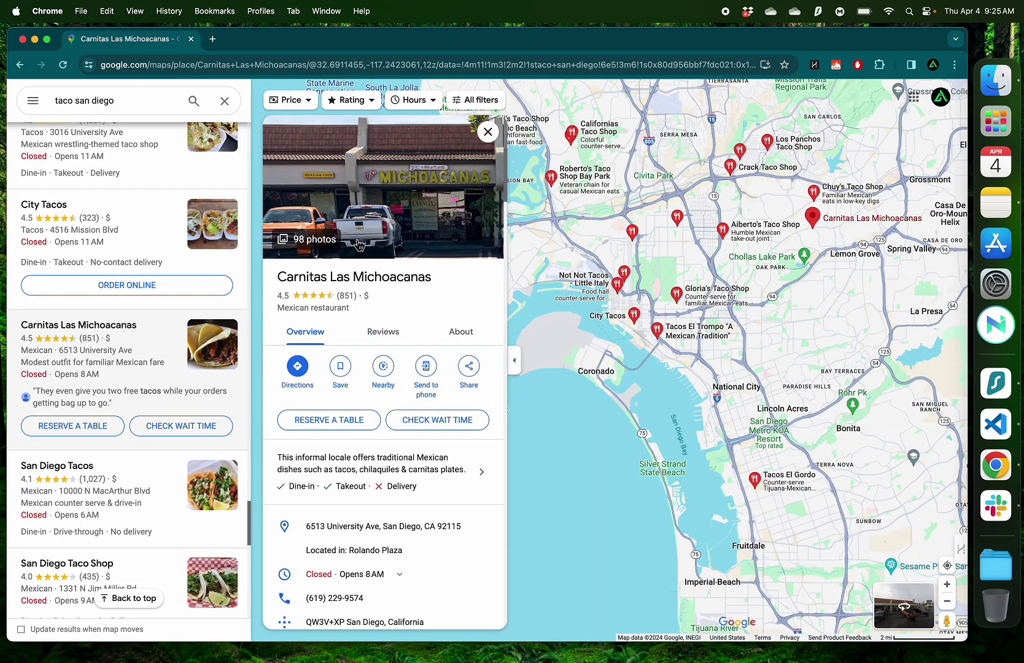
key(Escape)
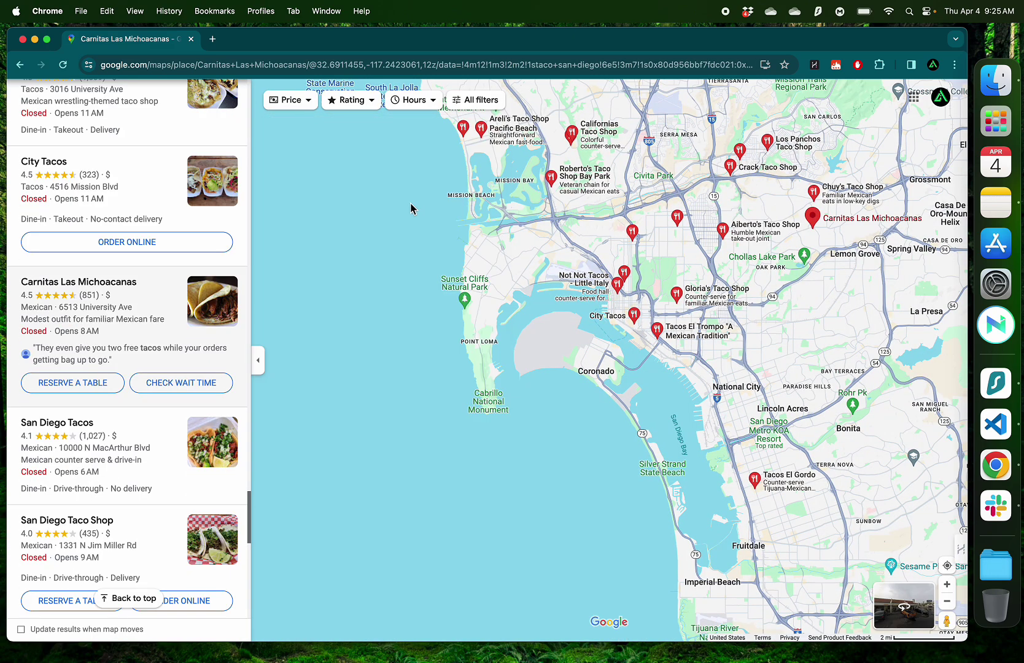
click(212, 301)
scroll(121, 372, down, 10)
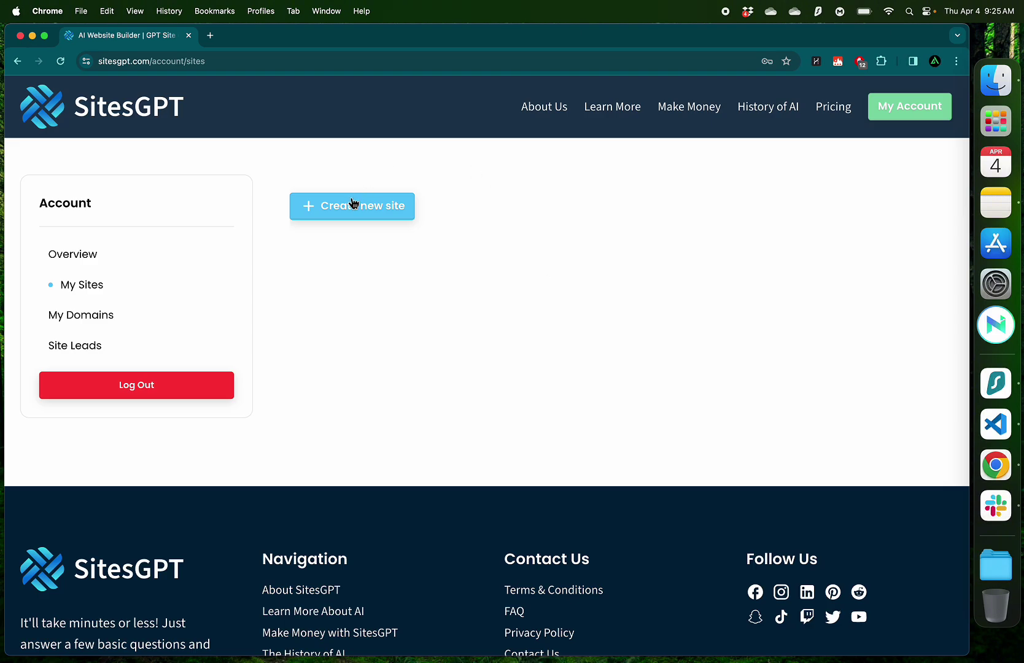
Start a new site named Carnitas Las Michoacanas, copying the name from Google Maps
click(349, 211)
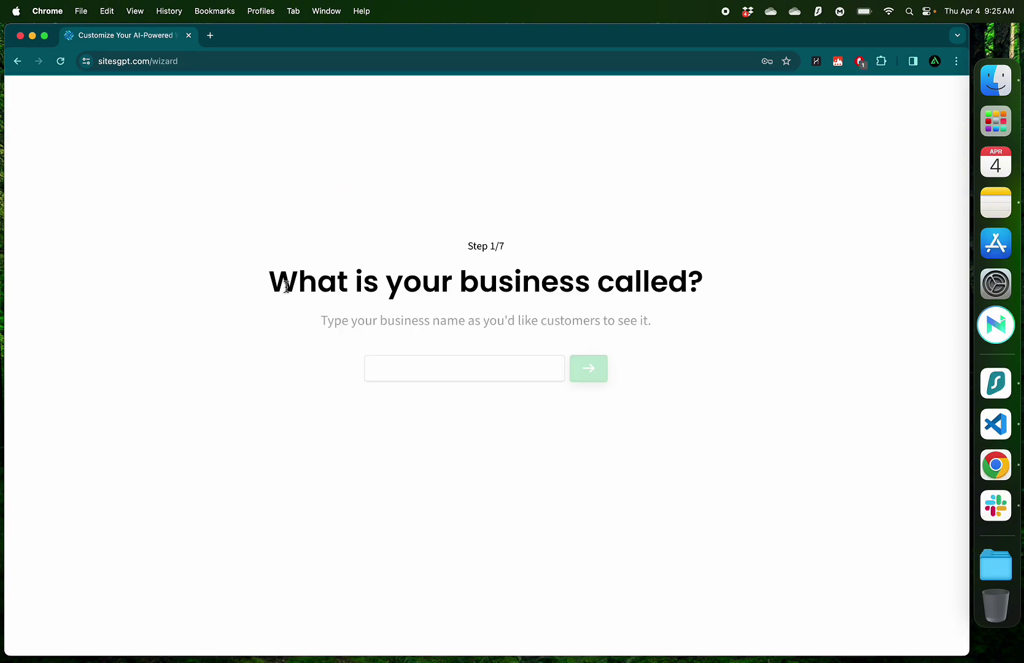
key(ctrl+Right)
drag(277, 277, 440, 288)
key(super+c)
key(ctrl+Left)
click(421, 366)
key(super+v)
click(590, 370)
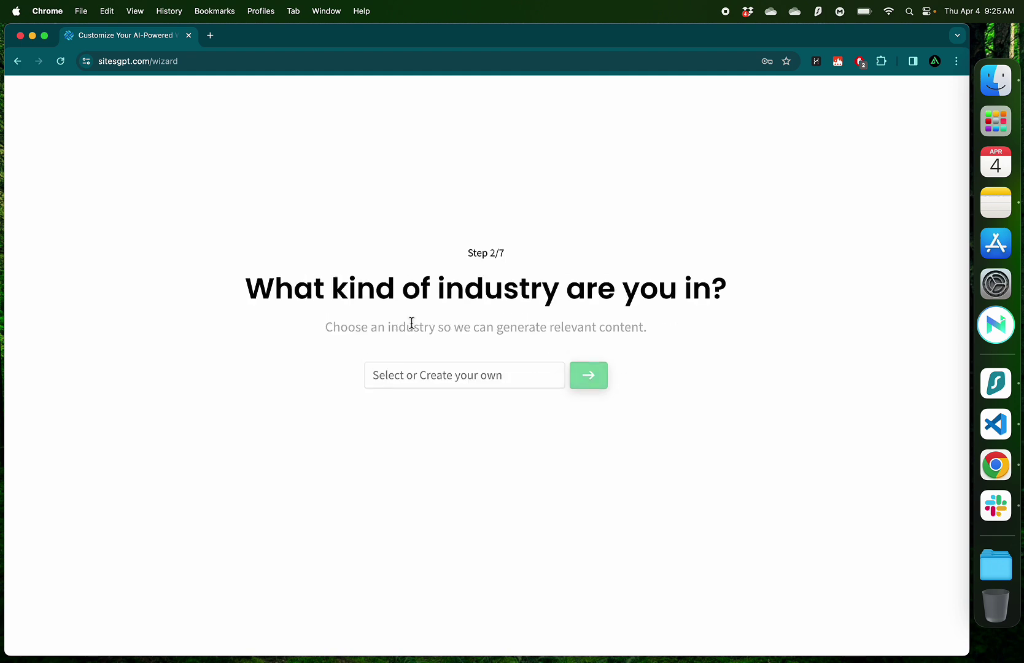
Choose Taco Restaurant as the site's industry
click(491, 376)
text(taco)
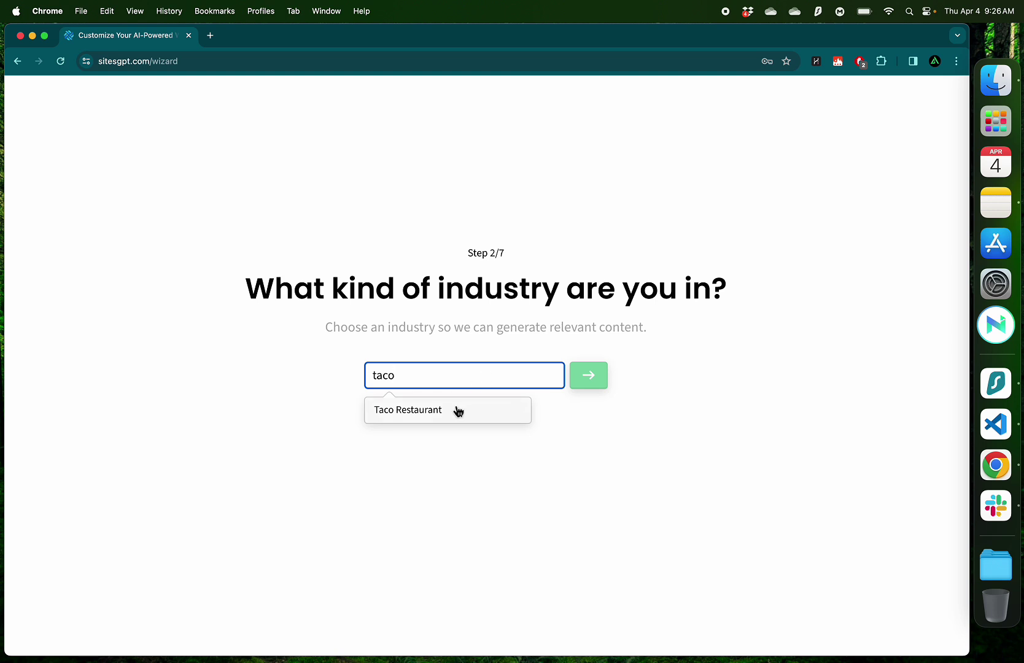
click(433, 415)
click(593, 381)
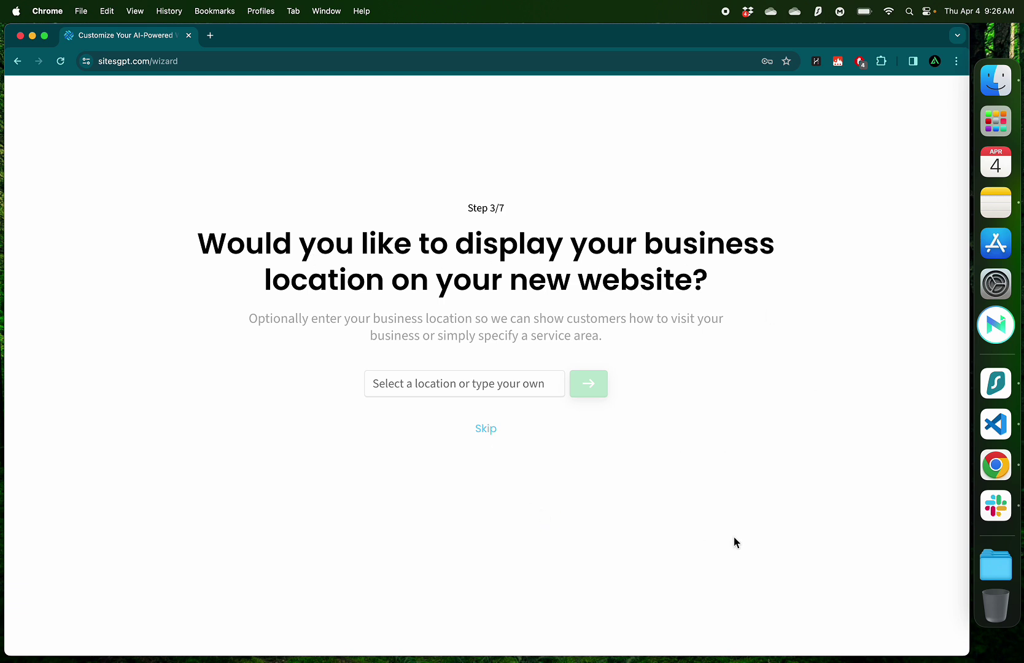
Paste the restaurant's address from Google Maps as the site location
key(ctrl+Right)
scroll(412, 429, down, 6)
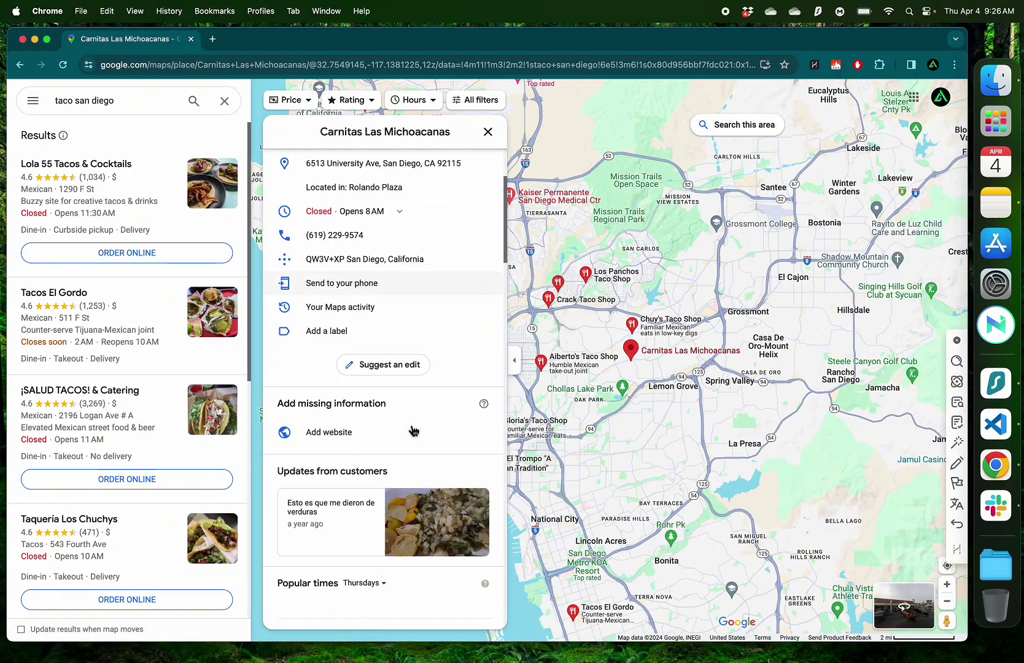
scroll(411, 430, up, 2)
click(491, 248)
key(ctrl+Left)
click(406, 387)
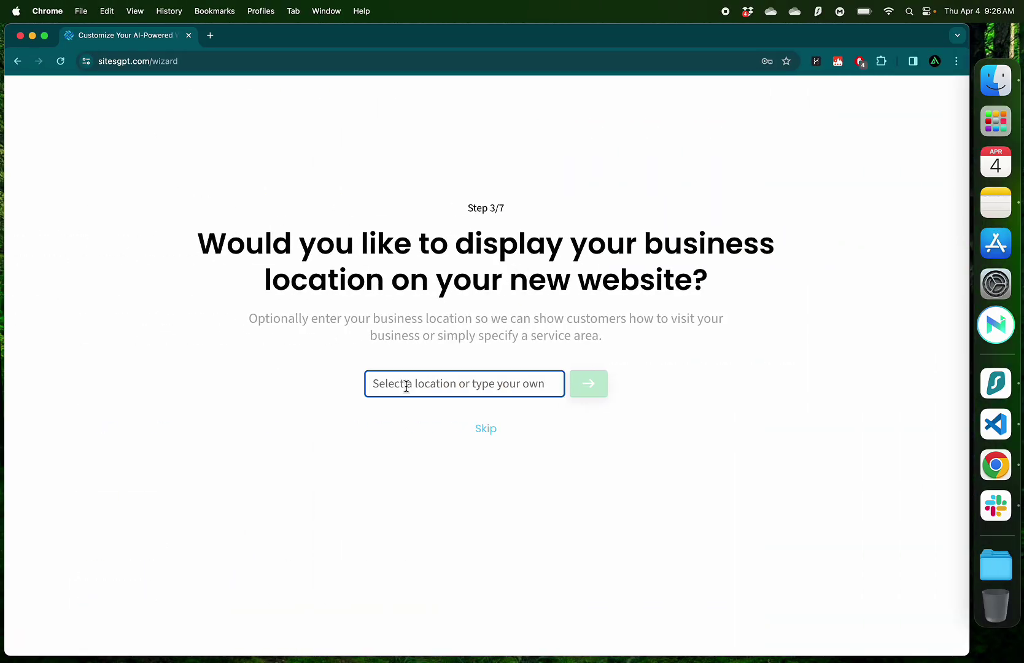
key(super+v)
click(586, 390)
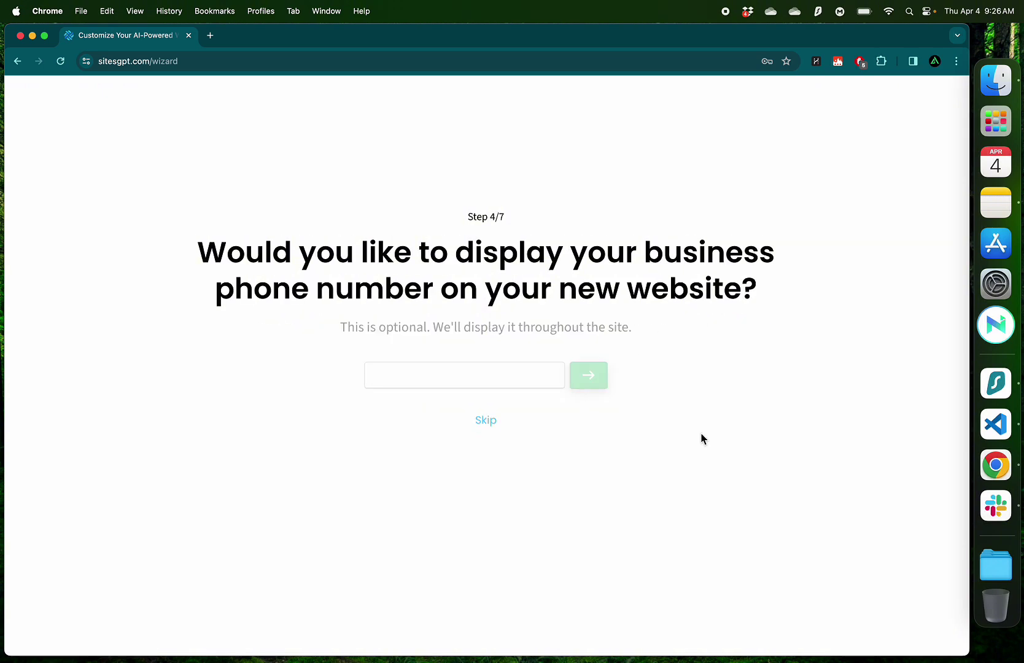
Fill in the restaurant's business phone number, copied from Google Maps
key(ctrl+Right)
click(464, 302)
key(ctrl+Left)
click(434, 378)
key(super+v)
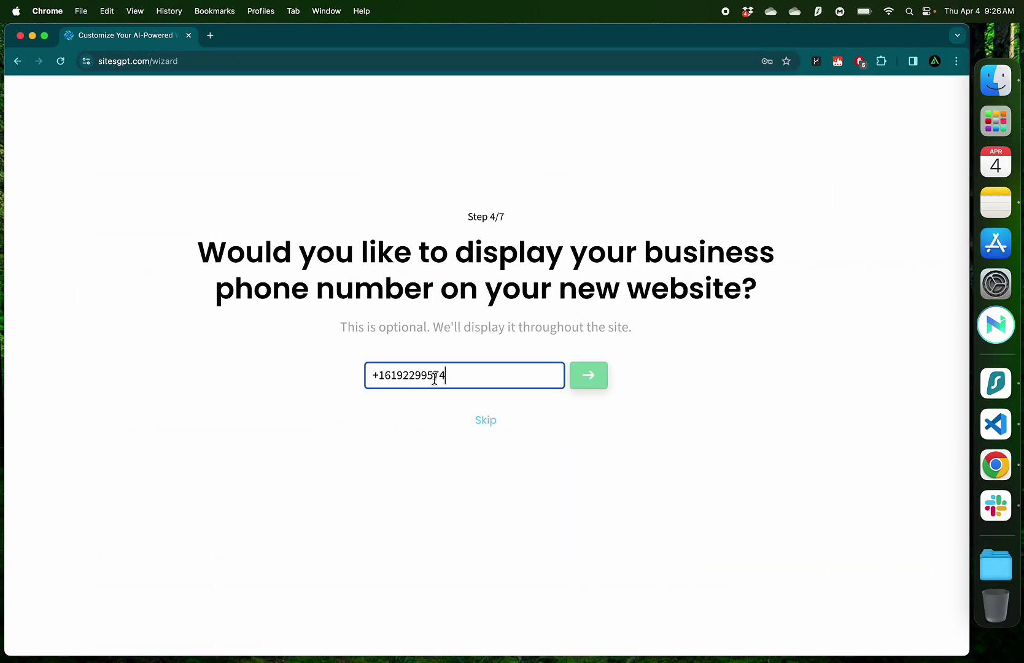
click(597, 381)
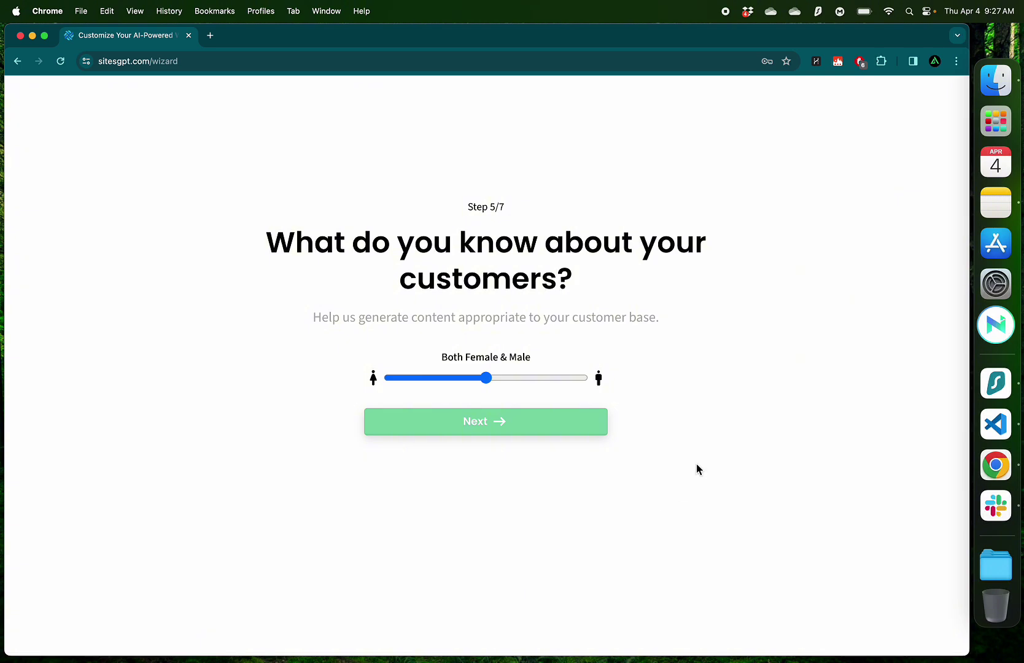
Keep the customer audience at Both Female & Male and advance to the logo step
drag(401, 279, 561, 280)
click(618, 296)
click(505, 427)
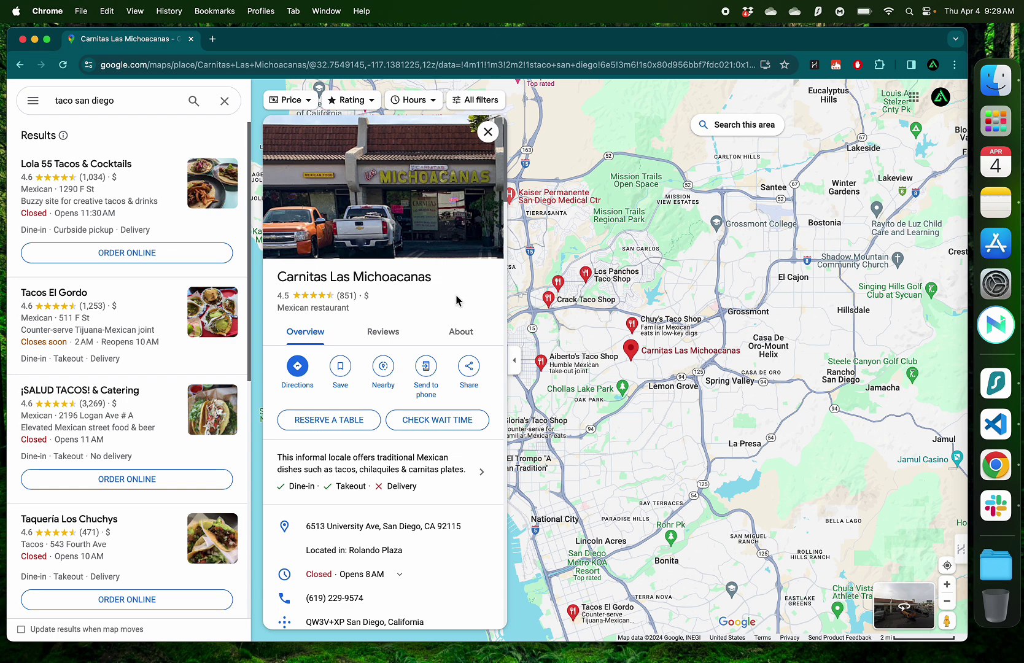
Screenshot the MICHOACANAS sign from the restaurant's Google Maps photos
key(ctrl+Left)
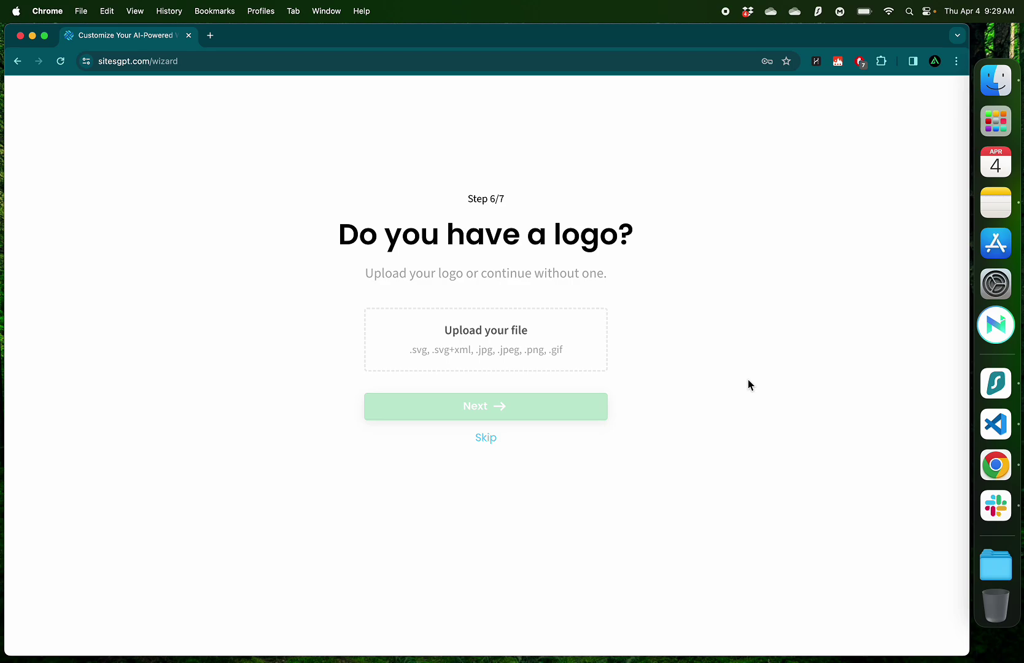
key(ctrl+Right)
click(434, 200)
scroll(123, 400, down, 3)
click(85, 383)
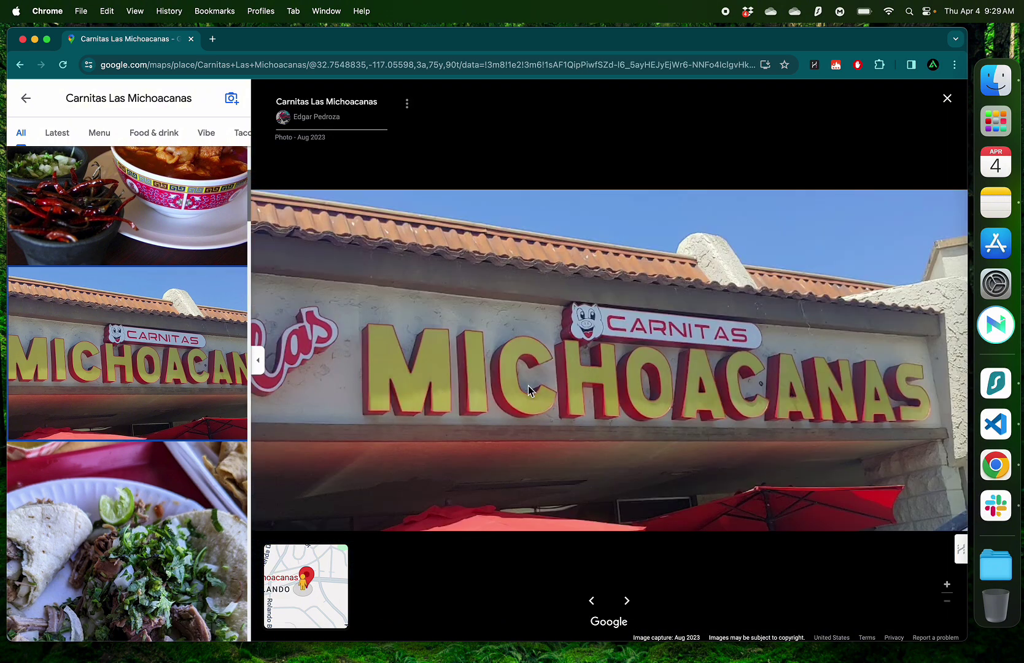
drag(347, 277, 936, 436)
Upload the sign screenshot as the site logo and continue to the palette
drag(936, 436, 936, 436)
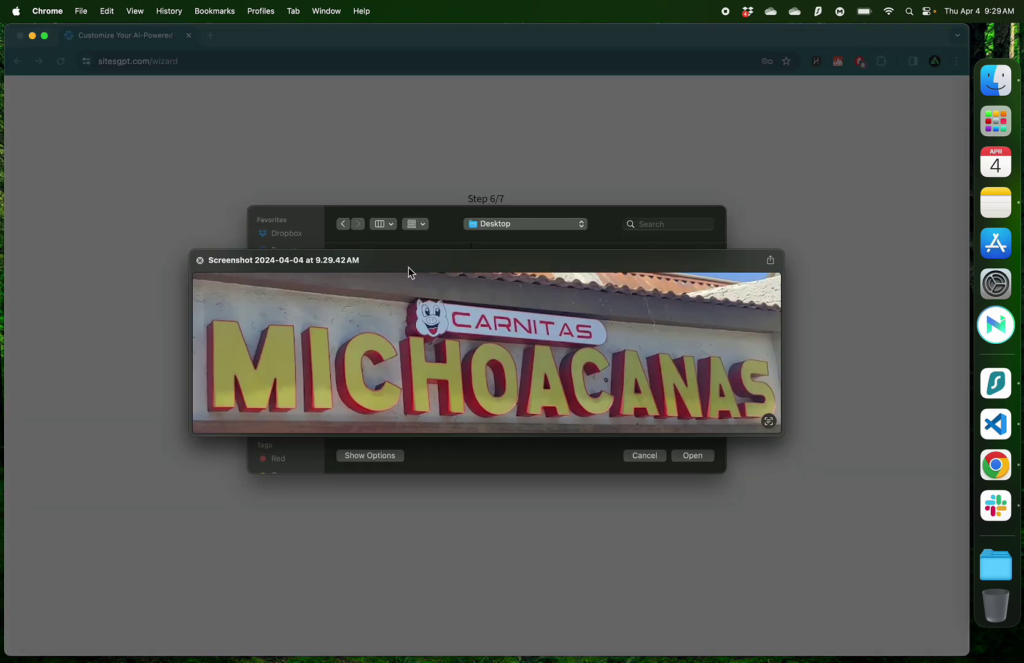
key(space)
key(Return)
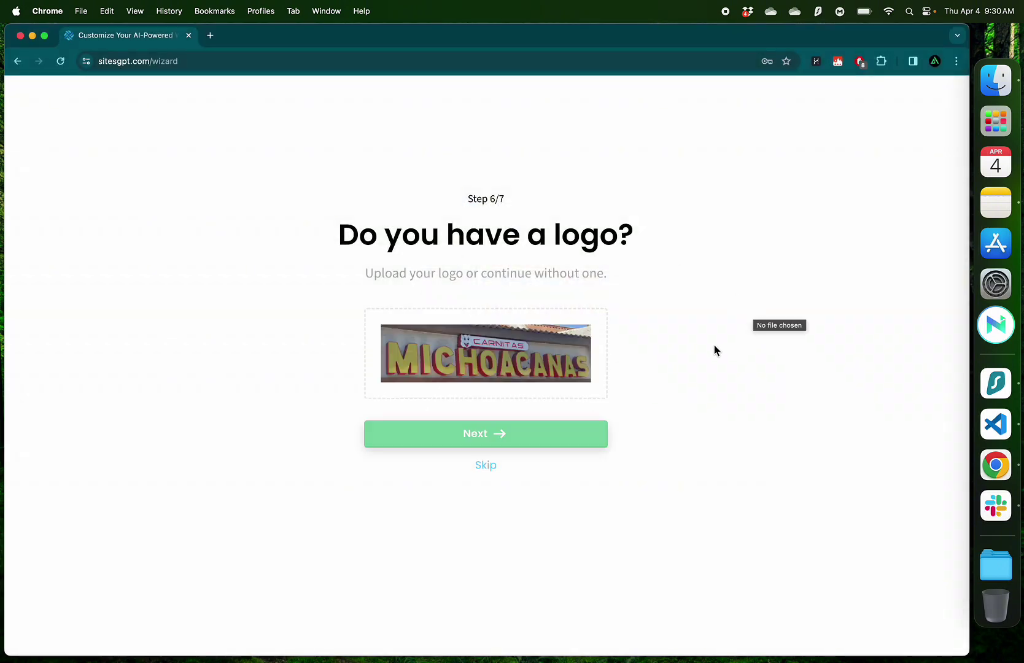
click(473, 436)
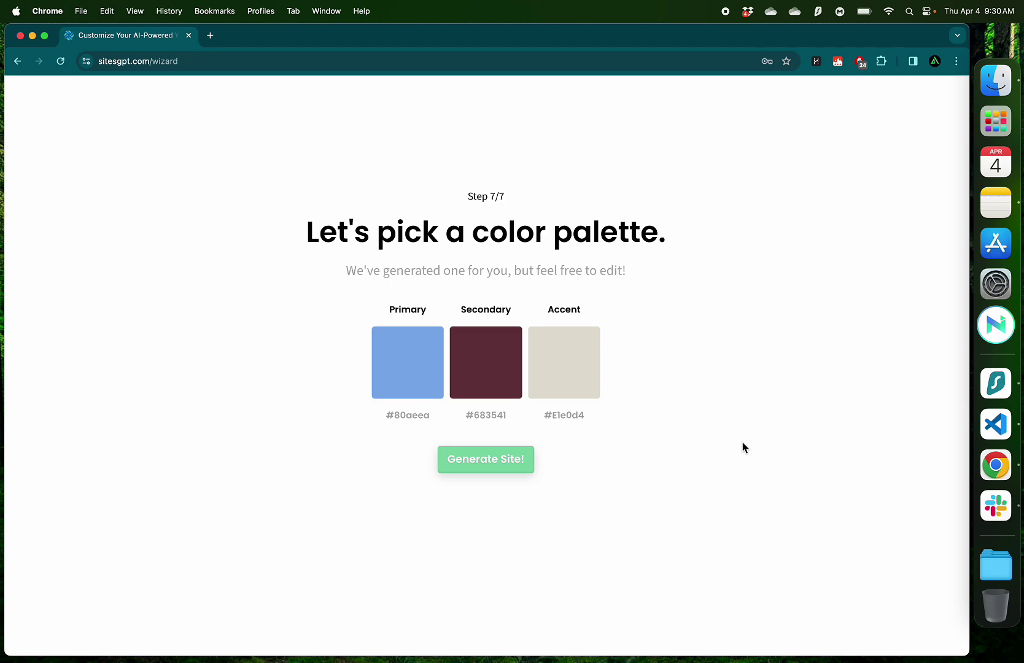
Set Primary to yellow #E9f722 and Secondary to red #E70d40, matching the sign
key(ctrl+Right)
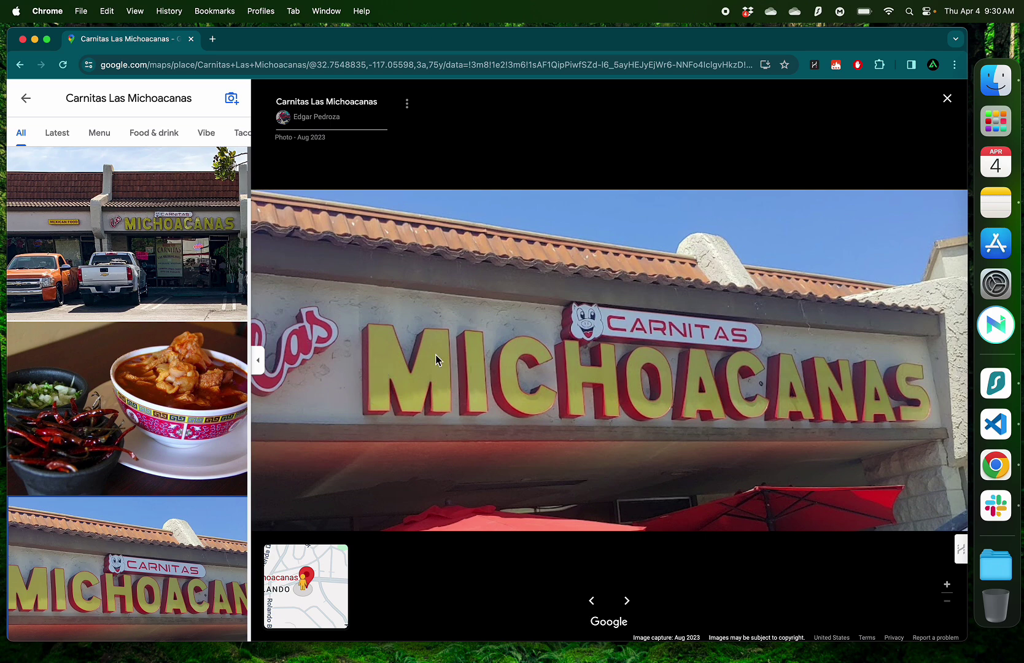
key(ctrl+Left)
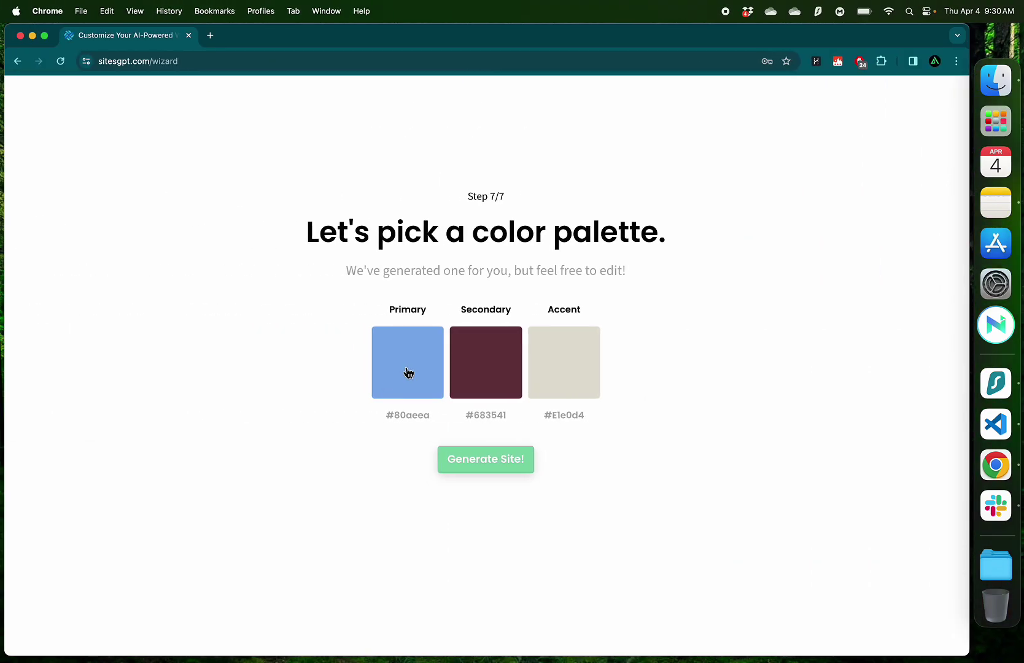
click(408, 372)
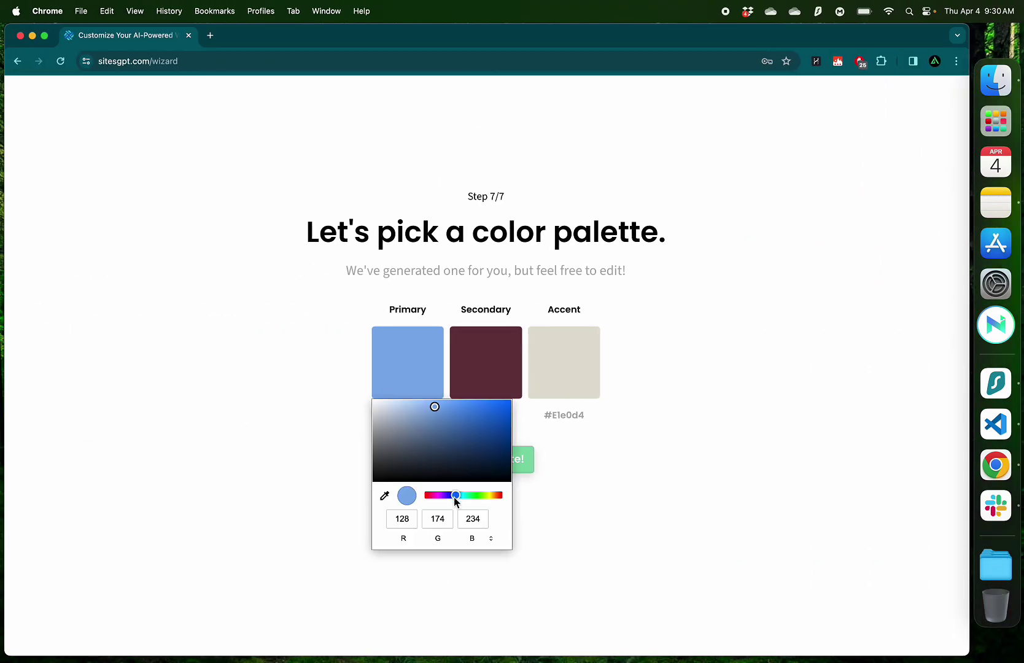
drag(454, 495, 492, 500)
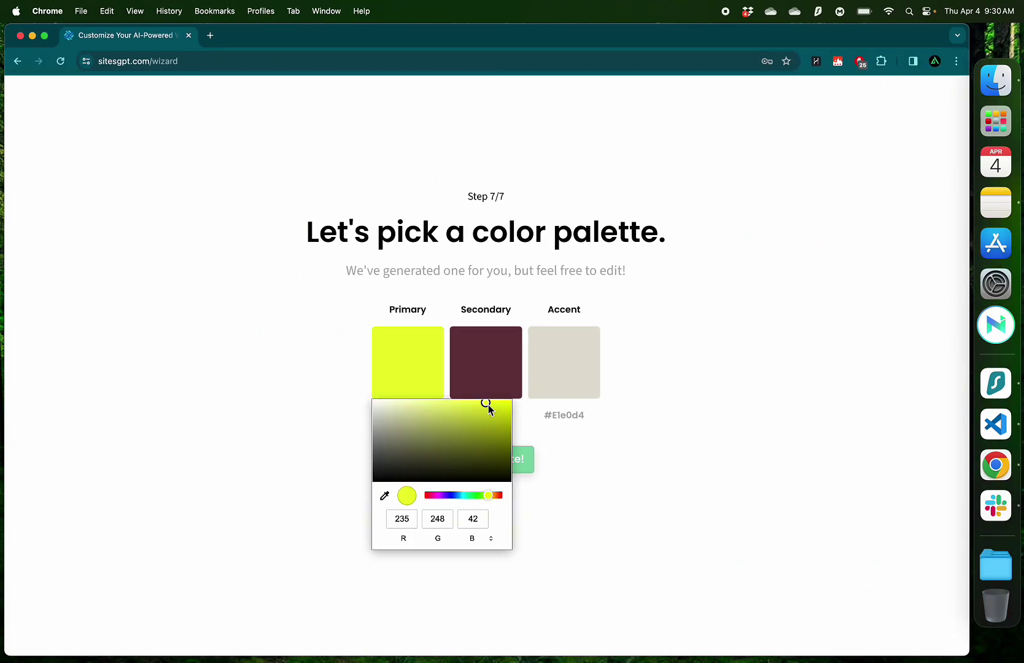
click(483, 366)
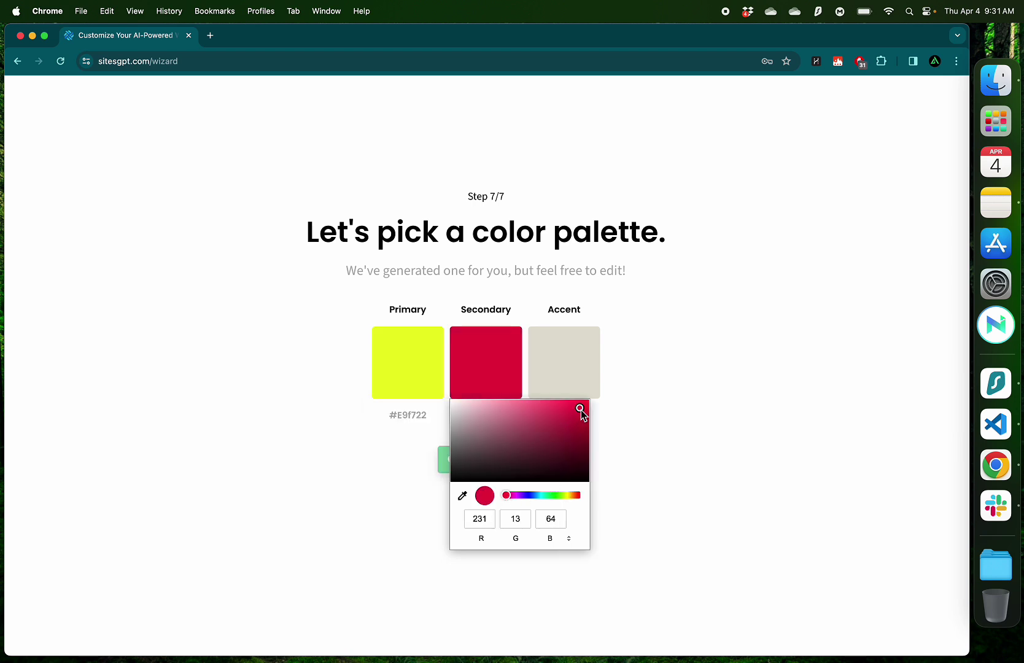
click(671, 394)
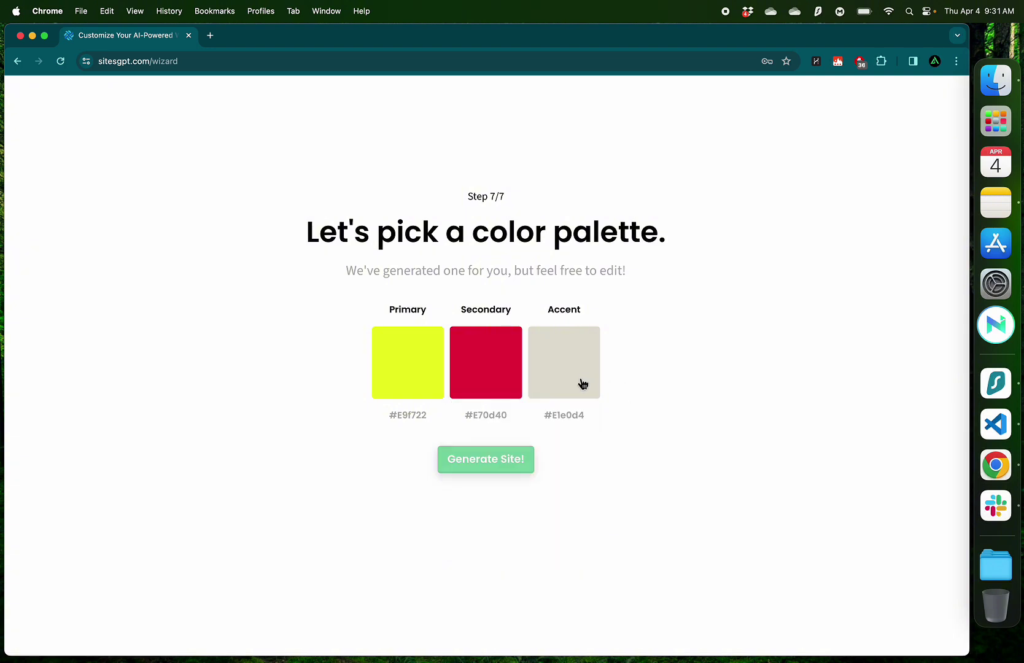
Generate the site and scroll through its 'Delicious Tacos Await' sections in the editor
click(474, 463)
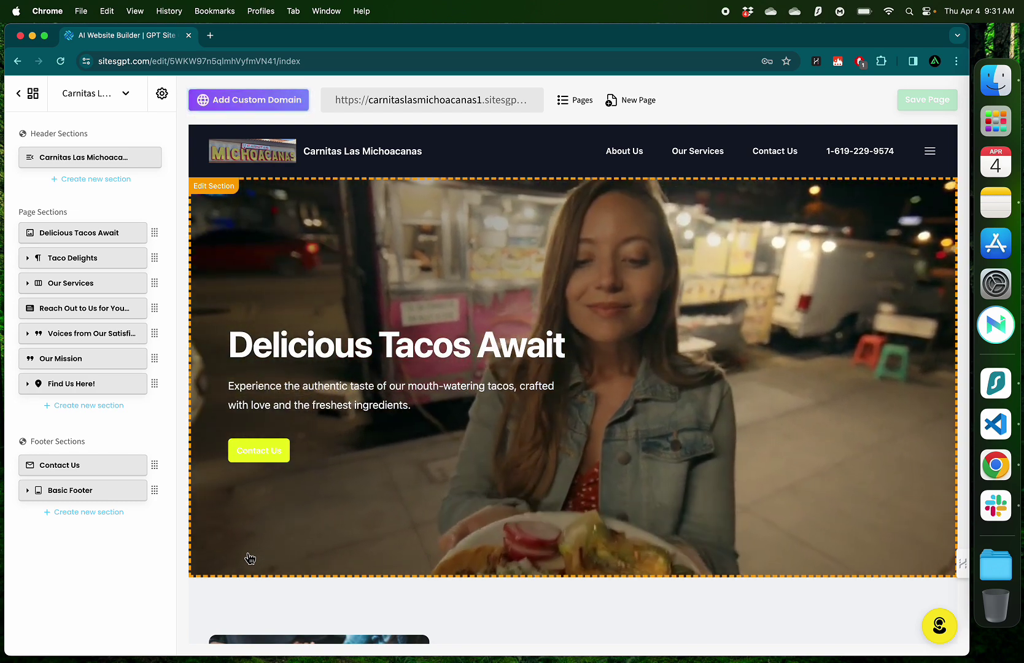
scroll(250, 559, down, 4)
scroll(250, 559, down, 10)
scroll(250, 558, down, 2)
scroll(299, 477, up, 16)
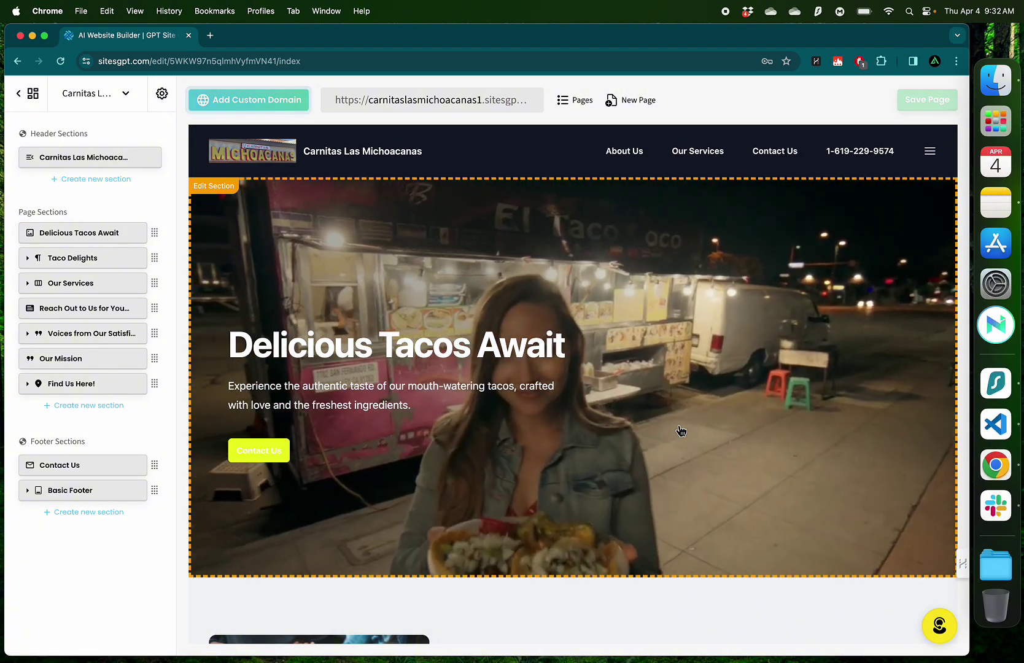
scroll(274, 195, up, 5)
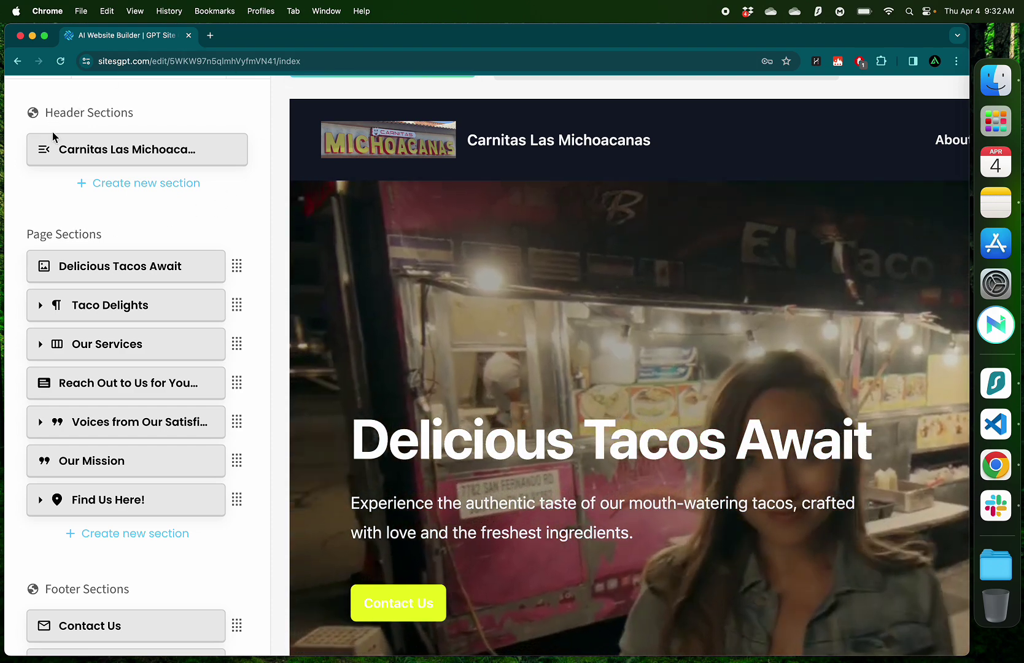
scroll(53, 172, down, 3)
scroll(62, 184, down, 5)
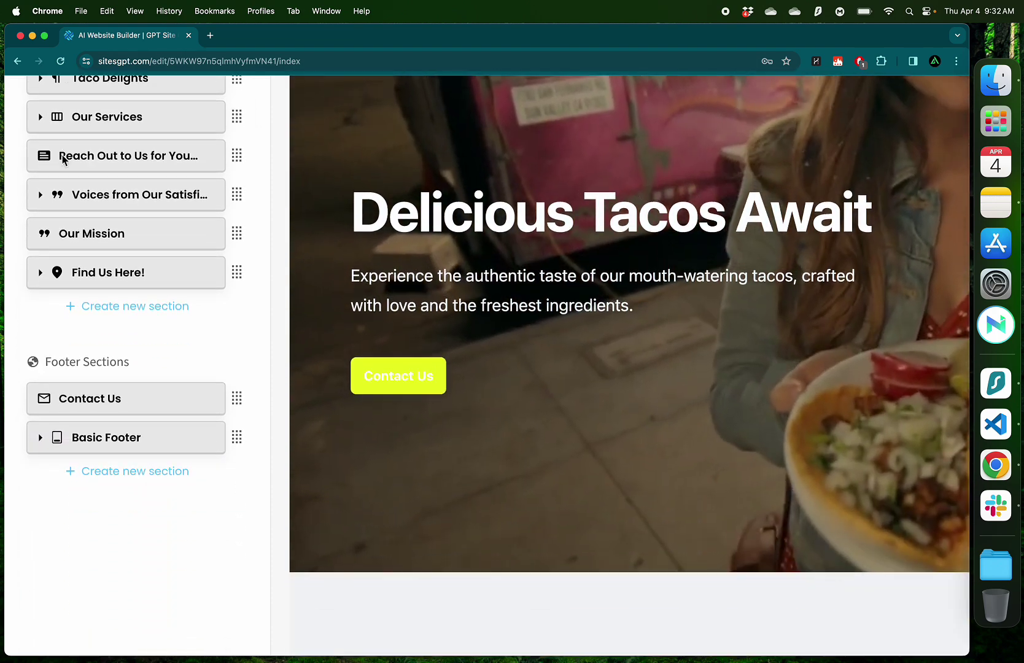
scroll(241, 241, up, 10)
key(super+minus)
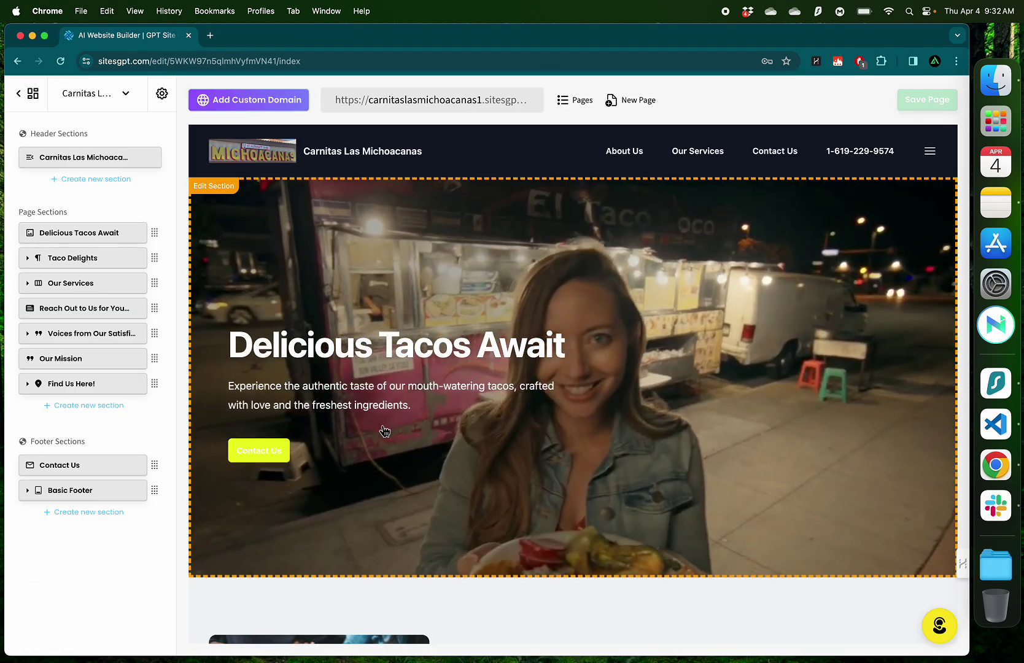
scroll(382, 435, down, 8)
scroll(382, 430, down, 3)
scroll(382, 430, up, 10)
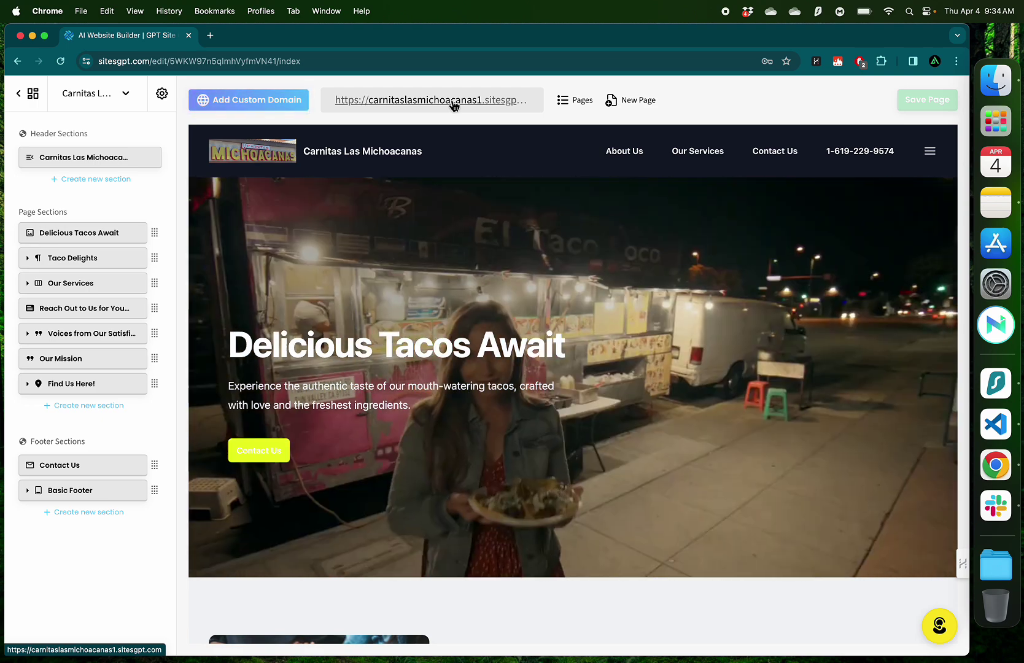
View the live site's Find Us Here map and Testimonials, then return to the editor
click(453, 100)
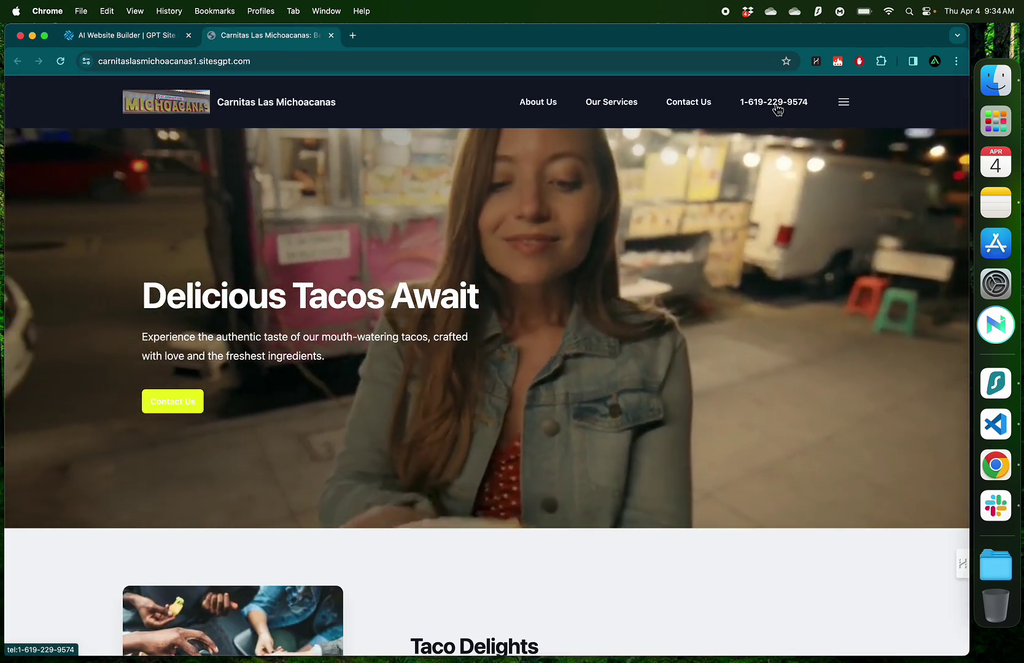
click(683, 103)
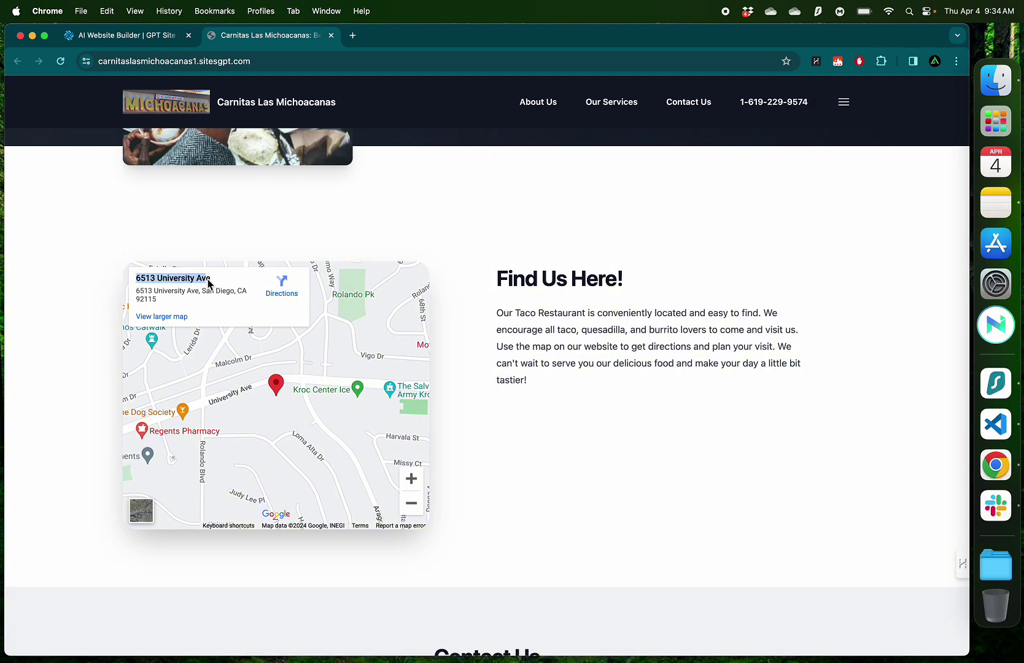
scroll(363, 258, up, 15)
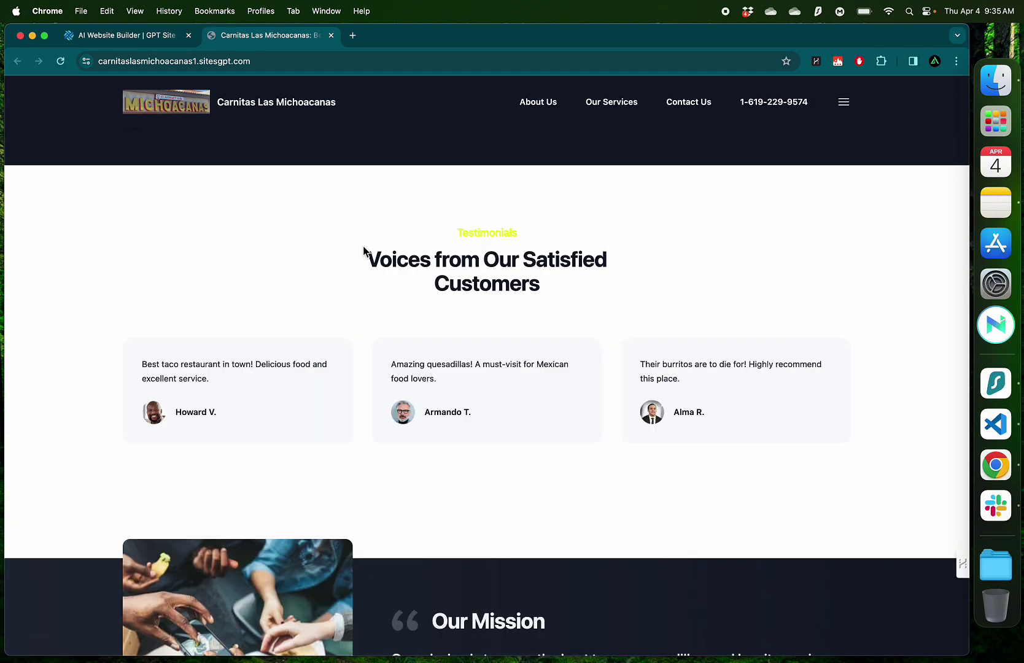
drag(362, 261, 503, 280)
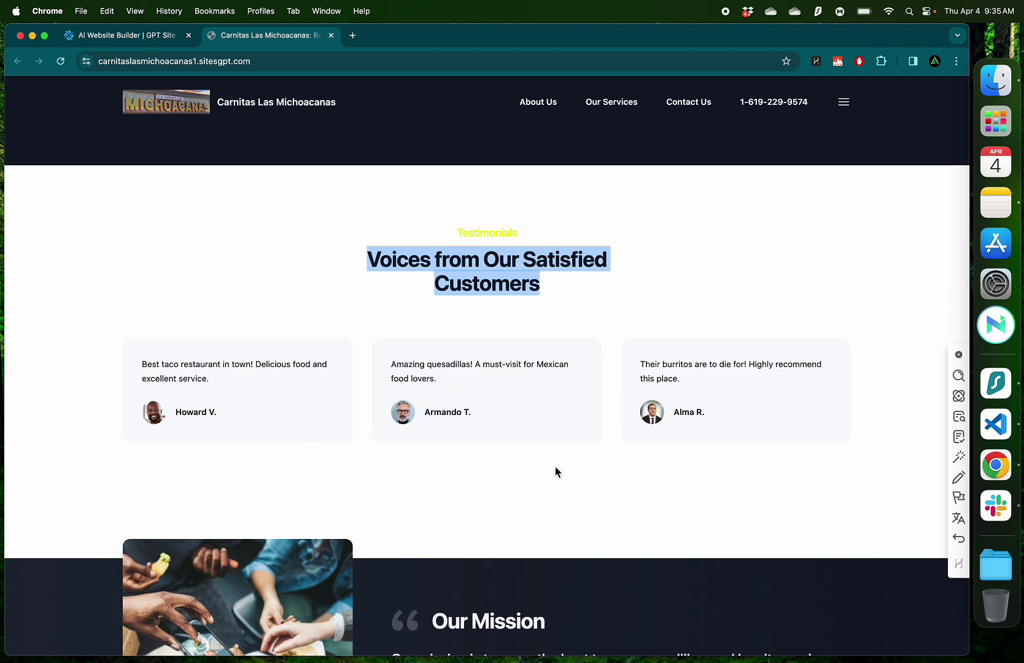
click(668, 464)
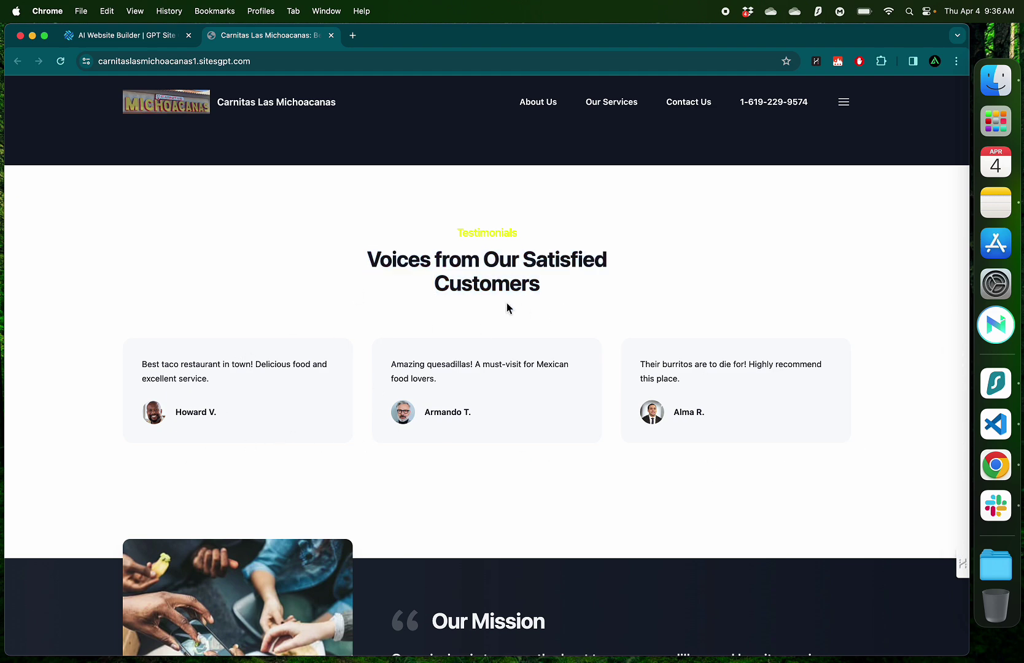
scroll(506, 302, up, 15)
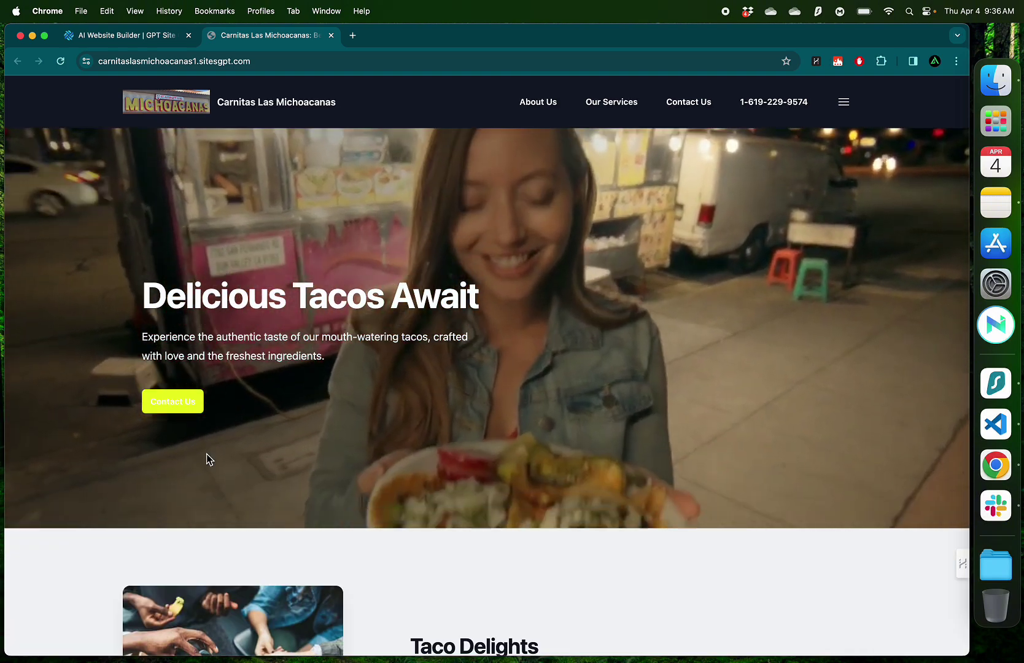
scroll(206, 456, up, 3)
scroll(206, 456, up, 1)
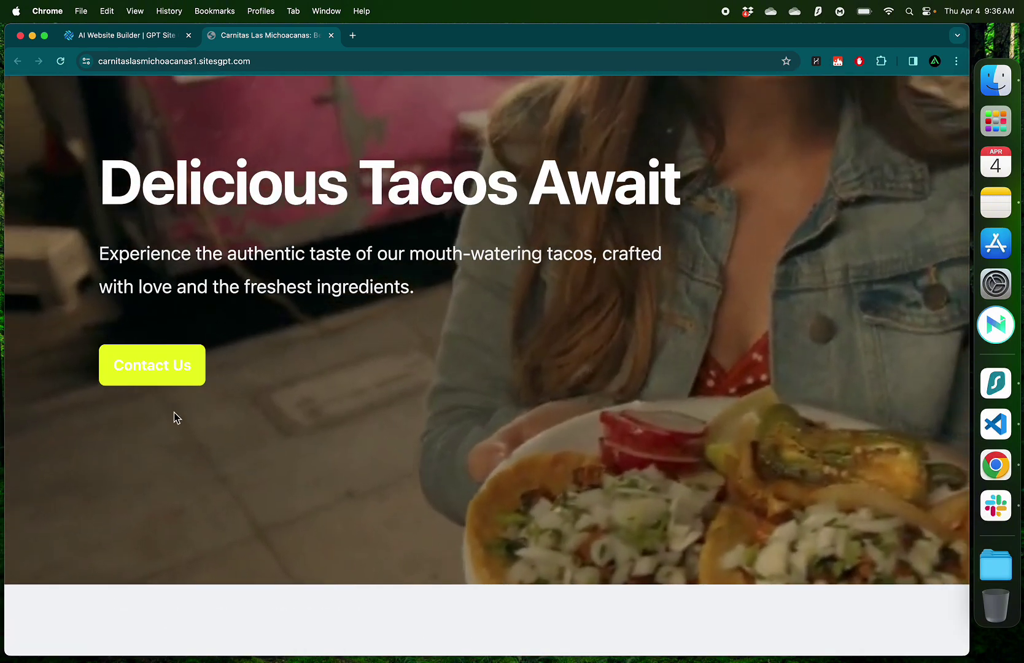
scroll(241, 415, down, 4)
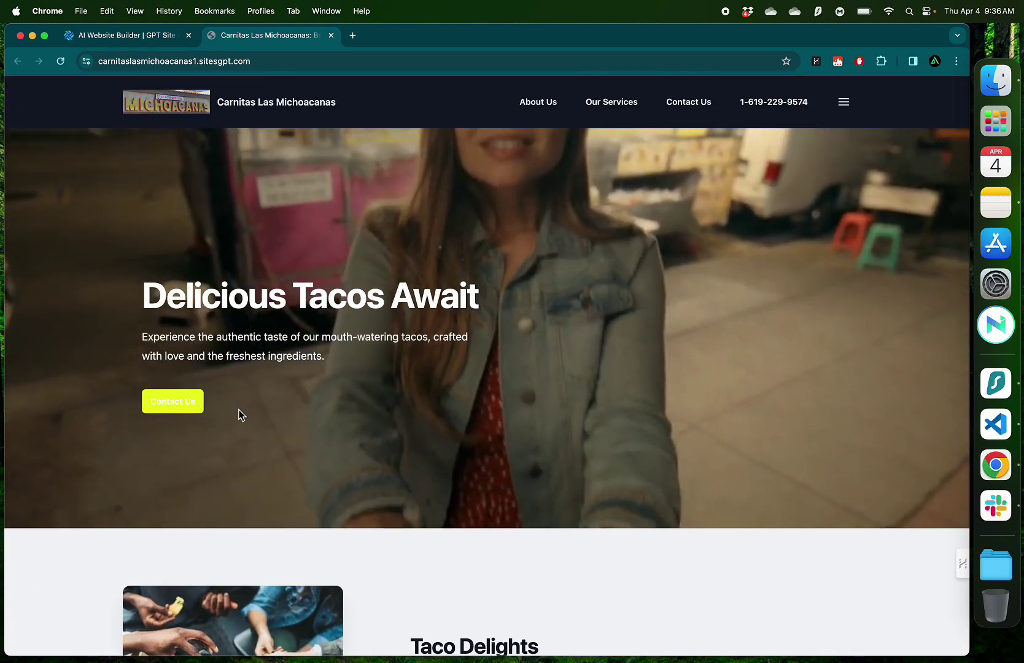
scroll(240, 414, down, 15)
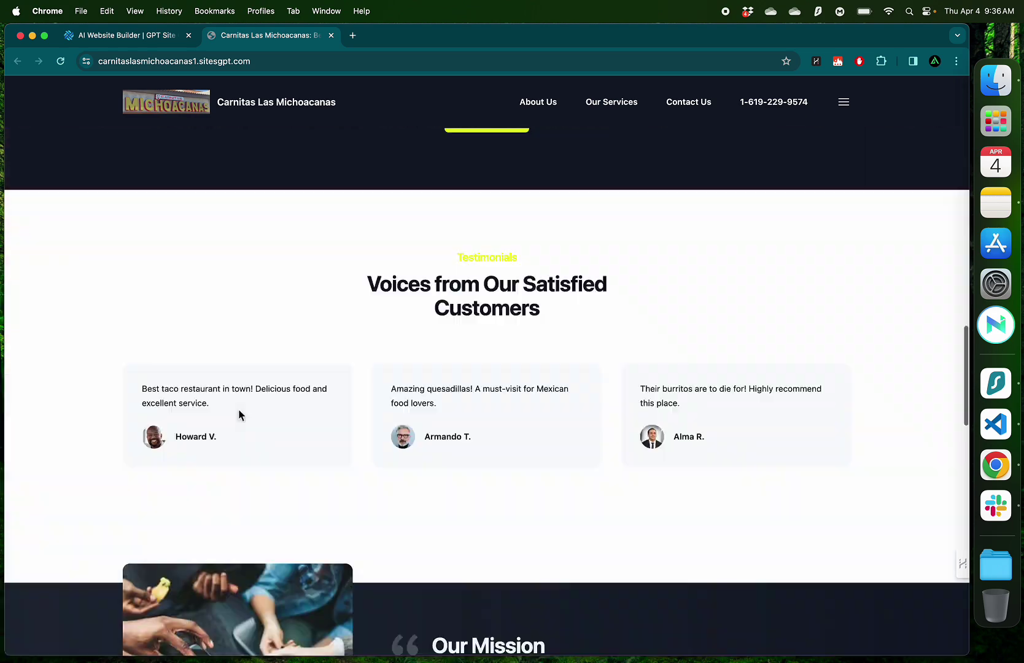
click(141, 38)
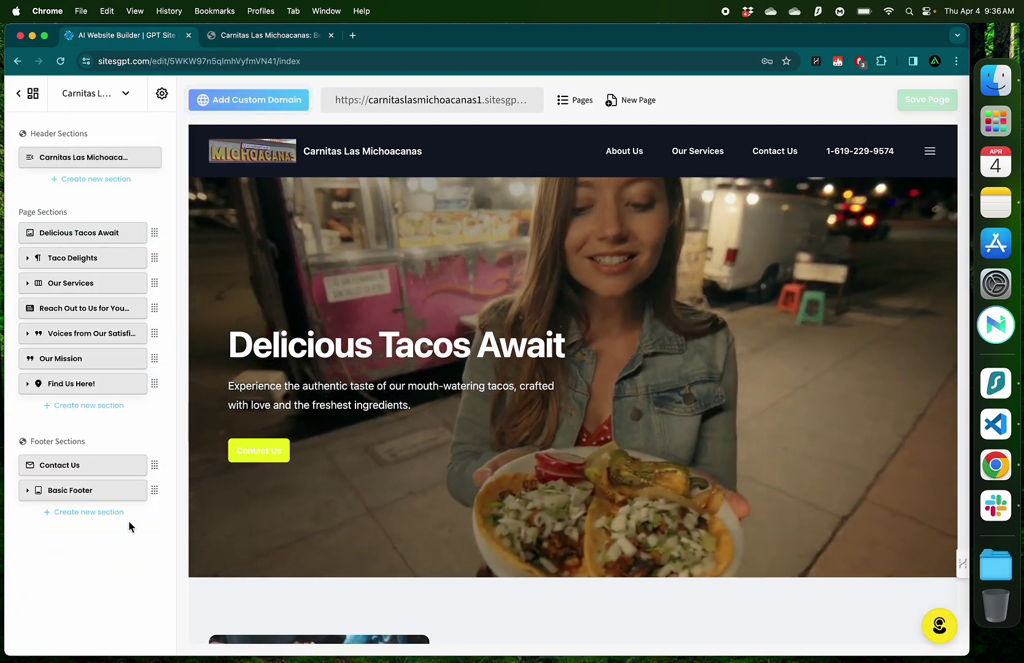
Enlarge the header logo and enable Show Logo Title to display the restaurant name
click(82, 158)
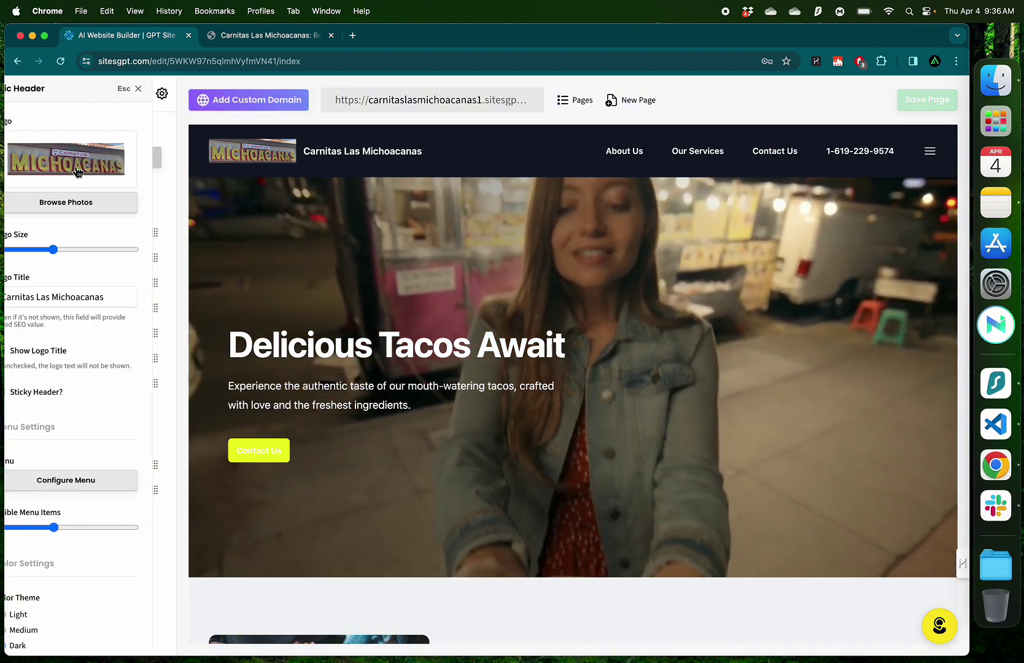
mouse_move(92, 169)
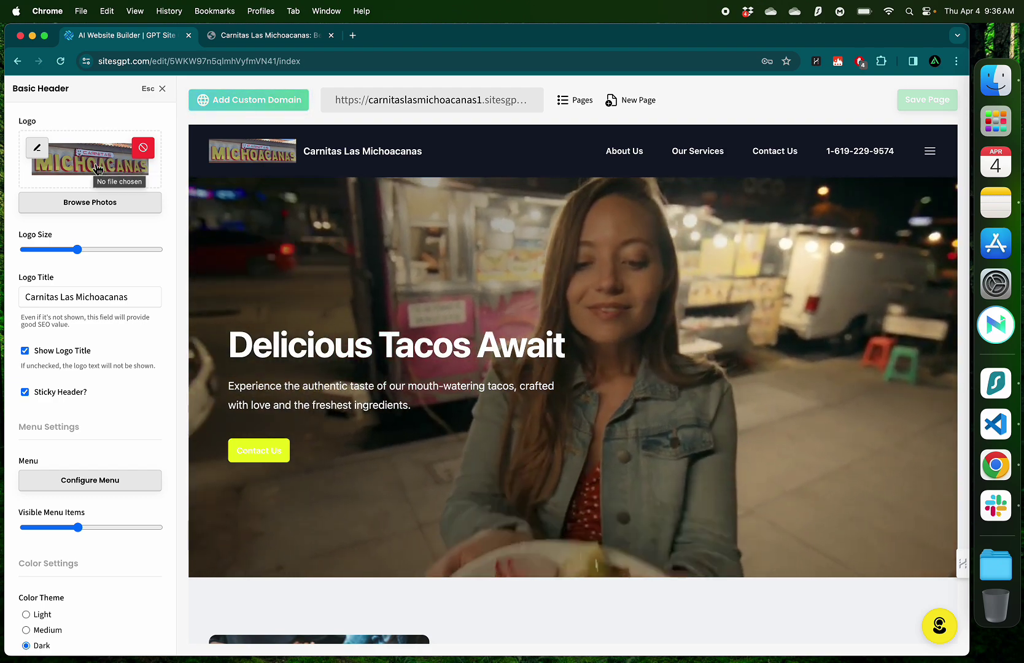
click(38, 148)
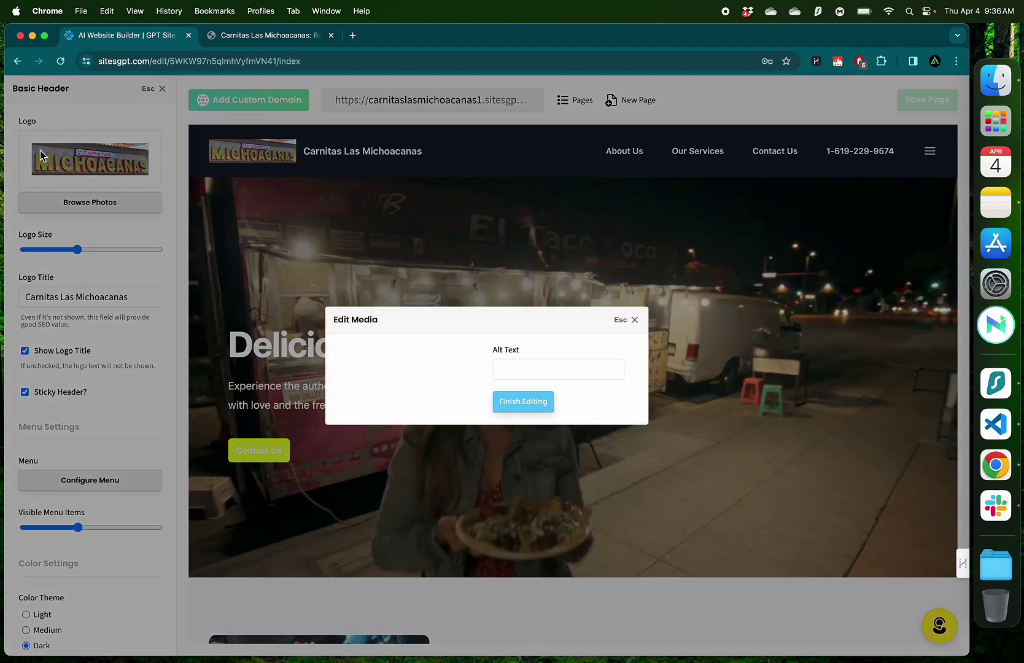
click(76, 249)
drag(77, 248, 116, 253)
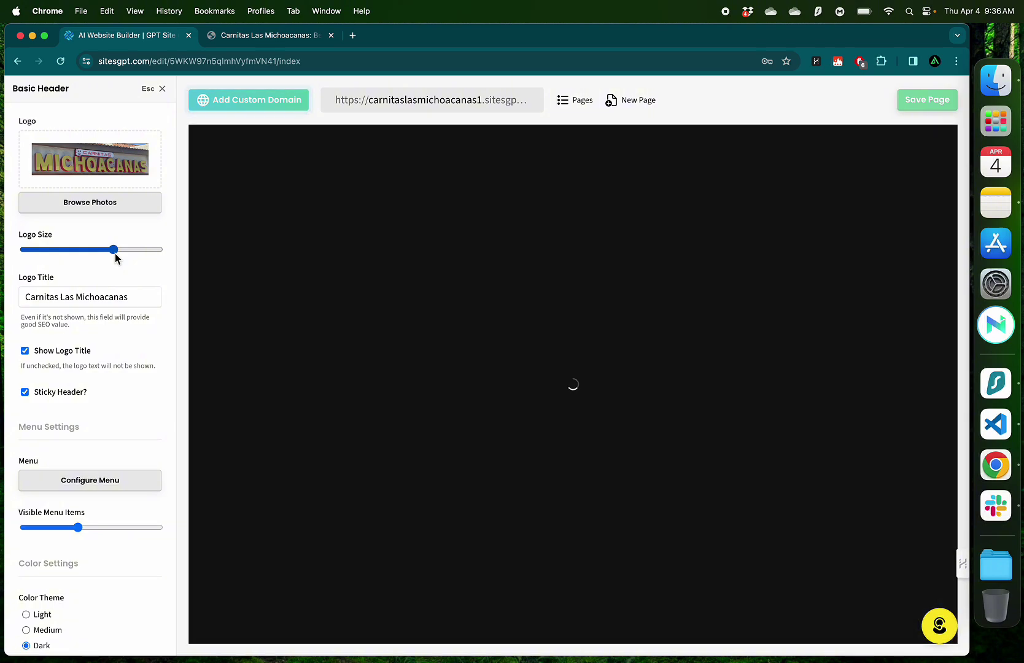
scroll(86, 295, down, 1)
click(76, 341)
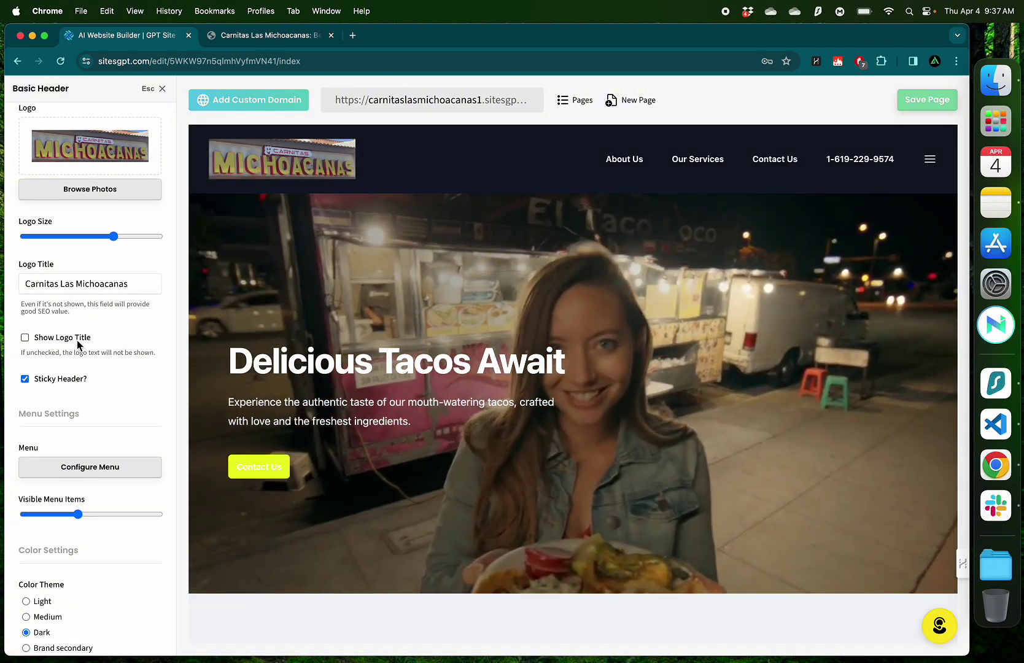
click(77, 340)
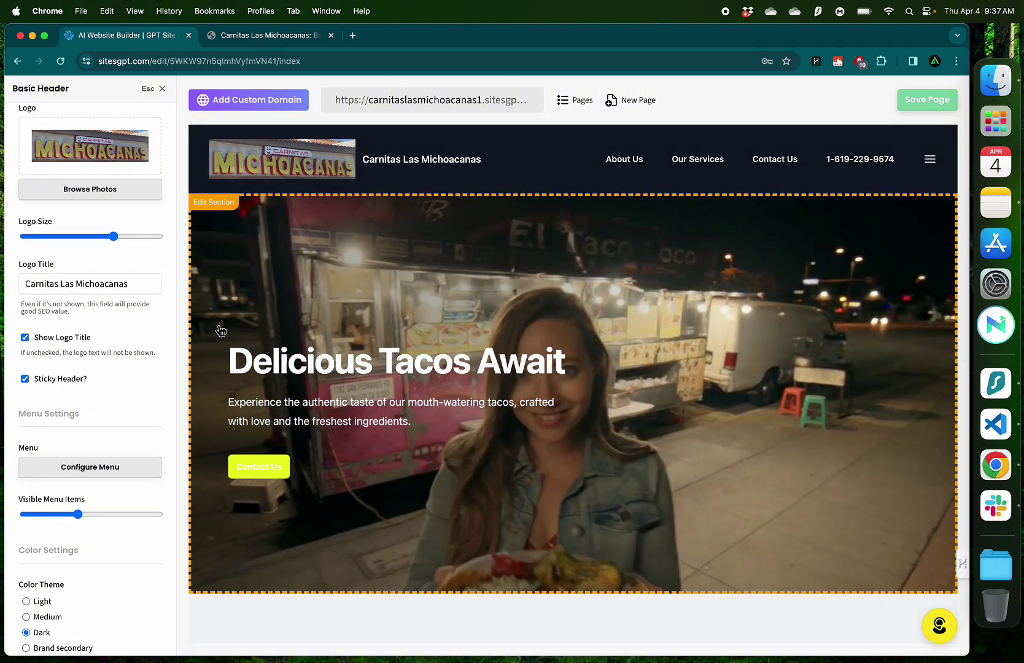
scroll(146, 294, down, 3)
Move the phone number menu item ahead of Contact Us in the header menu
click(92, 392)
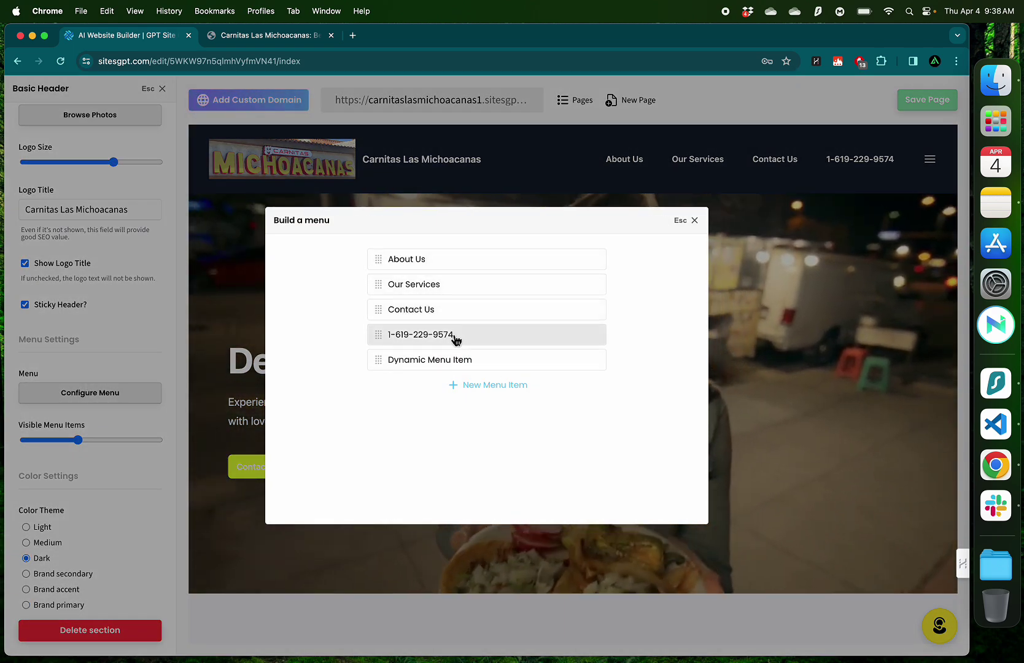
drag(456, 339, 460, 313)
click(694, 220)
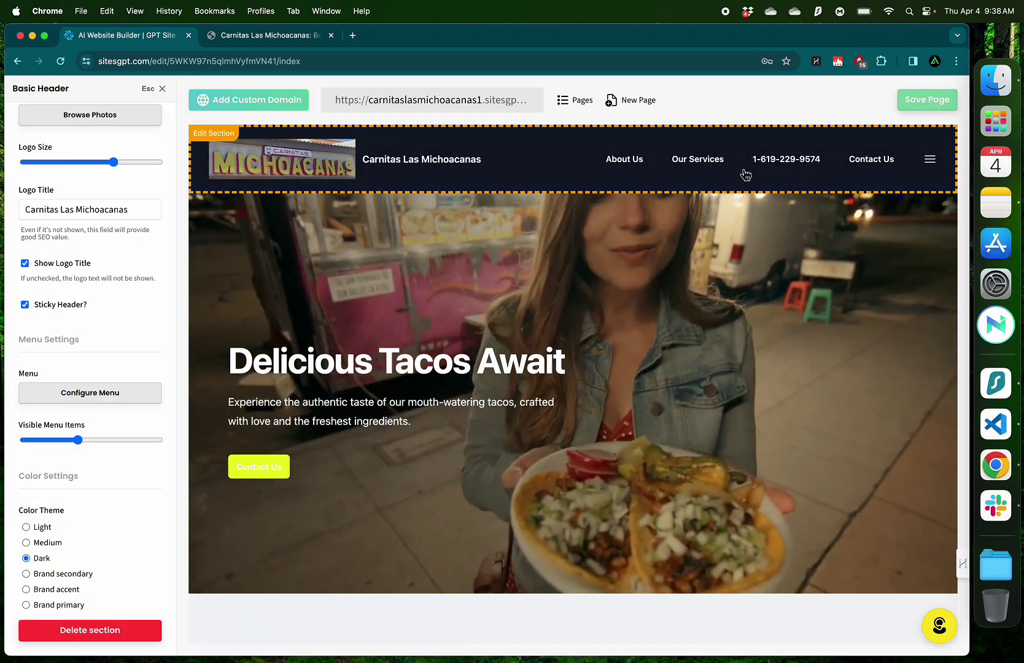
key(Escape)
scroll(553, 307, down, 5)
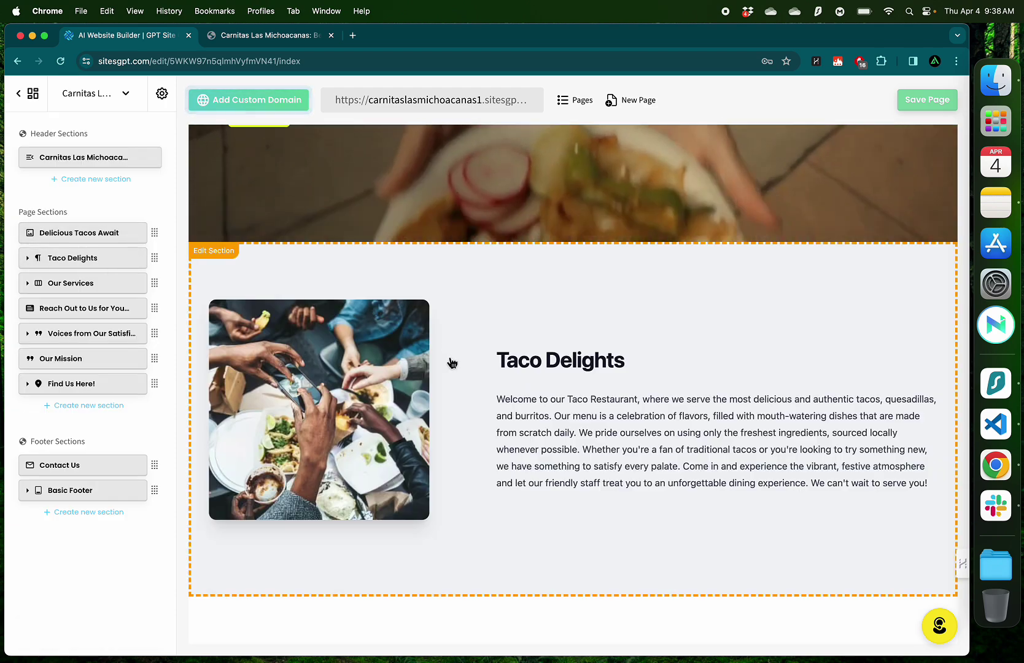
scroll(451, 361, down, 1)
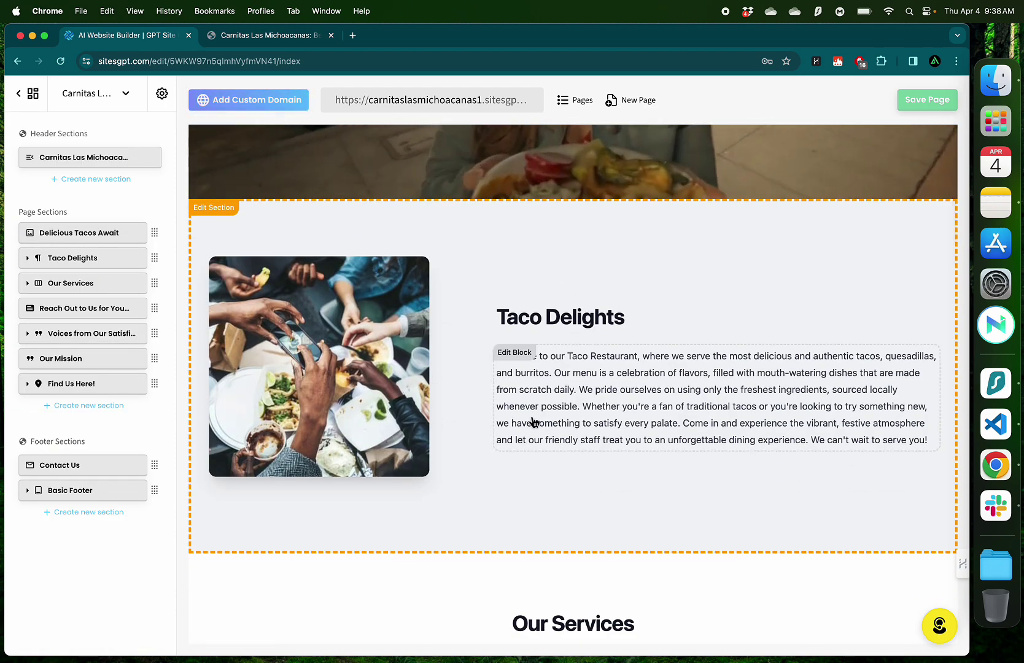
Open the Taco Delights section settings and bring up a close-up taco photo in Maps
click(491, 385)
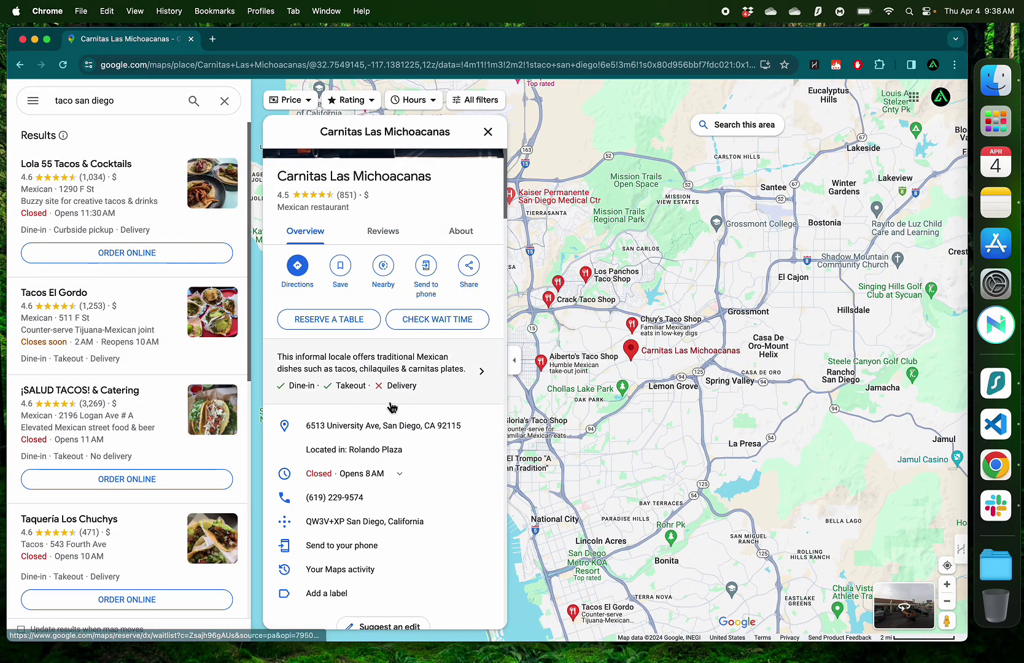
click(322, 216)
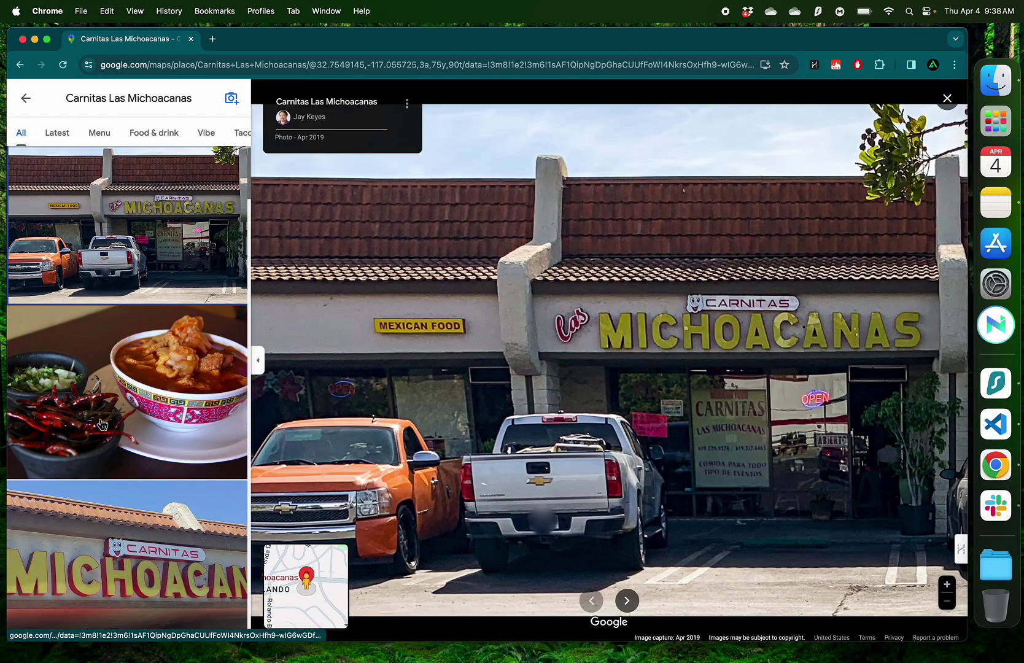
scroll(101, 423, down, 7)
click(171, 341)
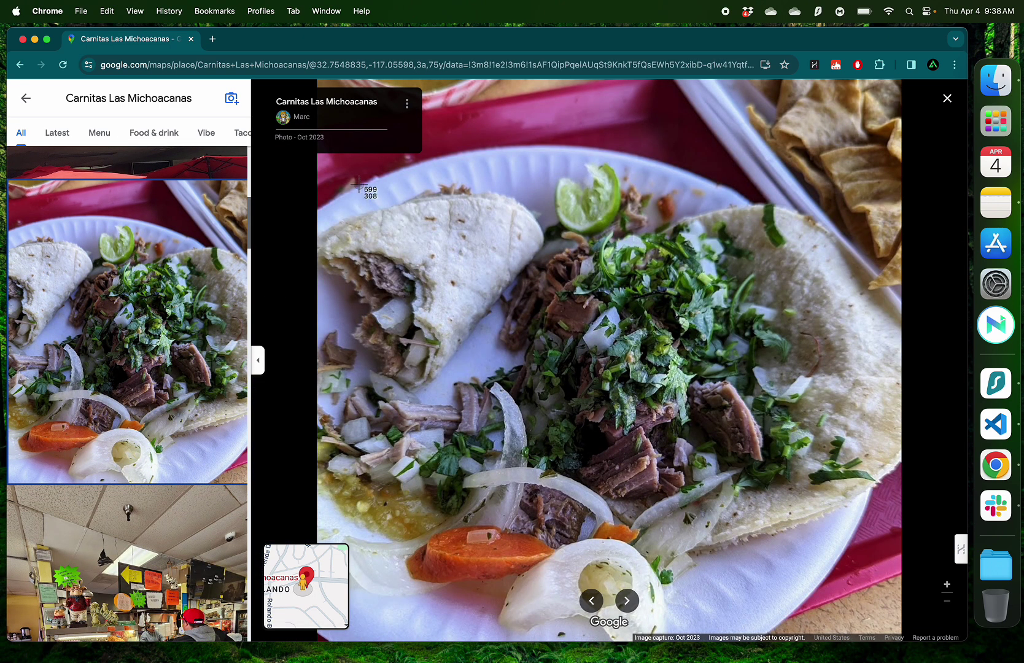
Screenshot the taco plate photo and make that screenshot the Taco Delights section image
drag(358, 184, 798, 562)
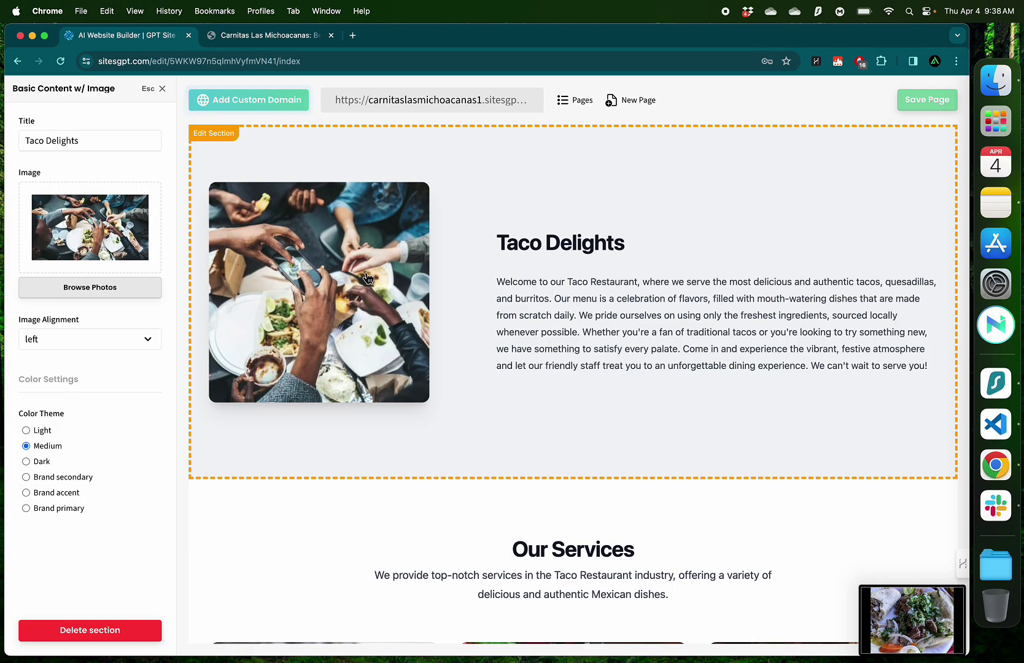
mouse_move(140, 202)
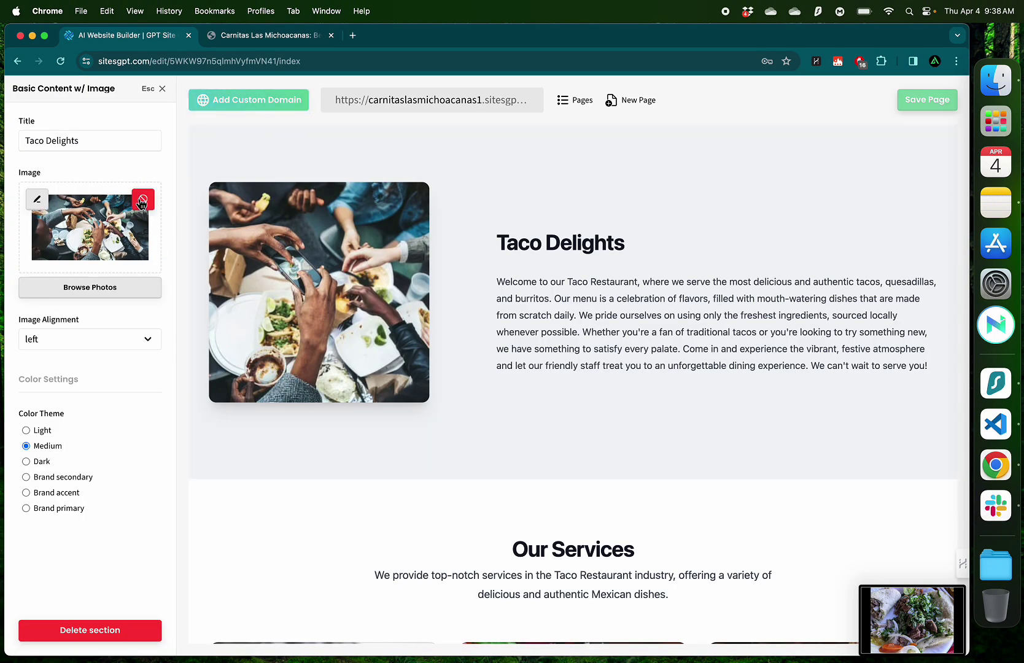
click(143, 202)
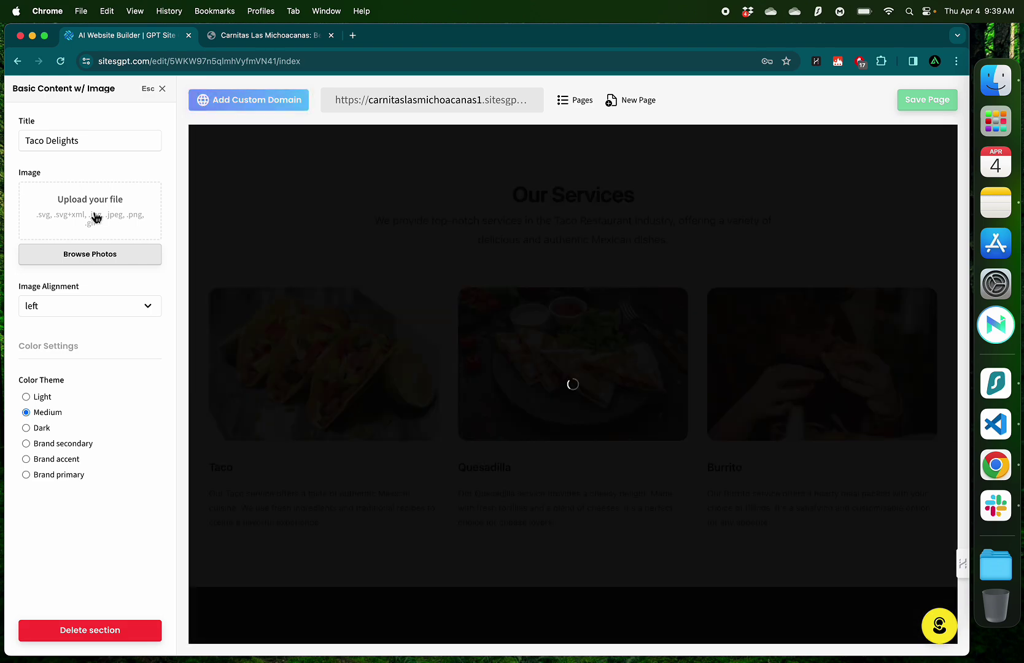
click(95, 218)
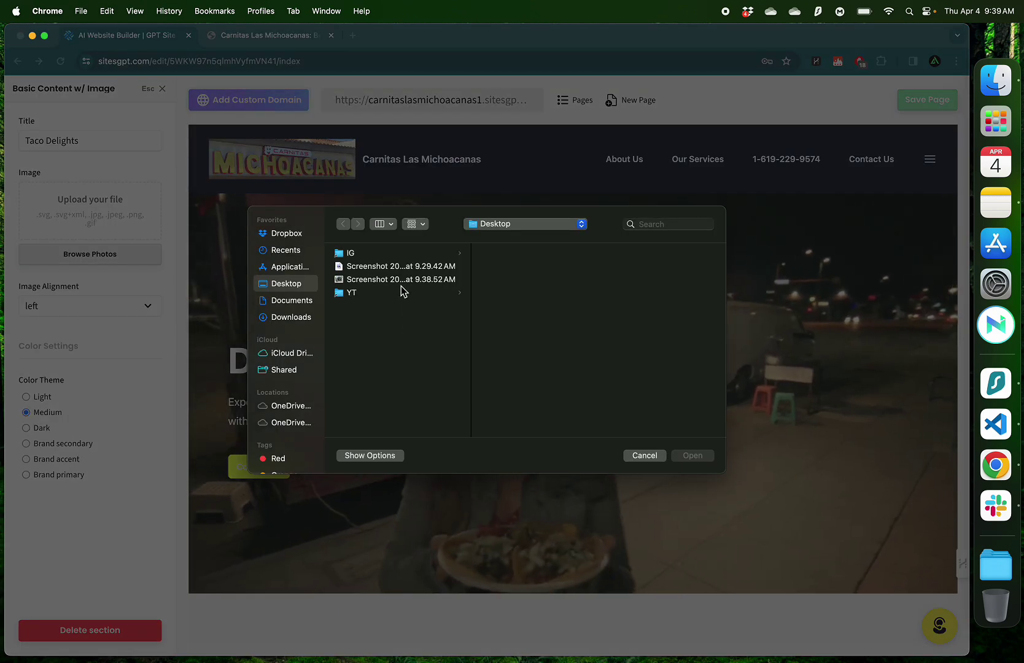
click(402, 281)
key(space)
key(space)
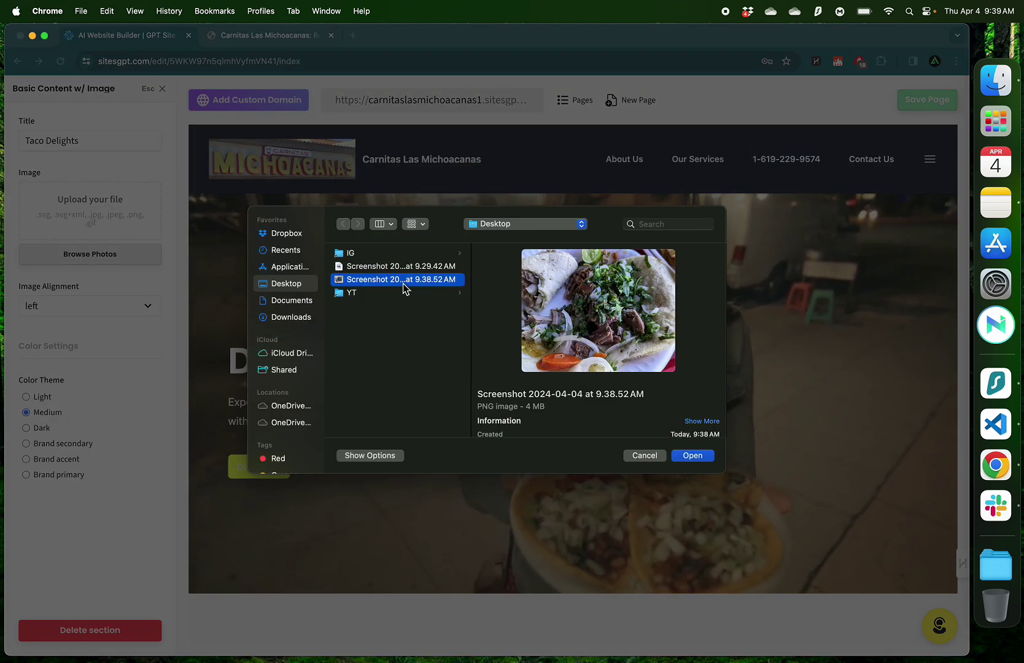
key(Return)
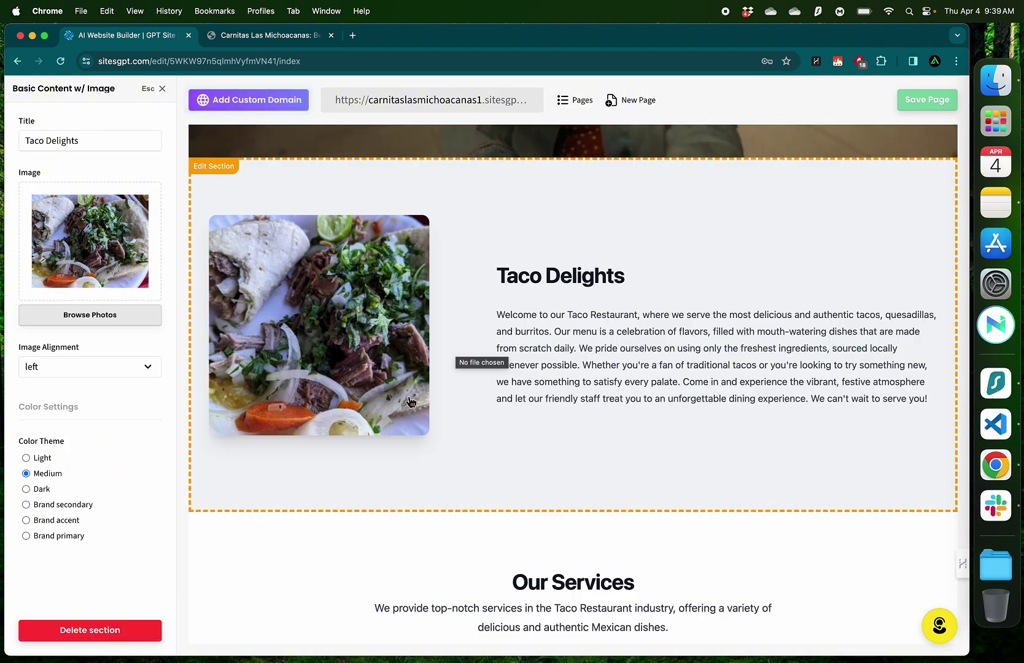
scroll(656, 366, up, 5)
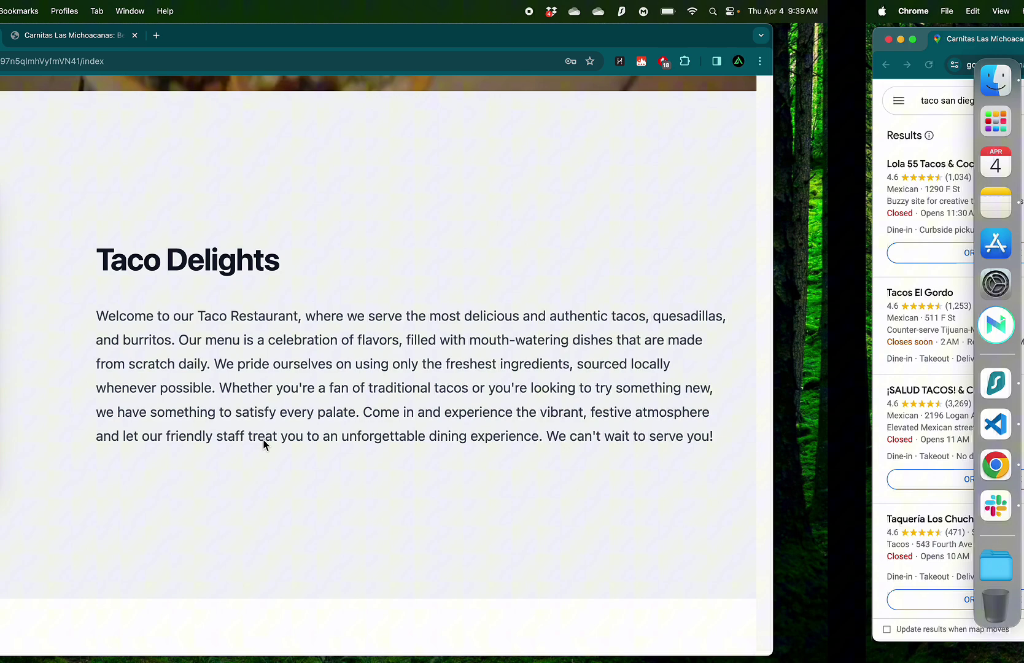
Copy the restaurant's About description of its traditional Mexican dishes from the Google Maps listing
key(ctrl+Right)
click(289, 311)
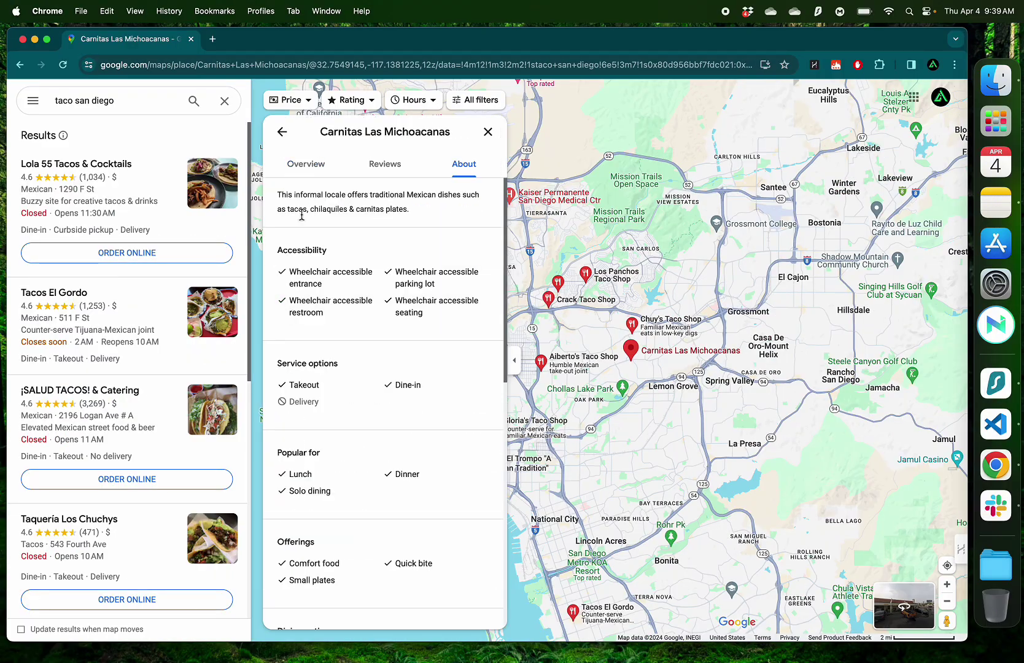
drag(278, 196, 364, 224)
key(super+c)
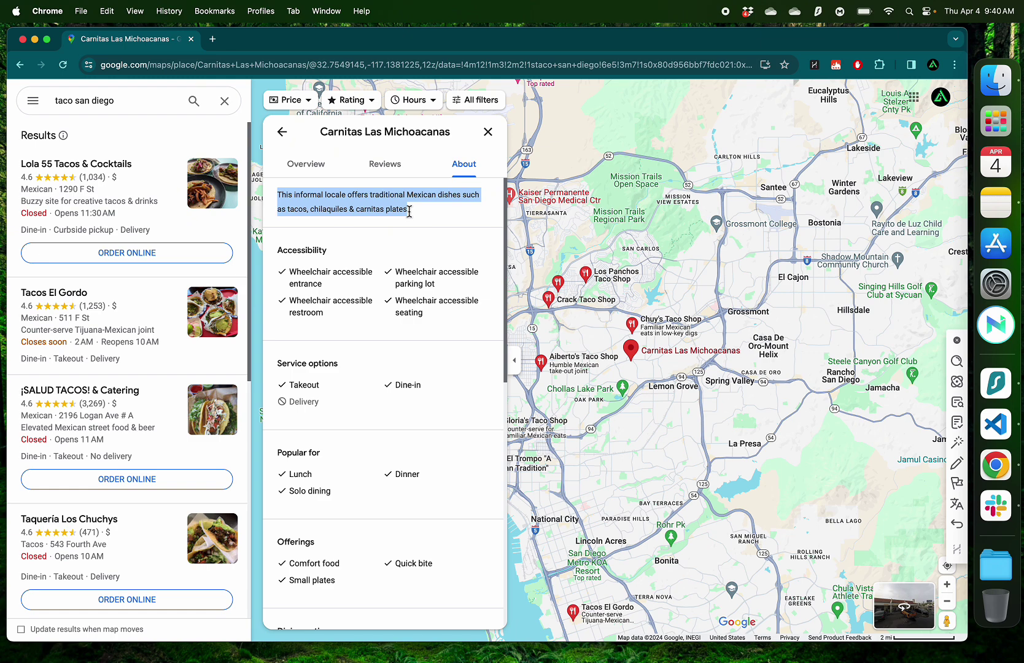
key(super+grave)
Replace the Taco Delights paragraph text with the pasted tacos, chilaquiles & carnitas description
click(74, 217)
key(super+a)
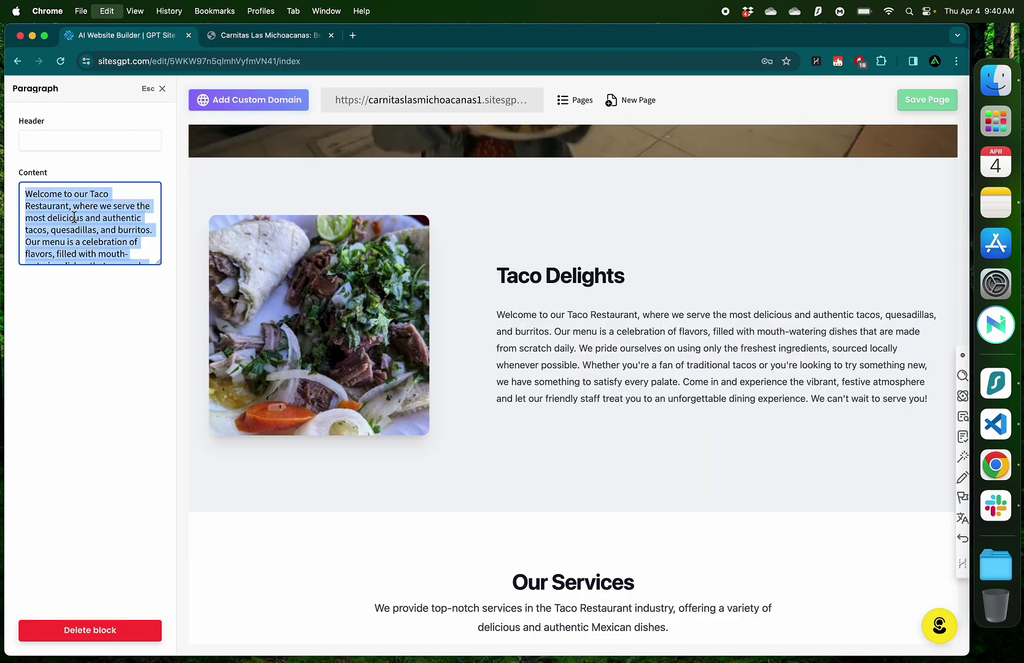
key(BackSpace)
key(super+v)
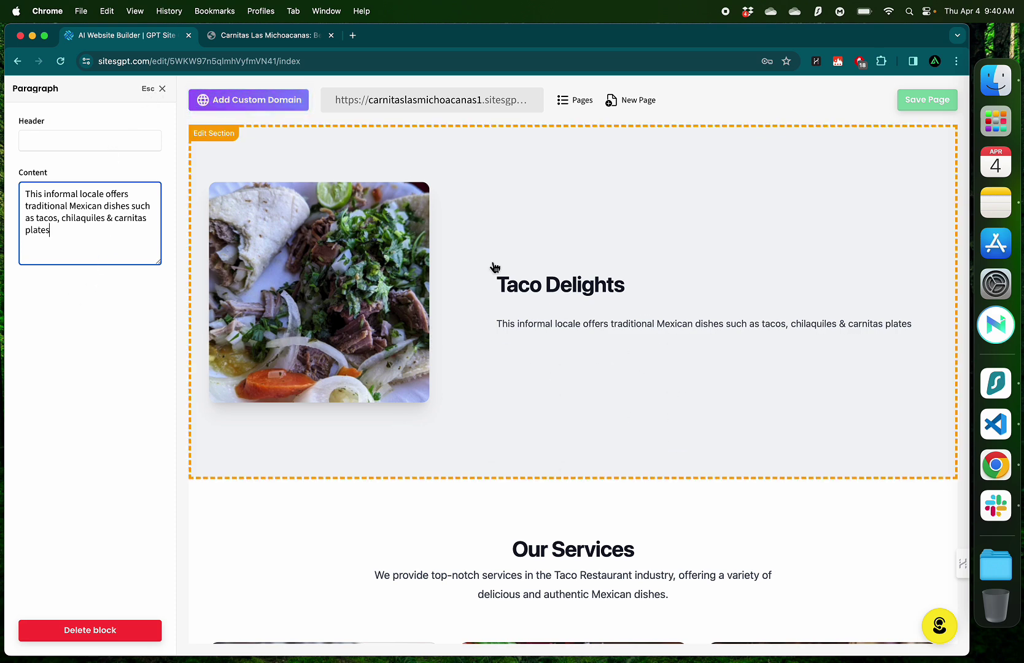
click(151, 88)
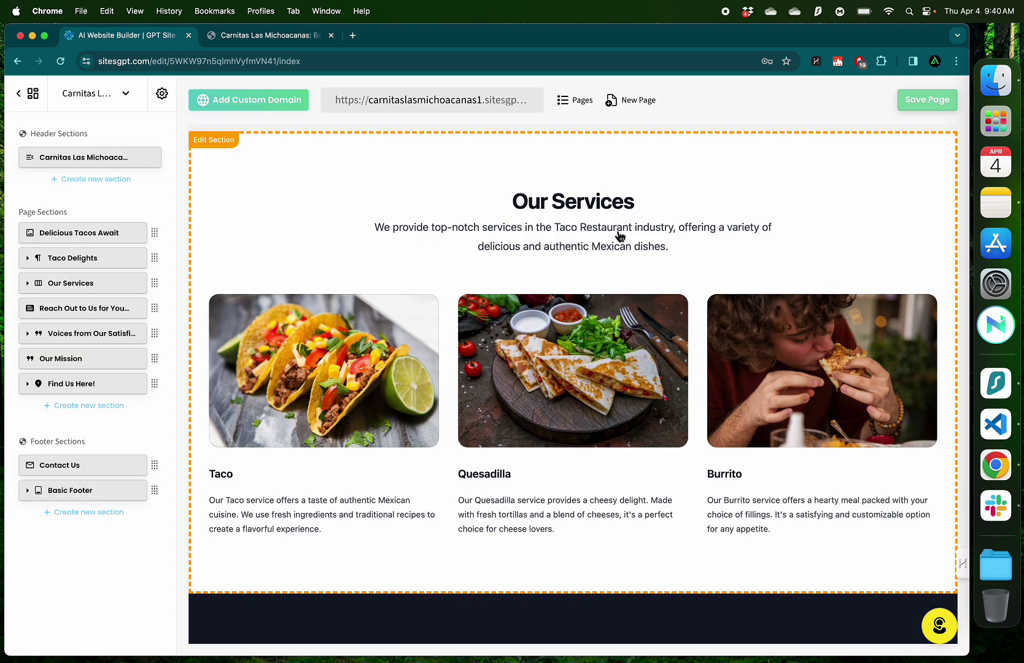
Retitle the Our Services section heading to 'Our Delicacies'
click(582, 212)
click(99, 149)
key(BackSpace)
key(BackSpace)
text(Delicacies)
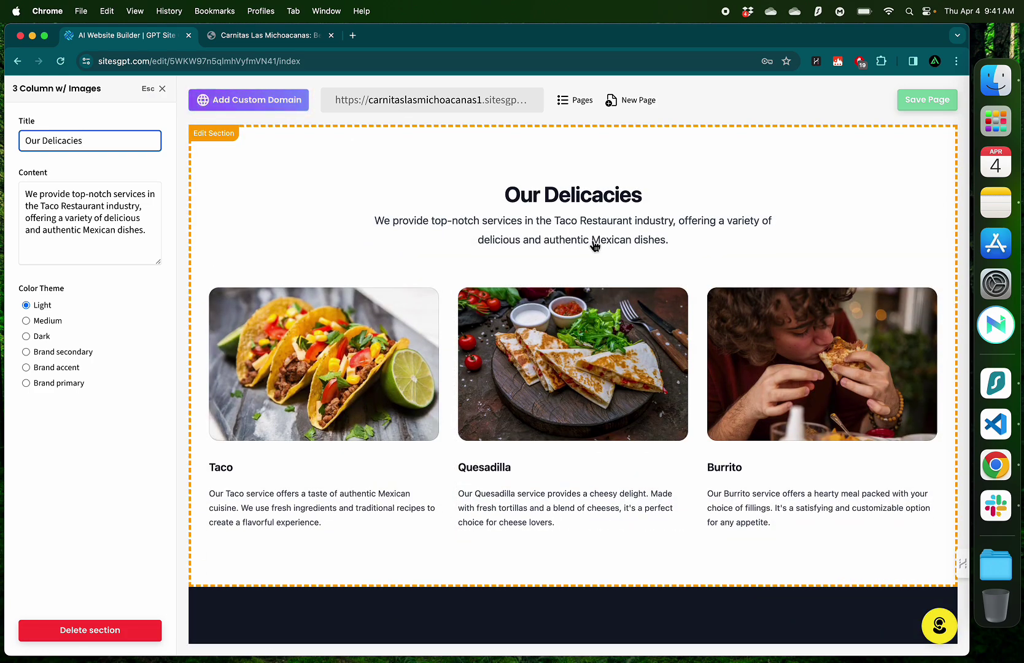
key(Escape)
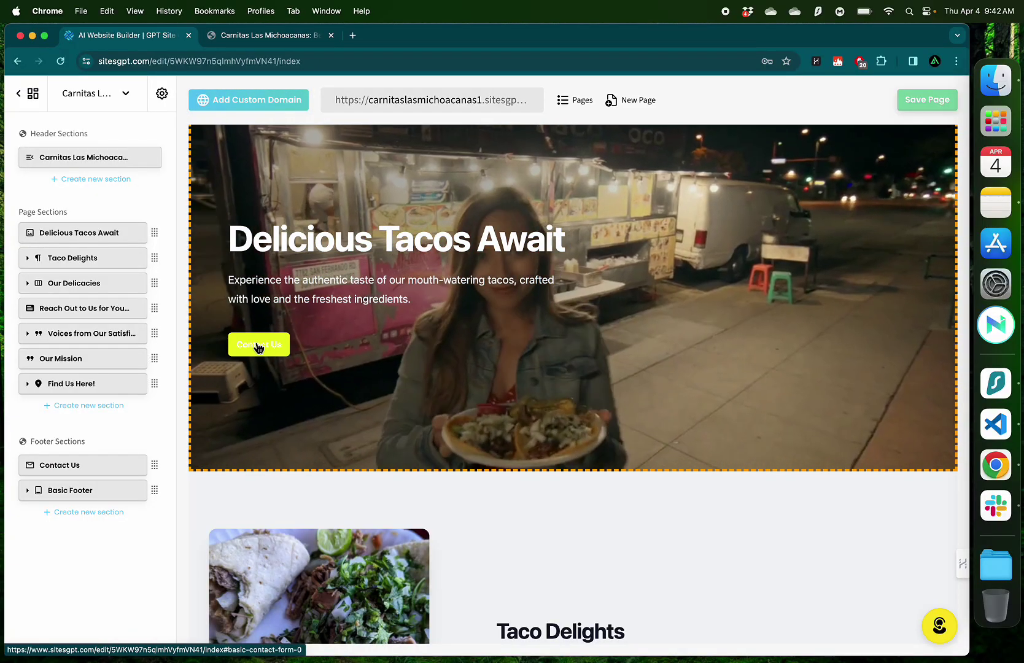
Check where the Contact Us button leads and make the button text red
click(260, 346)
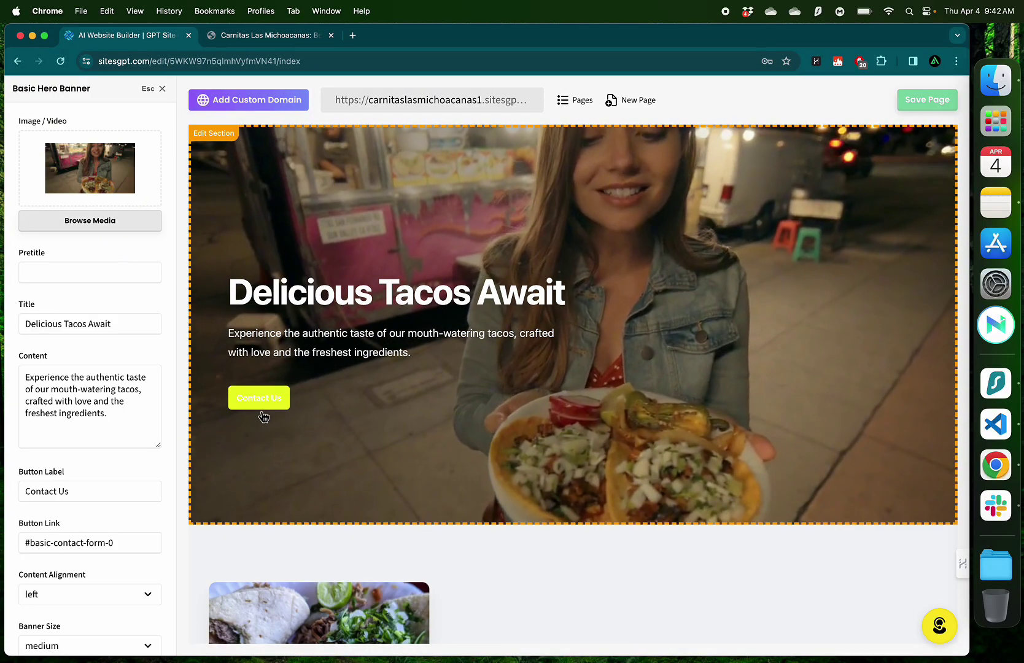
scroll(130, 478, down, 5)
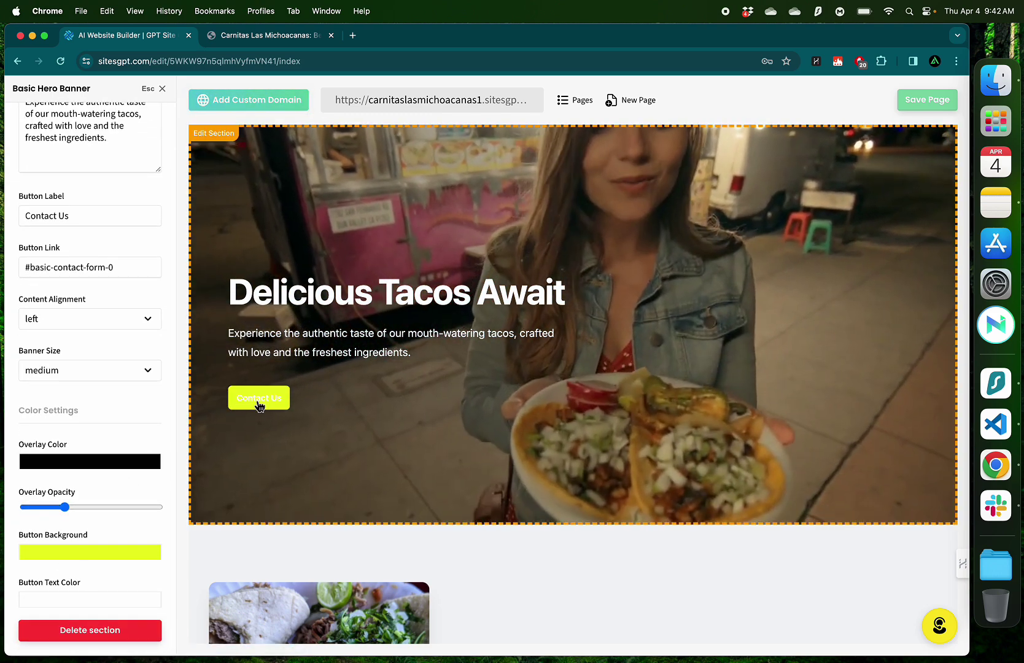
click(259, 400)
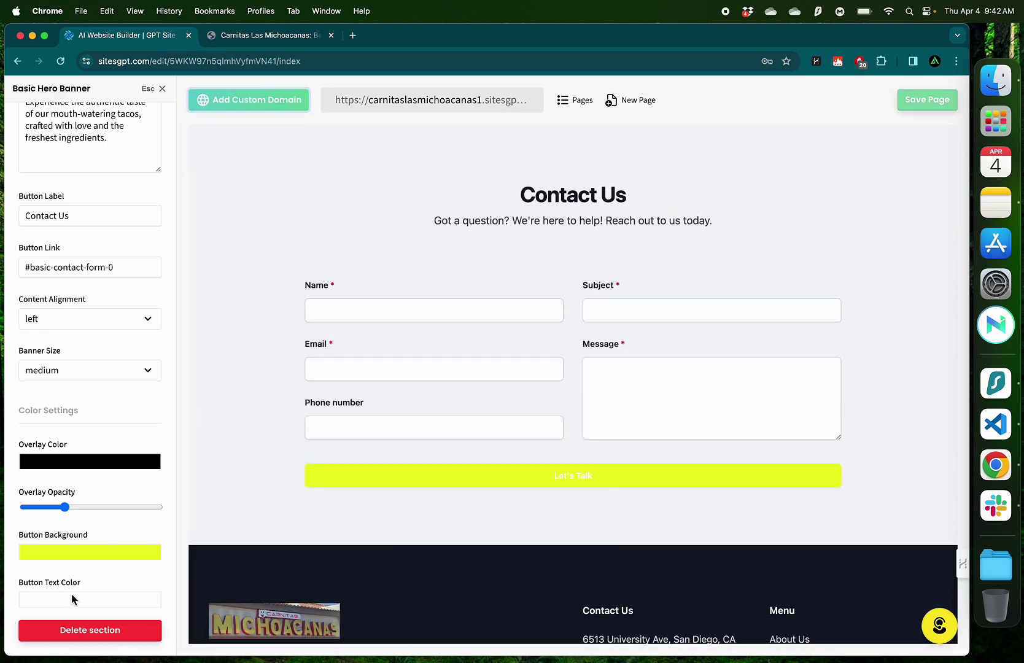
click(71, 597)
click(145, 449)
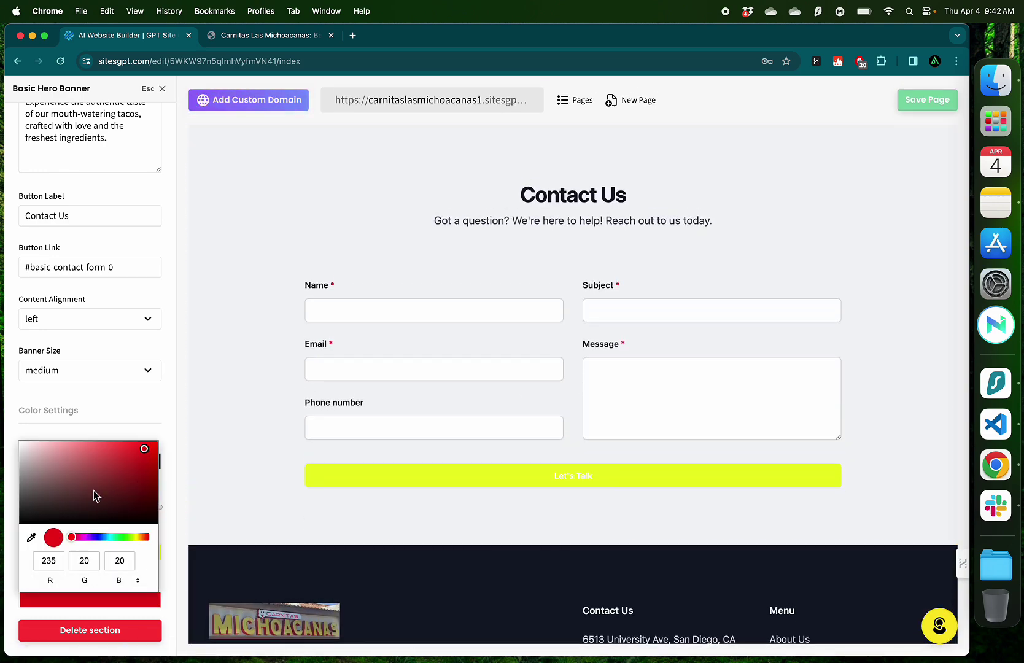
scroll(482, 562, down, 5)
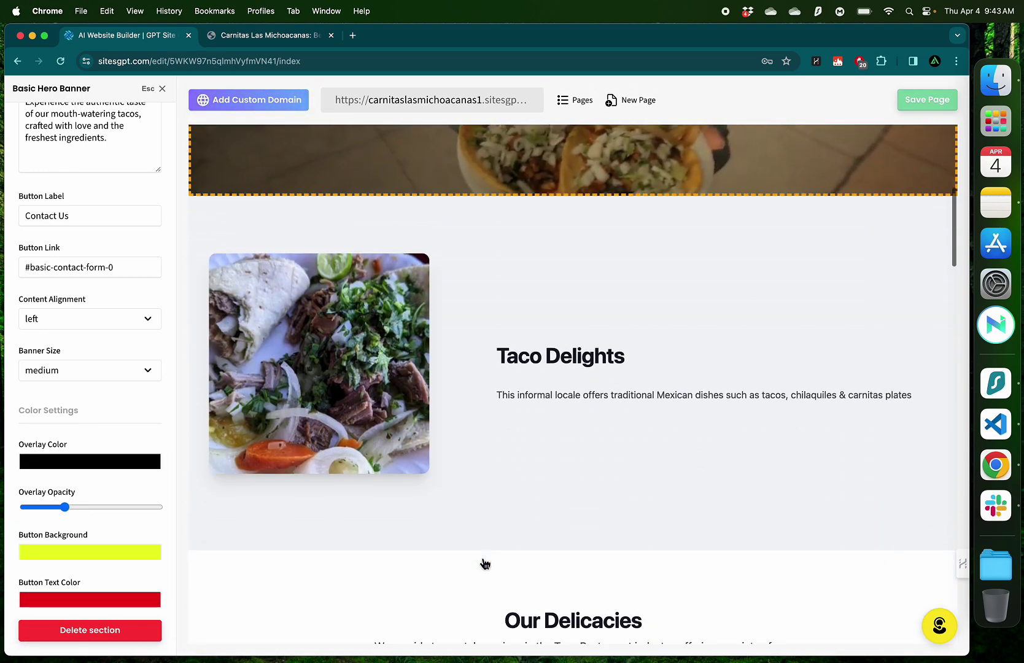
scroll(483, 563, down, 10)
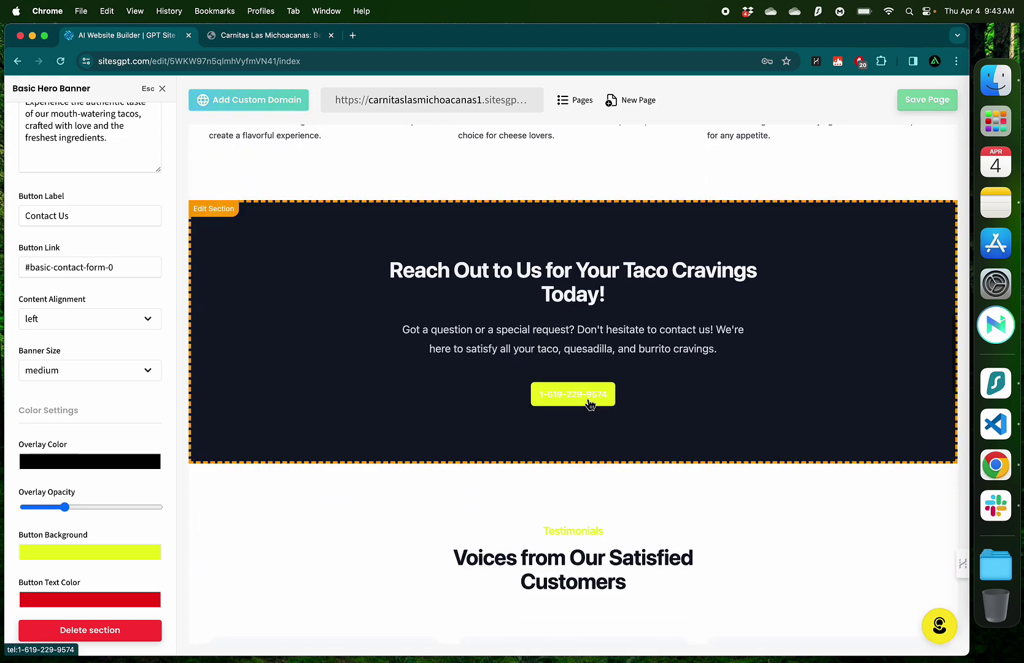
click(589, 404)
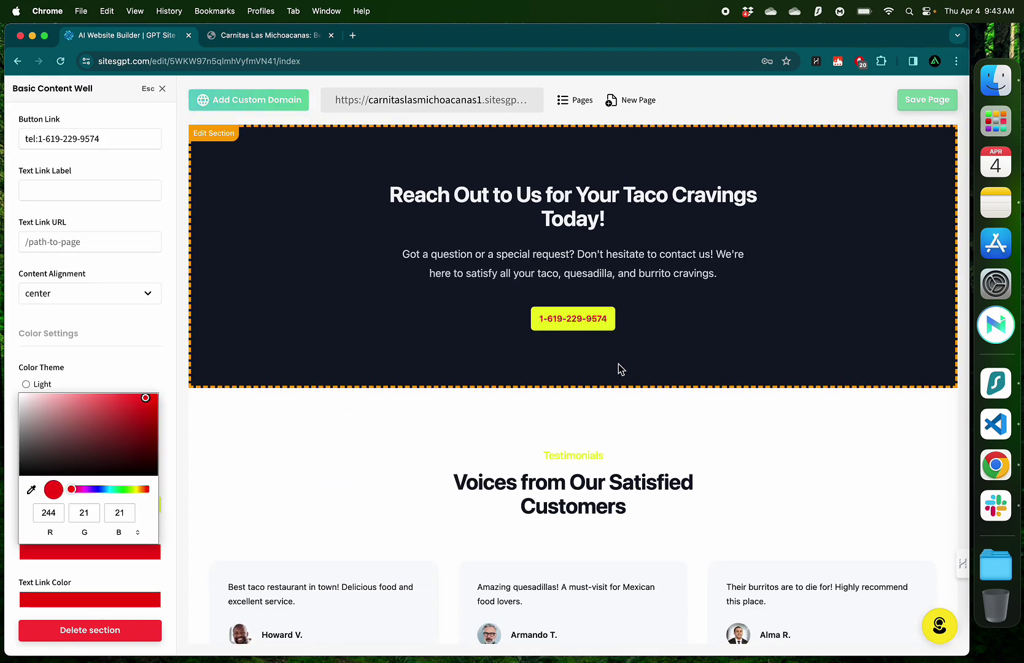
click(706, 431)
scroll(669, 337, down, 3)
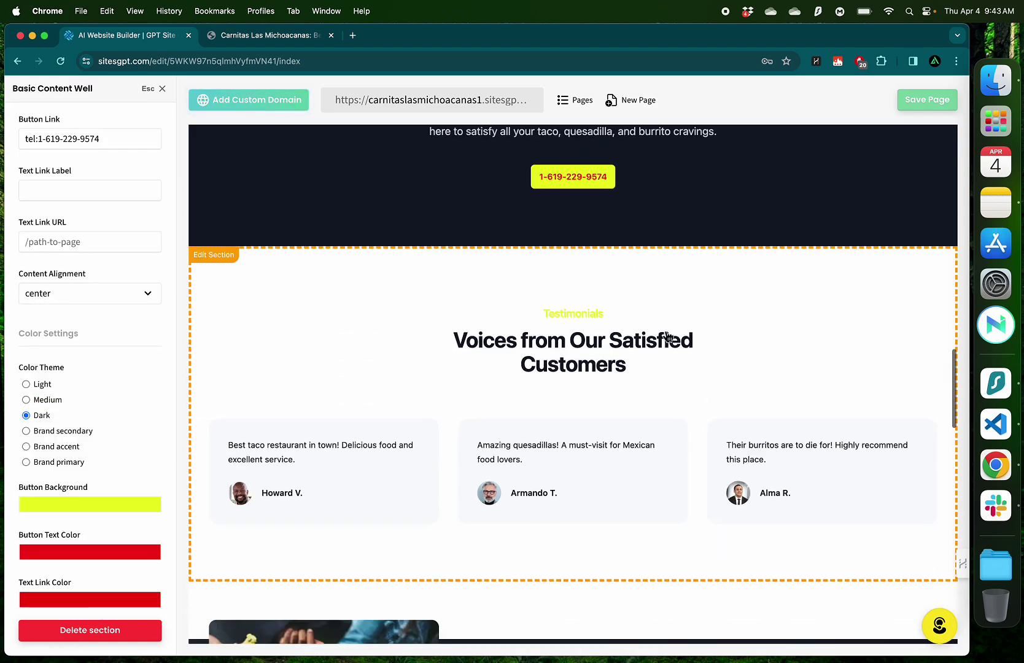
Make the Testimonials pretitle orange, then open the testimonials down to the third for editing
click(579, 320)
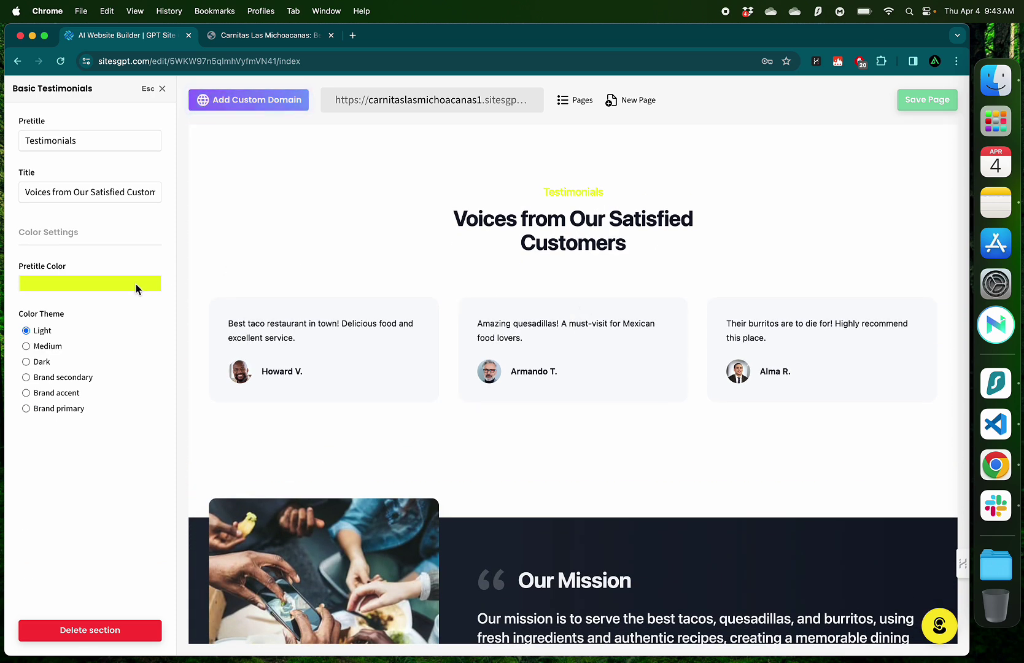
click(135, 284)
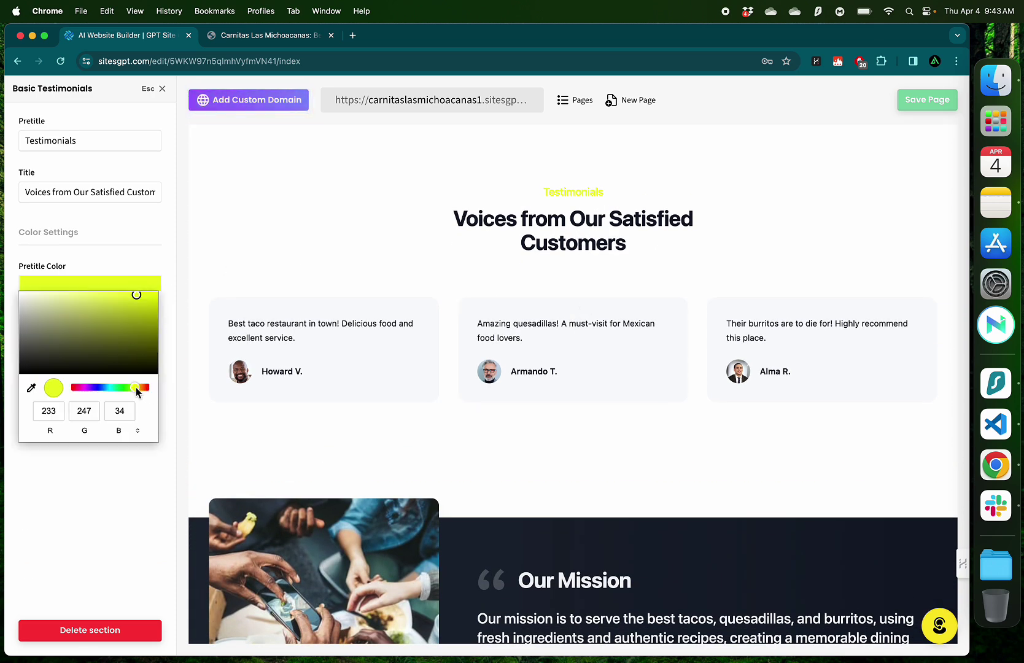
drag(136, 392, 143, 390)
key(Escape)
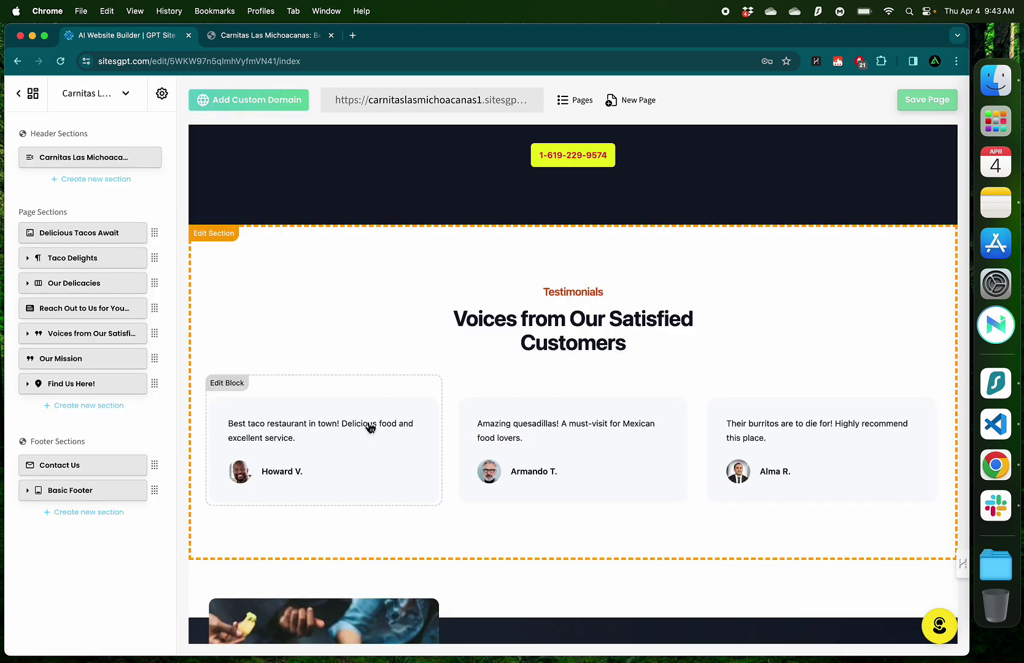
click(369, 427)
click(625, 358)
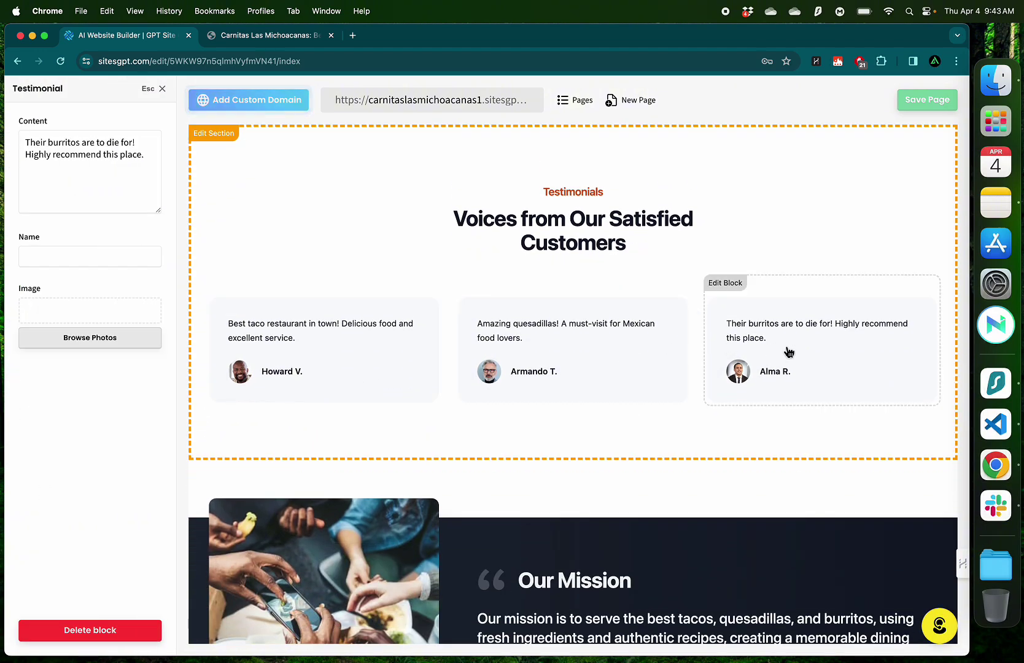
click(787, 352)
In the Carnitas Las Michoacanas reviews, select the first paragraph of a five-star carnitas review
key(ctrl+Right)
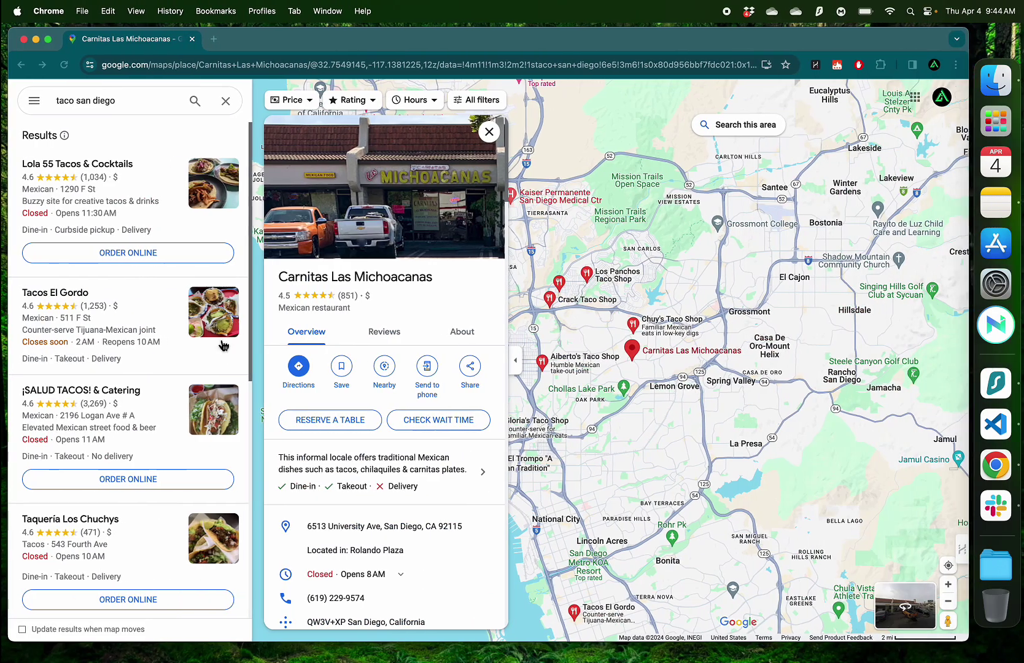
scroll(332, 447, down, 5)
scroll(332, 447, down, 5)
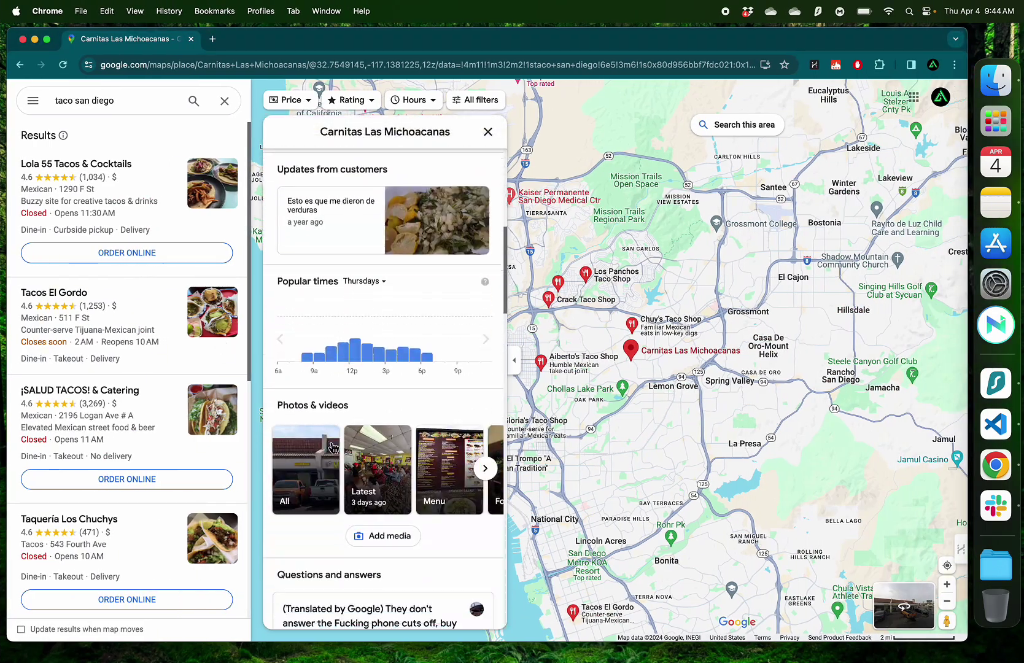
scroll(383, 368, up, 10)
click(385, 344)
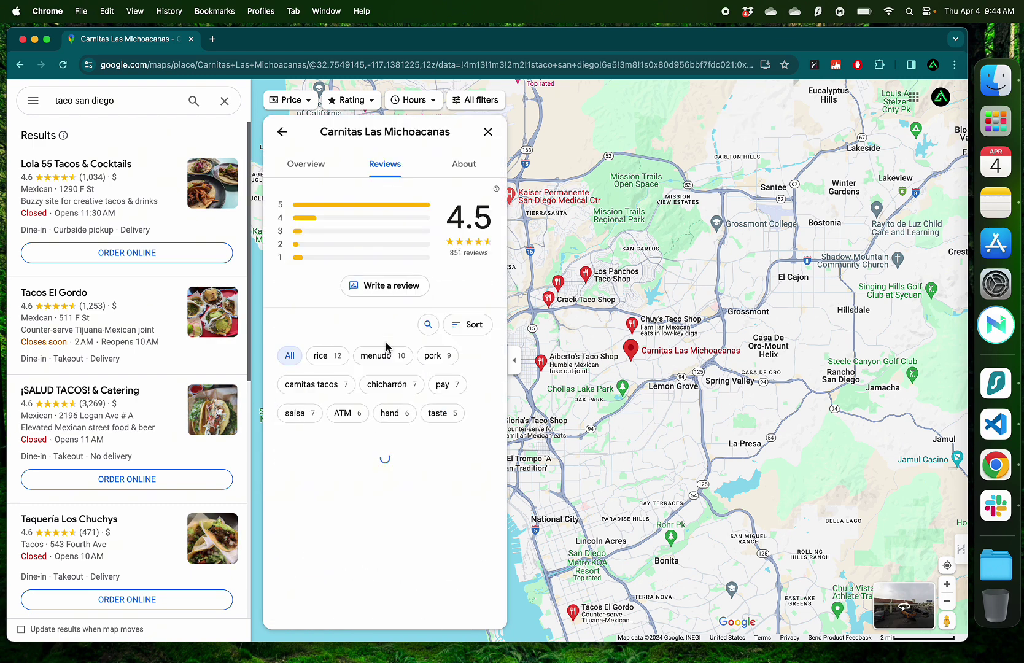
scroll(383, 368, down, 8)
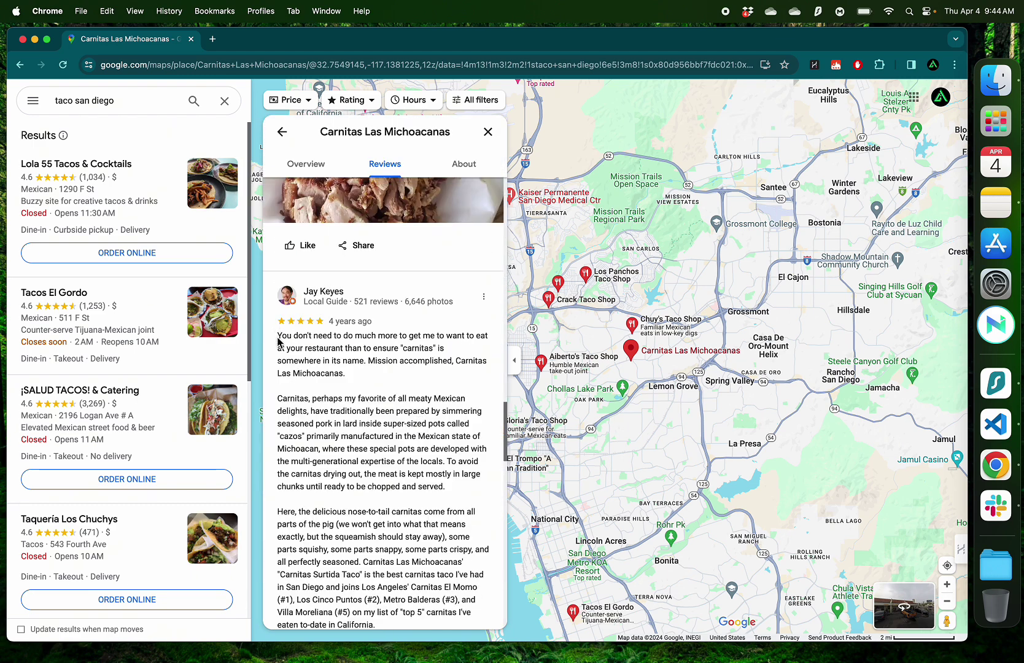
drag(278, 342, 352, 352)
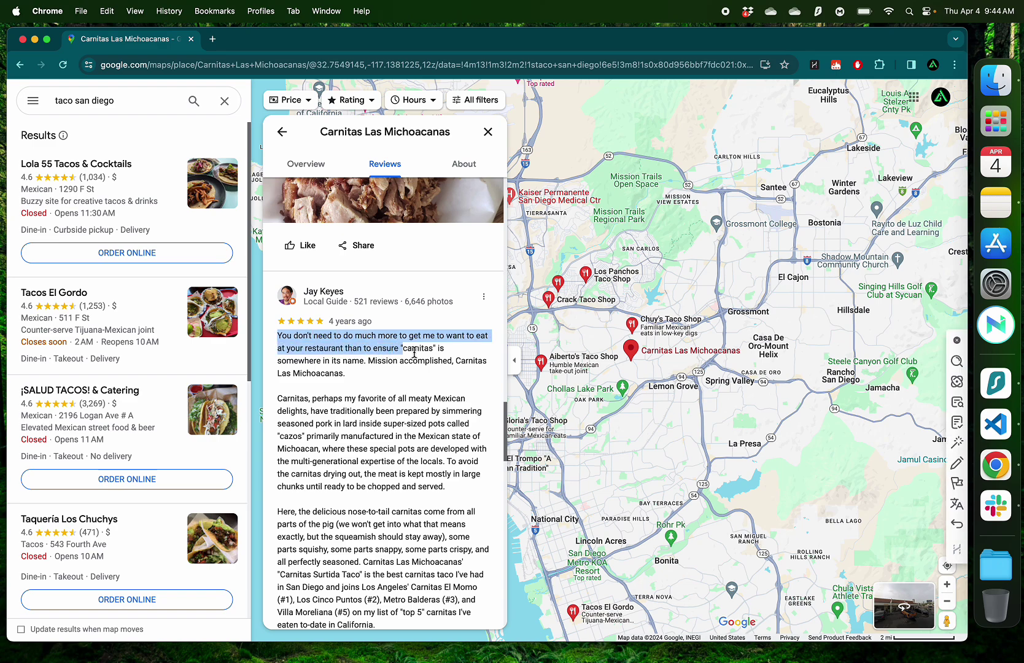
drag(454, 359, 347, 375)
key(super+c)
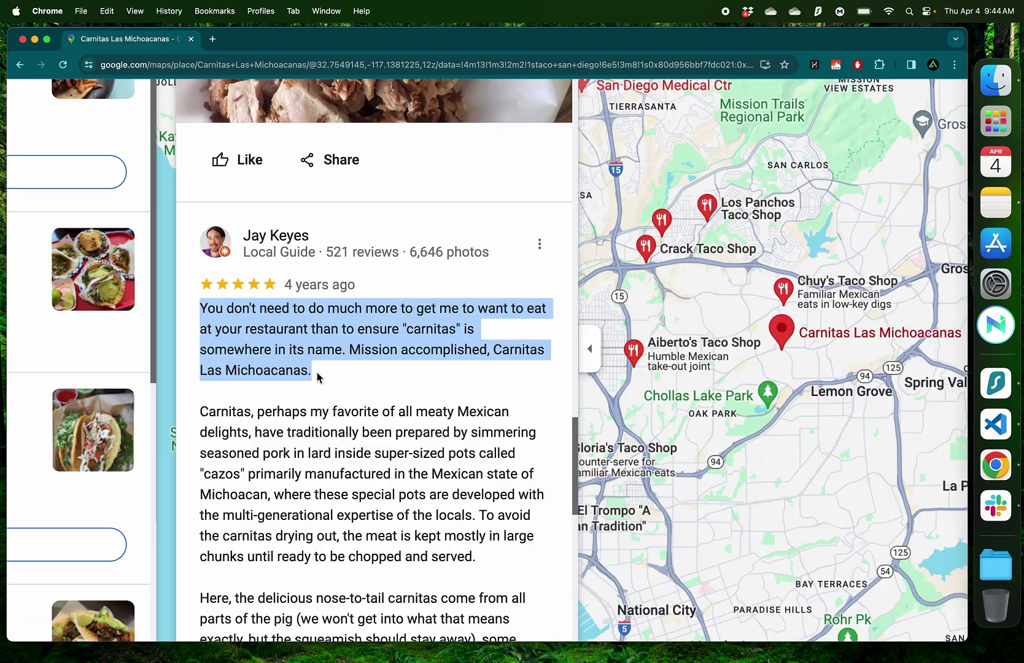
key(ctrl+Left)
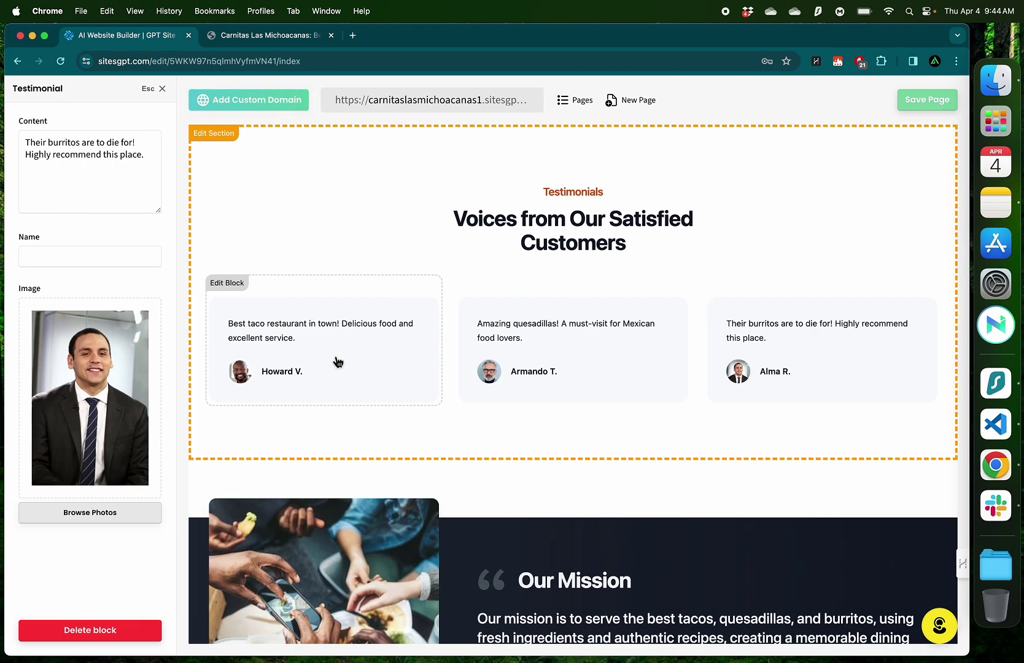
Paste the carnitas review into the first testimonial's content
click(336, 359)
key(super+a)
key(super+v)
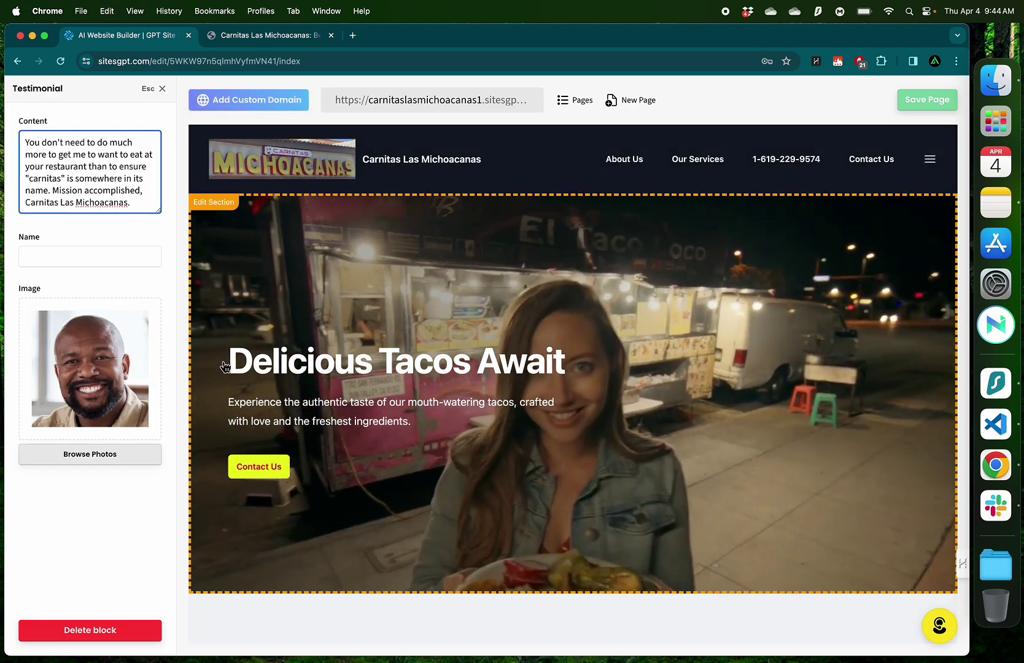
Screenshot the reviewer's profile photo, upload it to the first testimonial, and enter the reviewer's name
key(ctrl+Right)
click(275, 236)
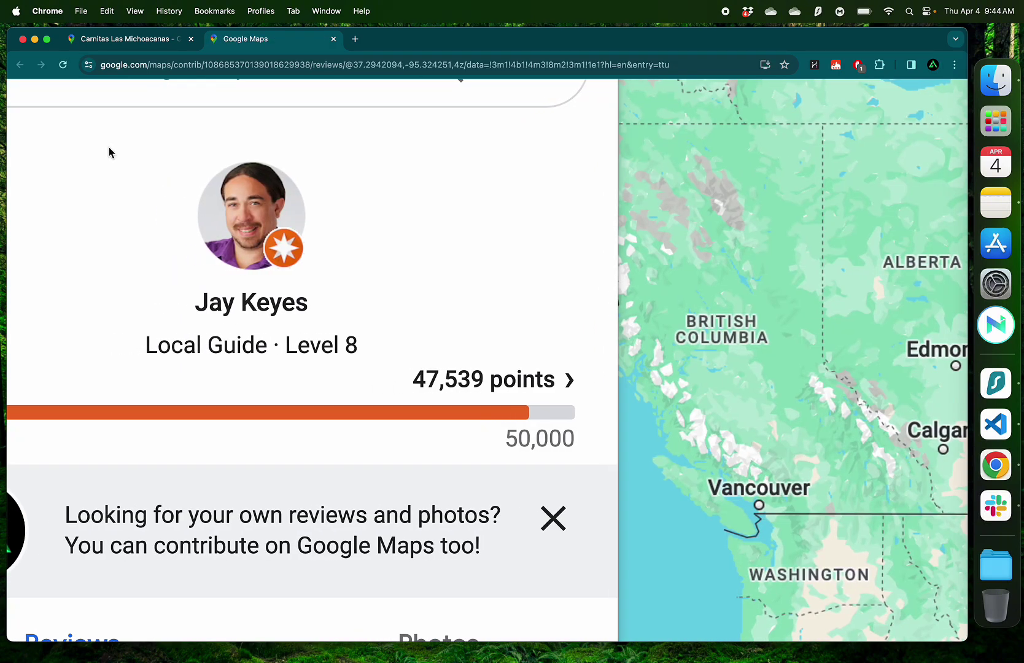
key(super+shift+4)
drag(188, 155, 320, 278)
click(167, 40)
key(ctrl+Left)
click(143, 315)
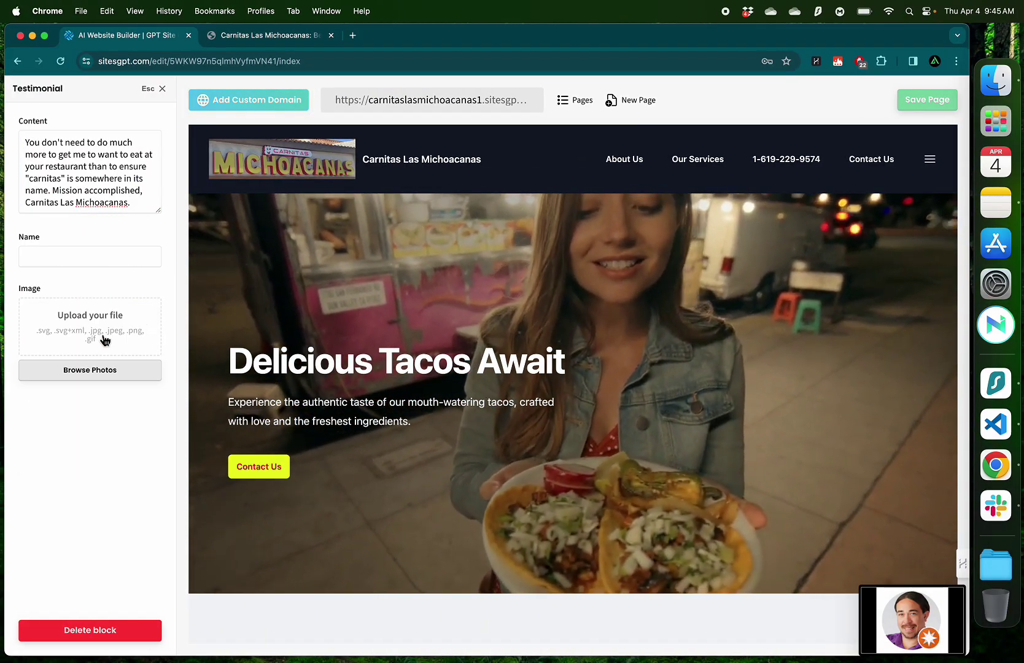
click(101, 334)
click(391, 324)
double_click(391, 324)
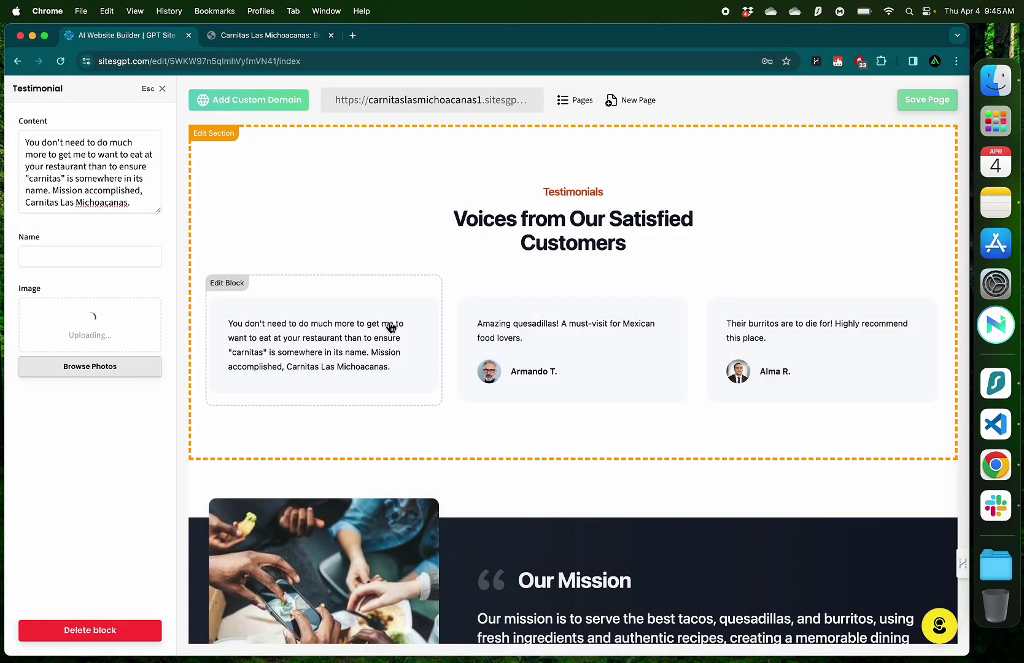
click(27, 256)
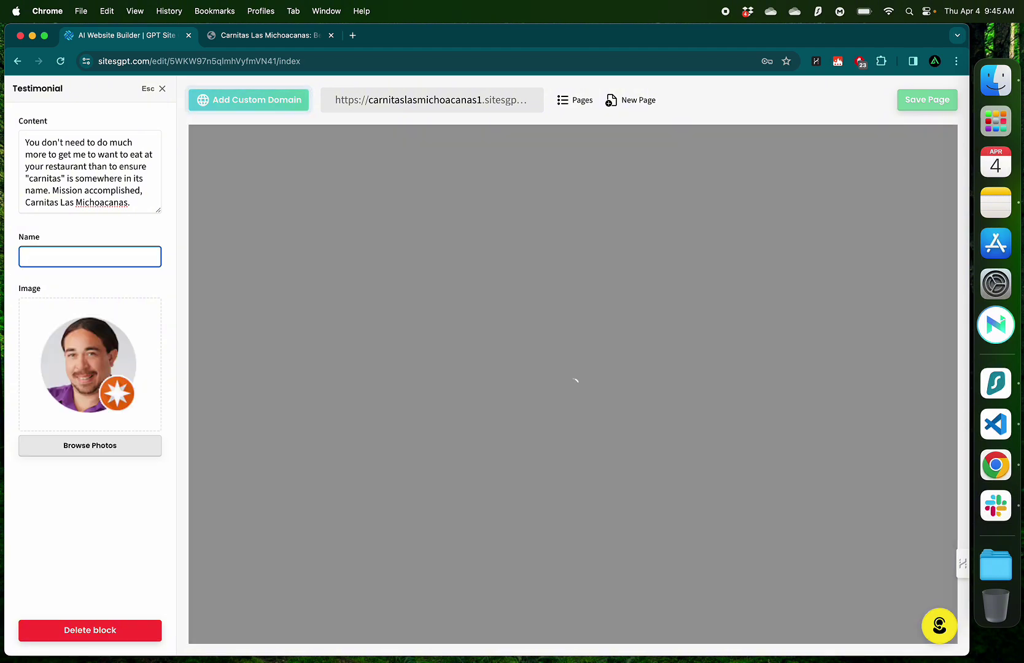
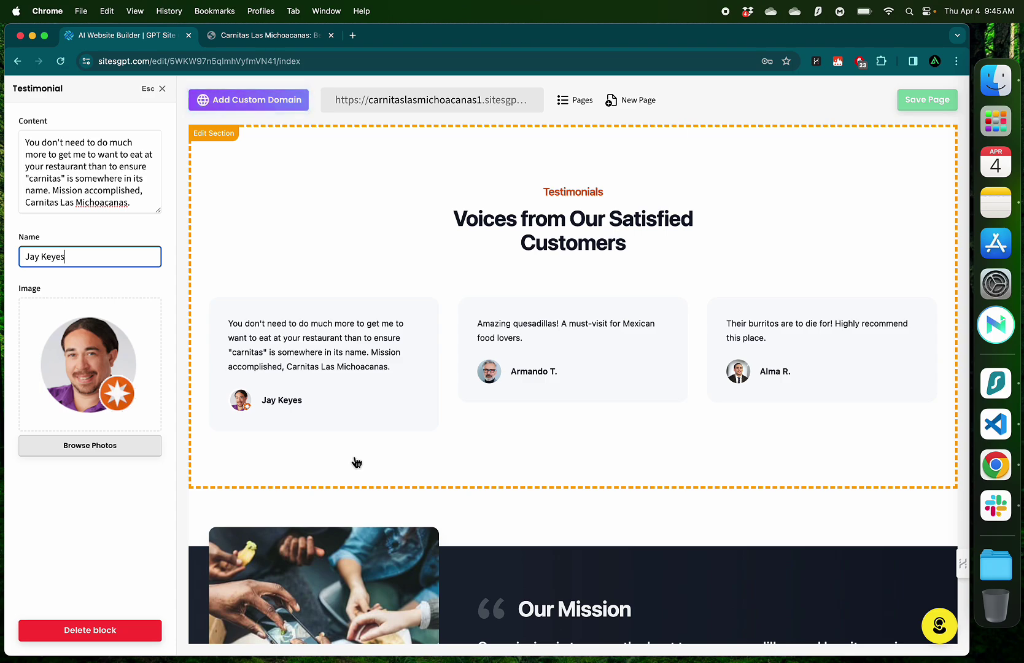
Select the text of the five-star review praising the 6 rolled tacos in Google Maps
key(ctrl+Right)
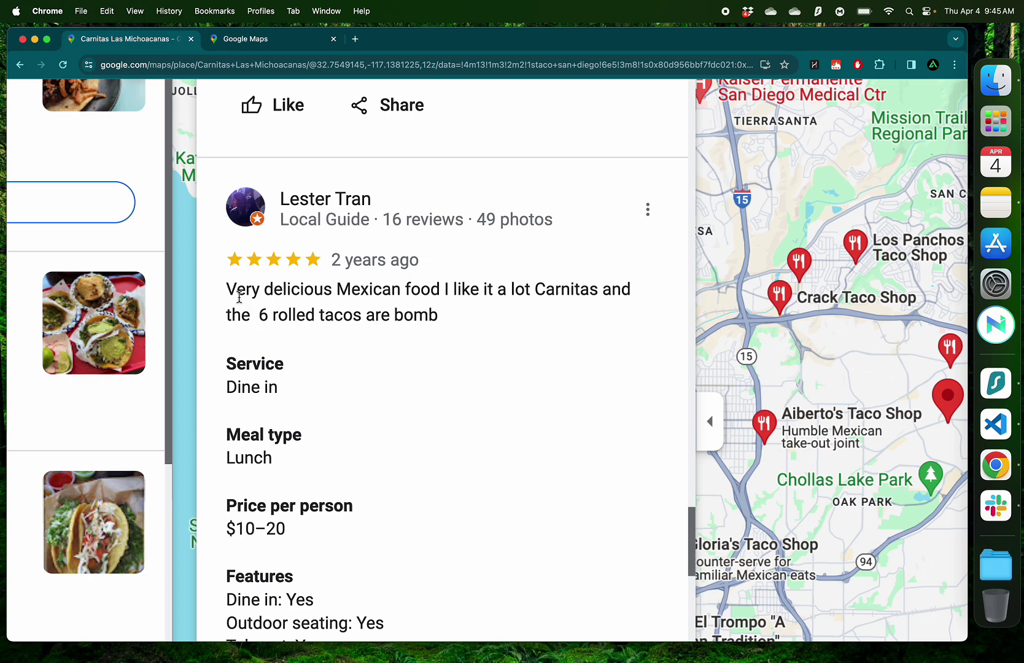
drag(227, 289, 411, 326)
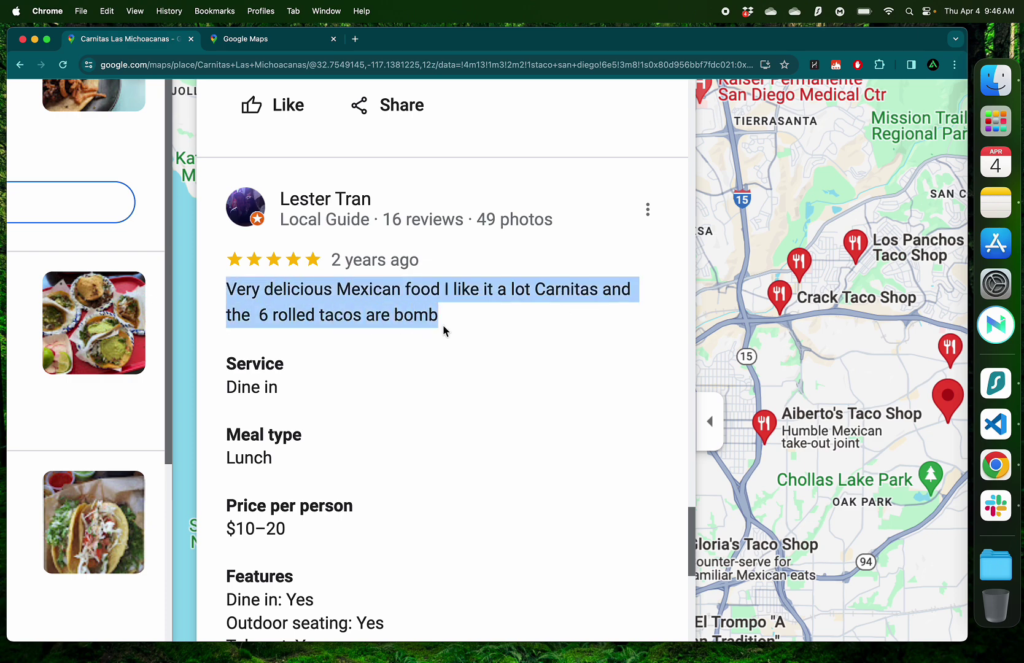
key(super+grave)
Paste the rolled-tacos review into the second testimonial's content
click(574, 354)
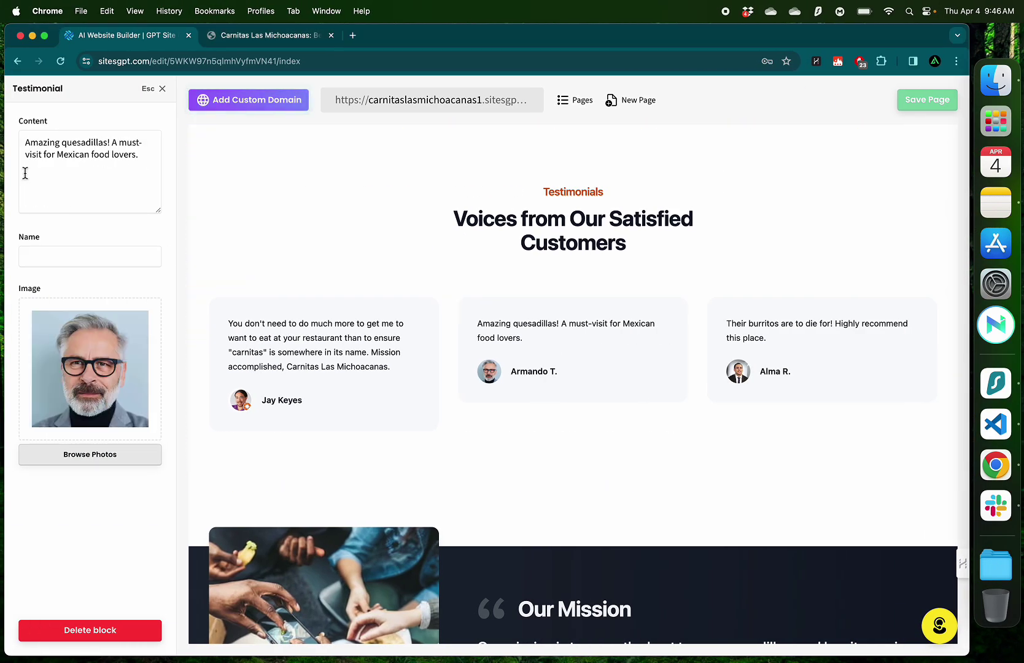
key(super+a)
text(Very delicious Mexican food I like it a lot Carnitas and the  6 rolled tacos are bomb)
Replace the second testimonial's photo with the reviewer's screenshot, then select the card-payments review text
key(super+grave)
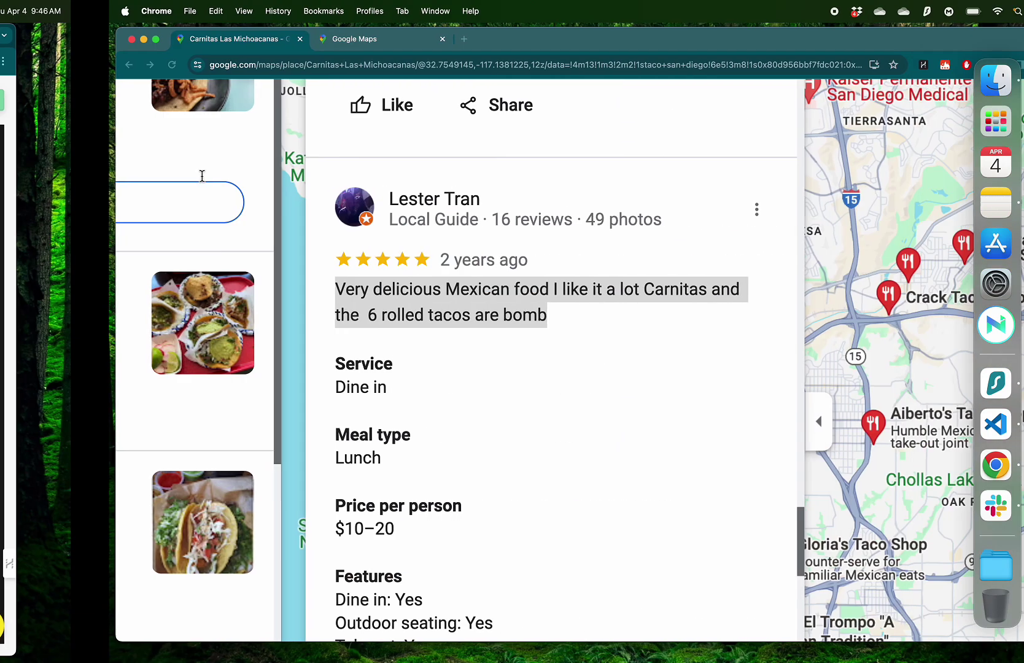
key(super+shift+4)
drag(197, 179, 315, 282)
key(super+grave)
click(148, 319)
click(116, 334)
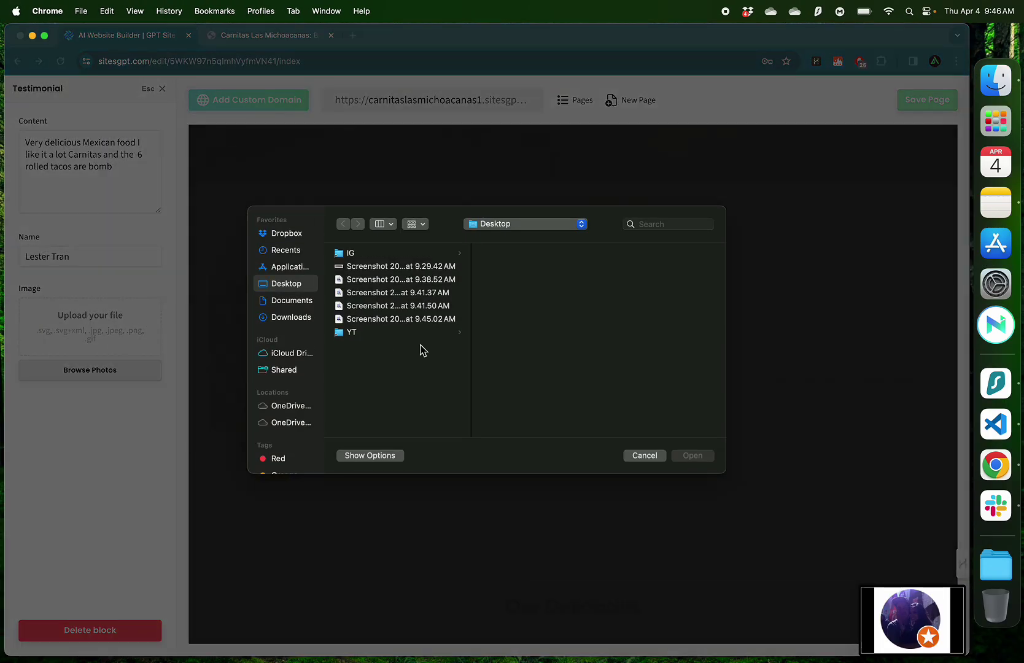
double_click(408, 332)
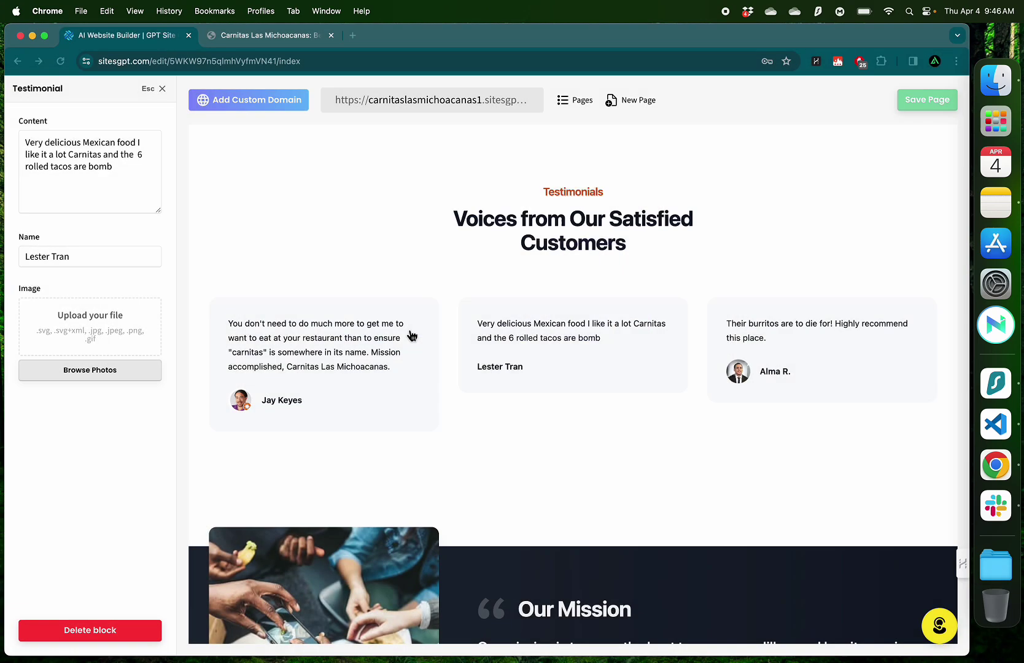
key(super+grave)
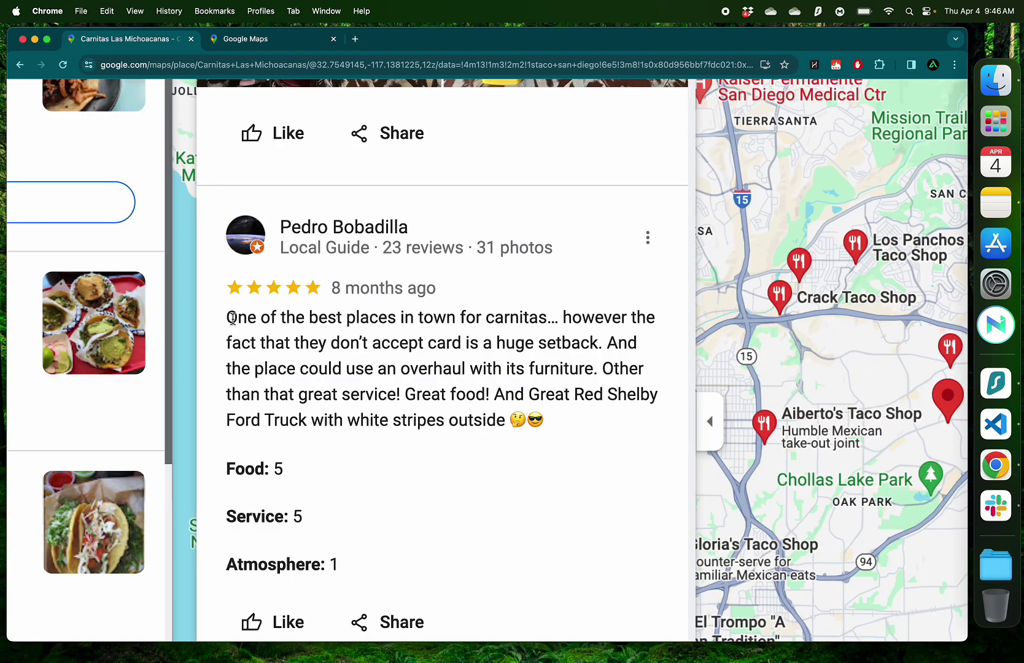
drag(277, 344, 493, 413)
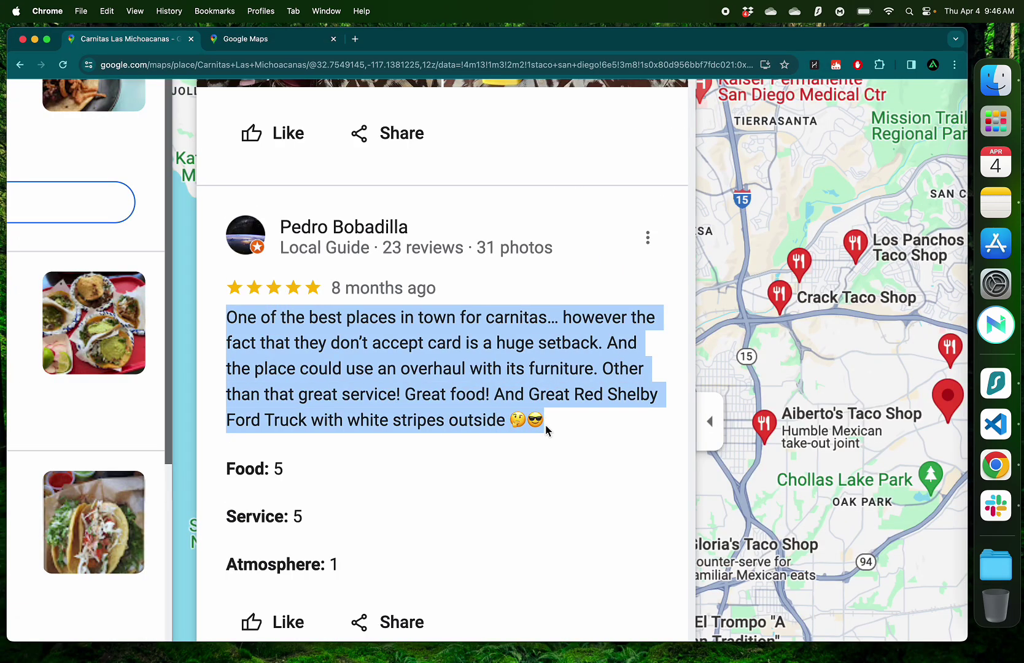
Open the live site and scroll down to the Testimonials section showing all three real reviews
key(super+grave)
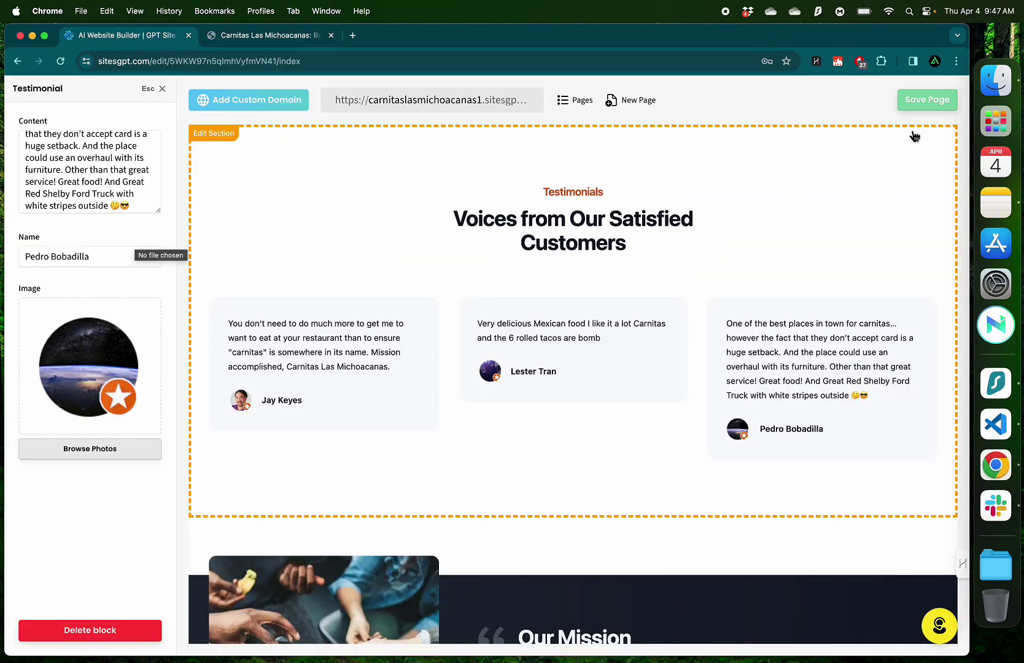
click(462, 98)
click(473, 36)
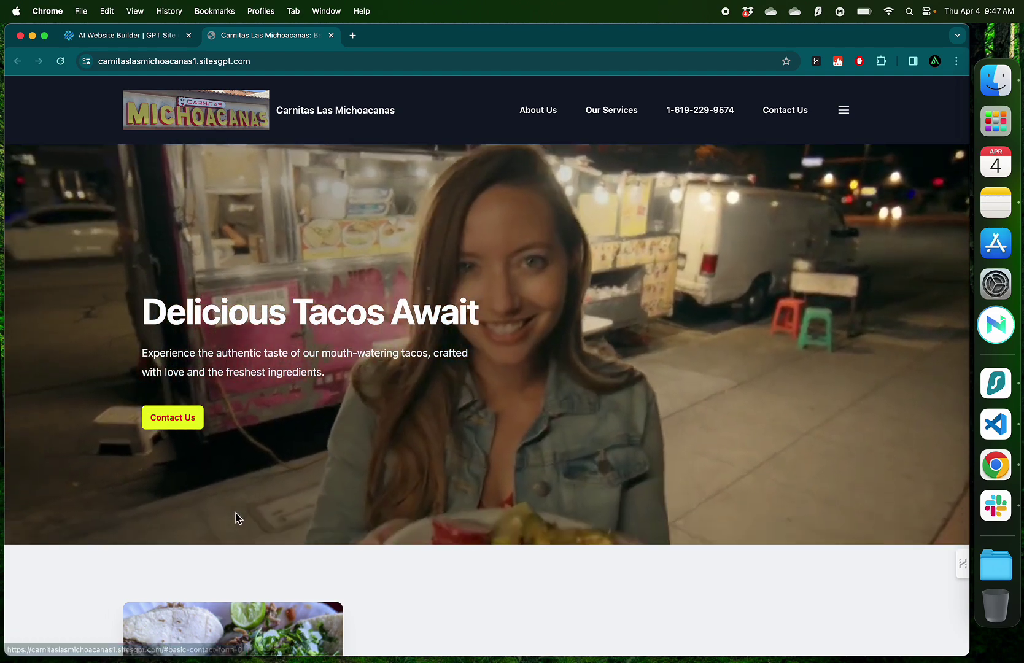
scroll(235, 512, down, 10)
scroll(235, 512, down, 10)
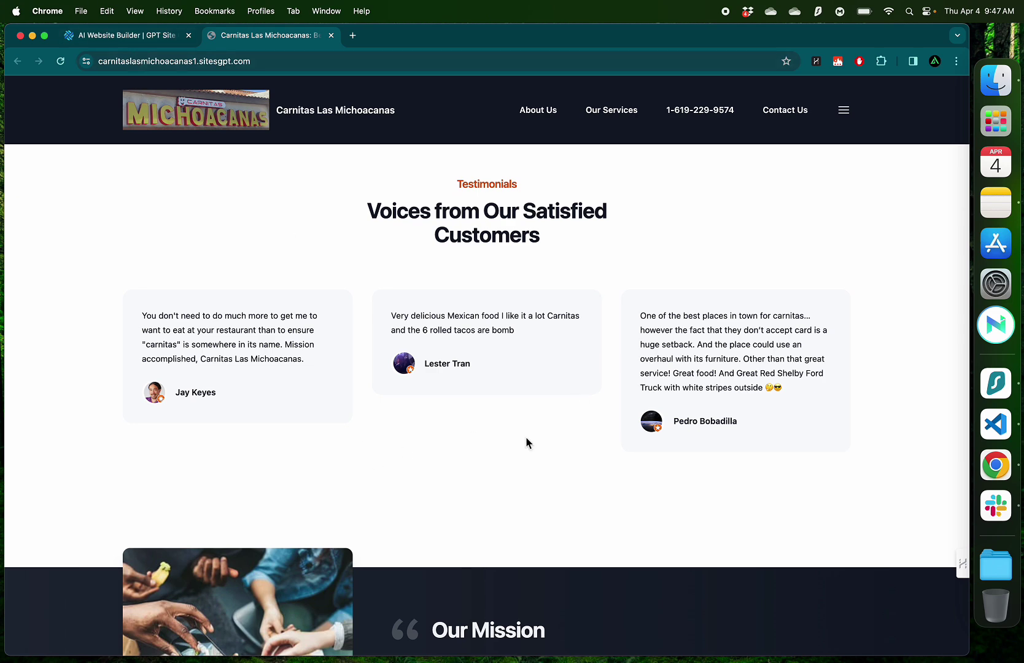
Reload the live site and select its subdomain in the address bar
click(200, 56)
key(Return)
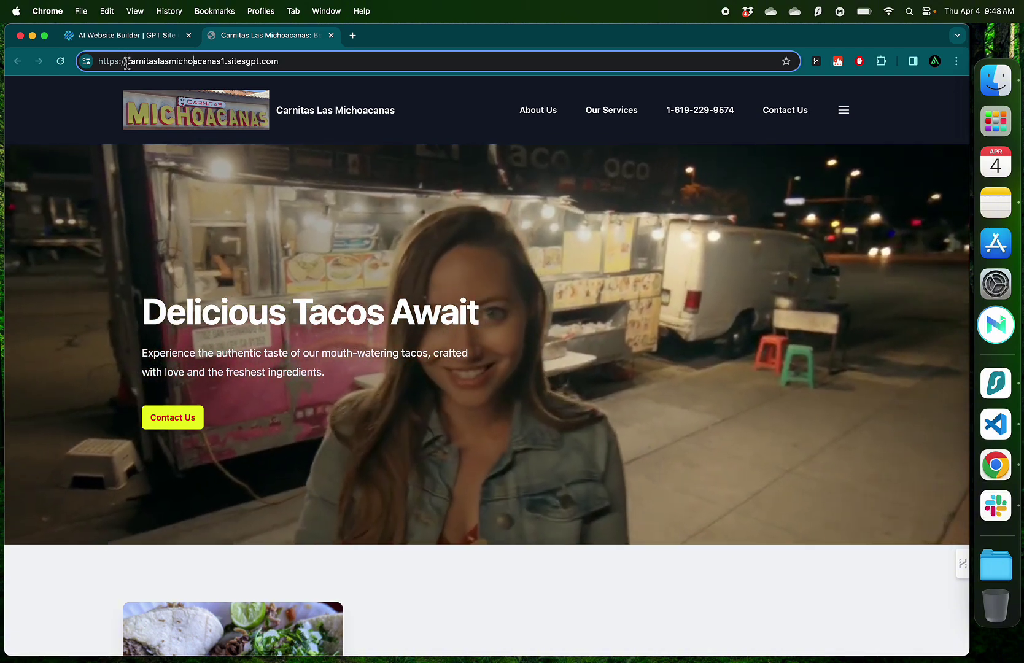
drag(124, 59, 226, 69)
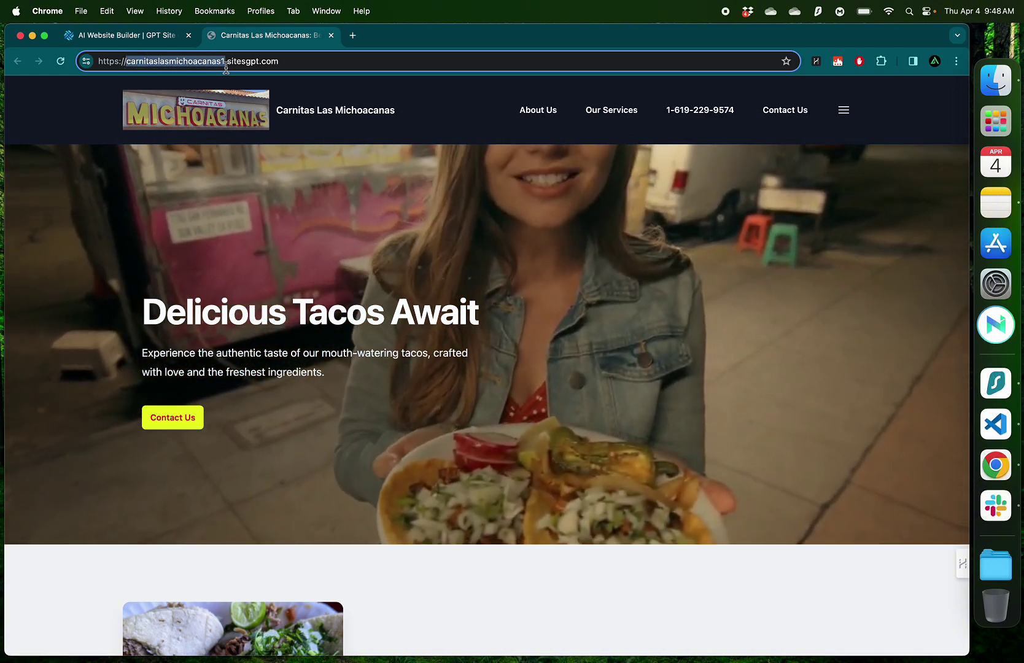
key(ctrl+shift+Tab)
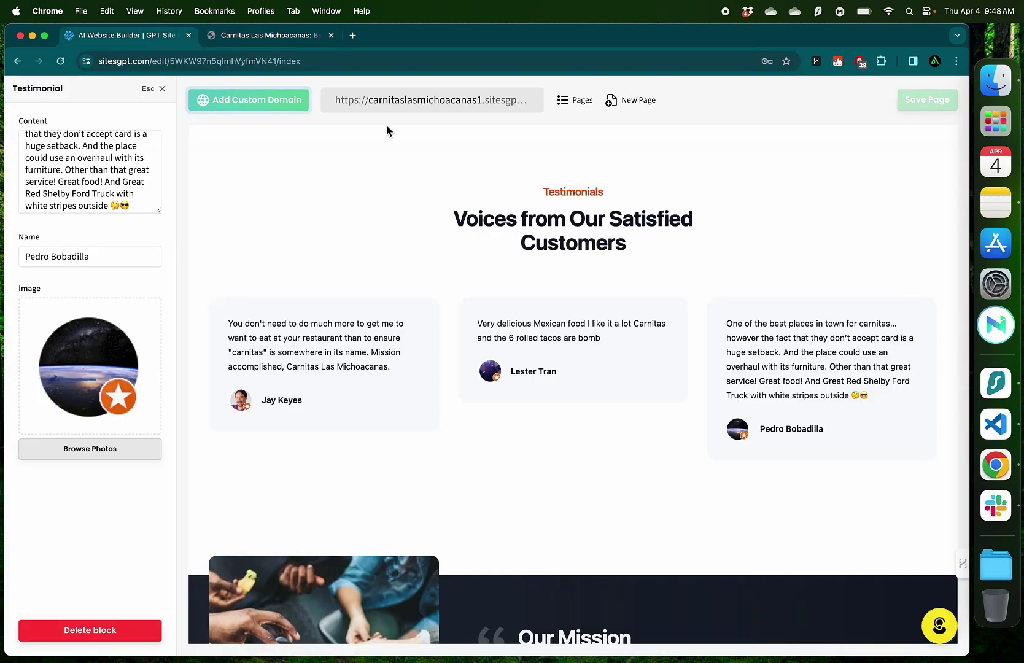
Enter carnitaslasmichoacanas.com as the custom domain, confirm it is available and claim it
click(249, 104)
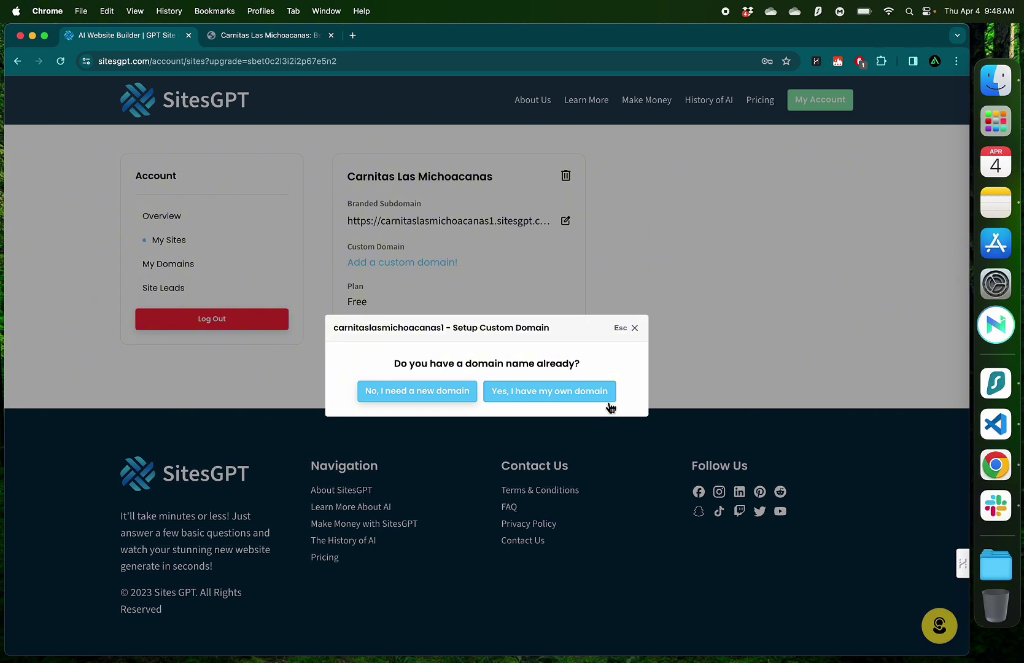
click(417, 393)
click(428, 406)
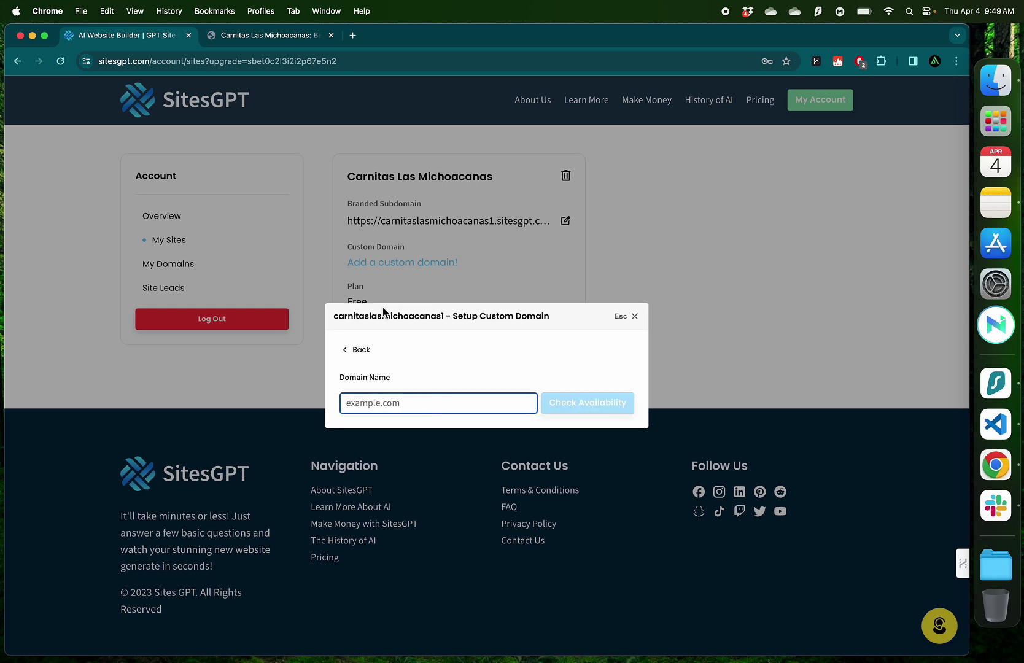
drag(334, 315, 442, 322)
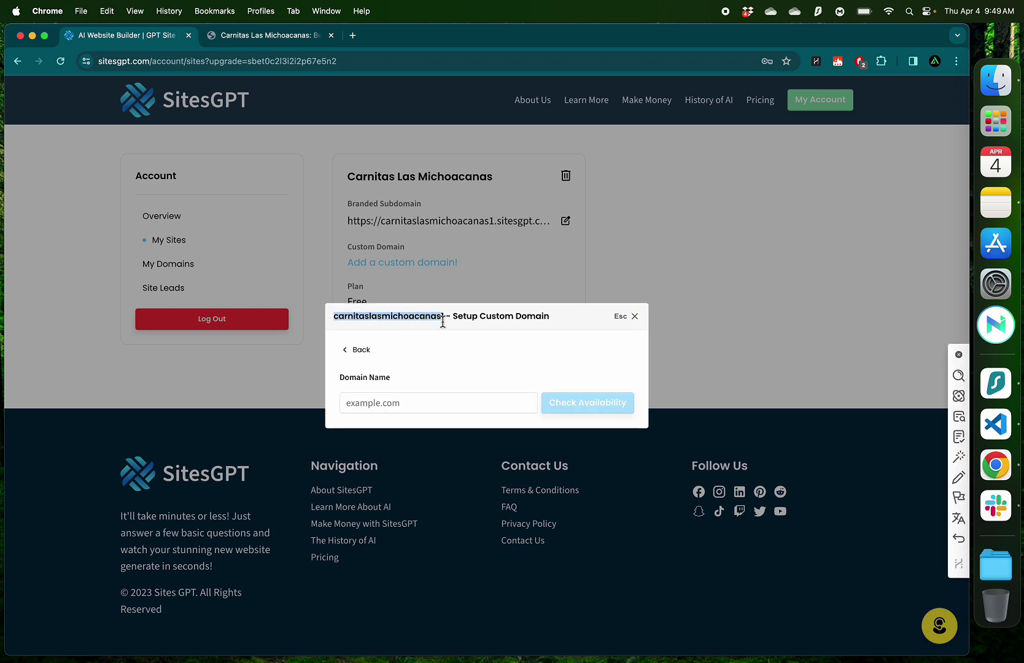
key(super+c)
click(409, 402)
key(super+v)
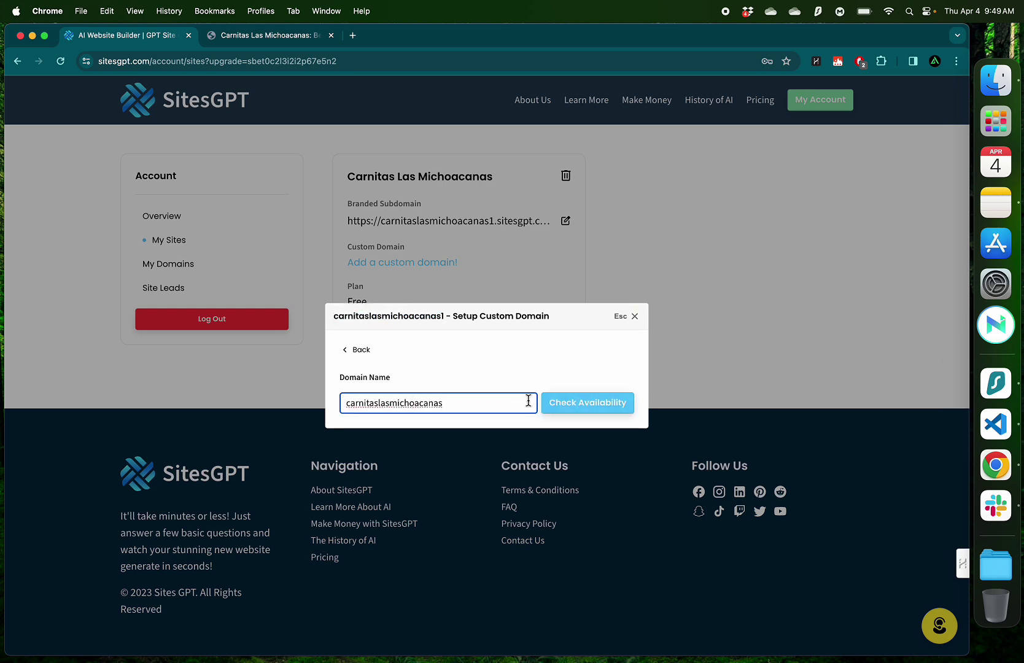
click(606, 403)
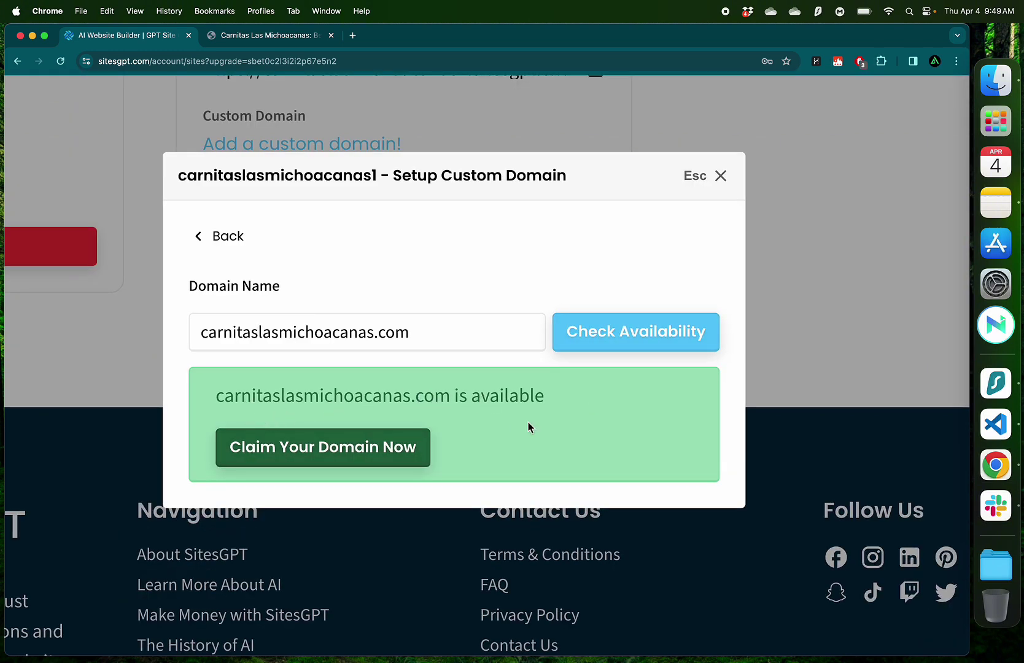
click(322, 447)
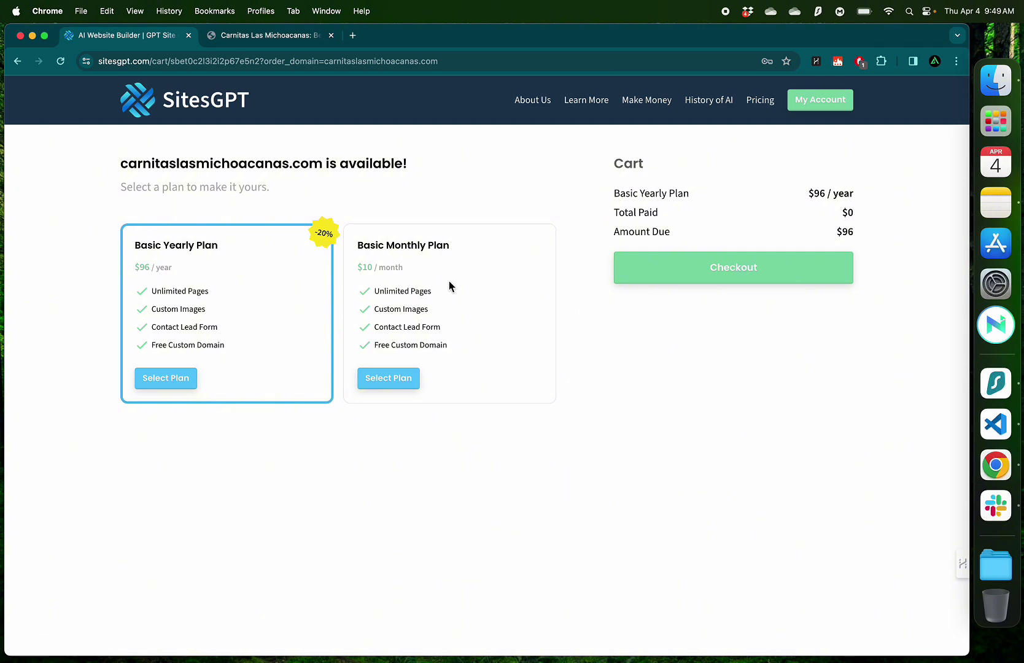
Review the cart's plan options, then return to the live Carnitas Las Michoacanas site
scroll(448, 280, up, 2)
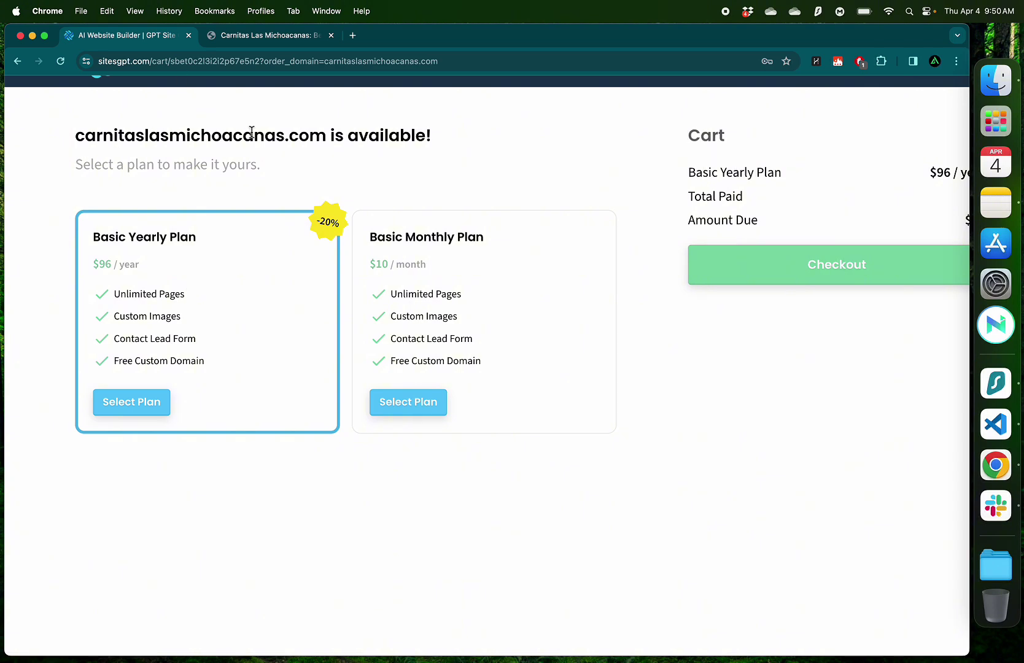
click(302, 43)
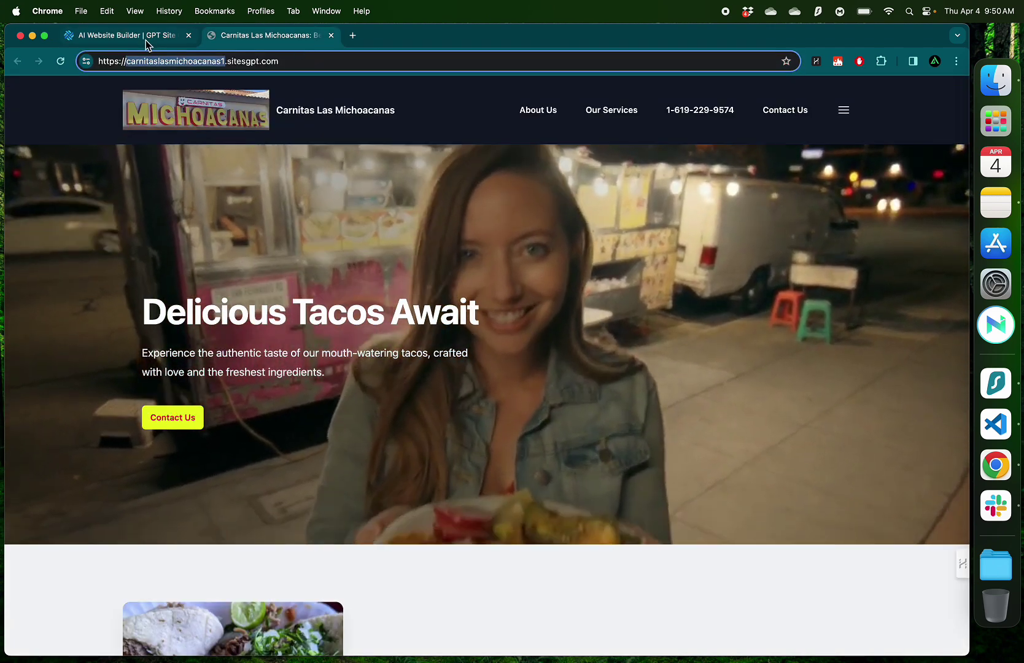
click(146, 36)
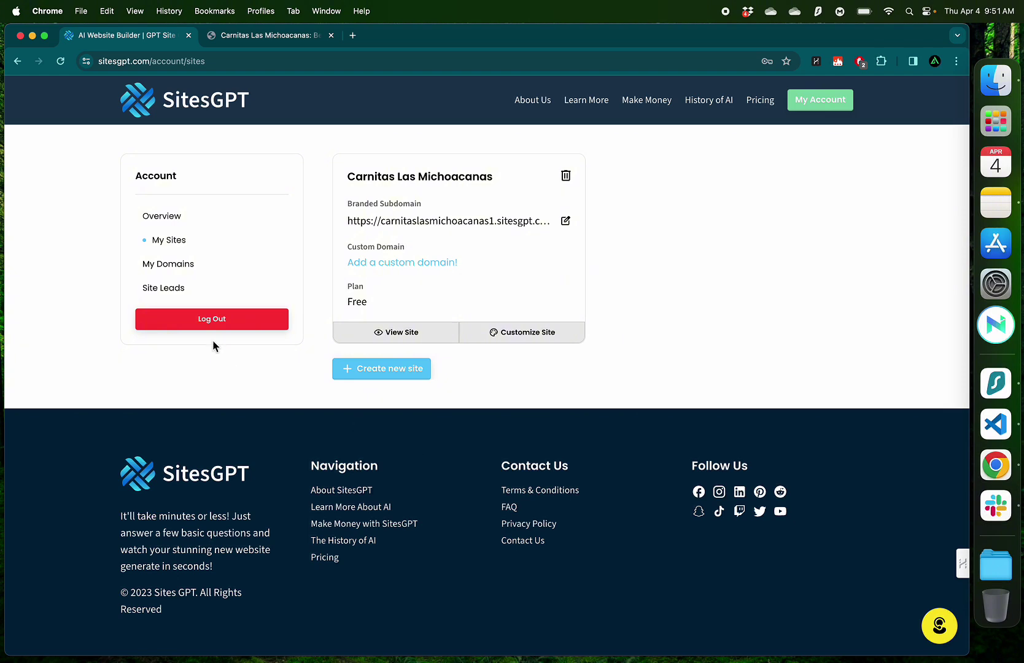
click(165, 288)
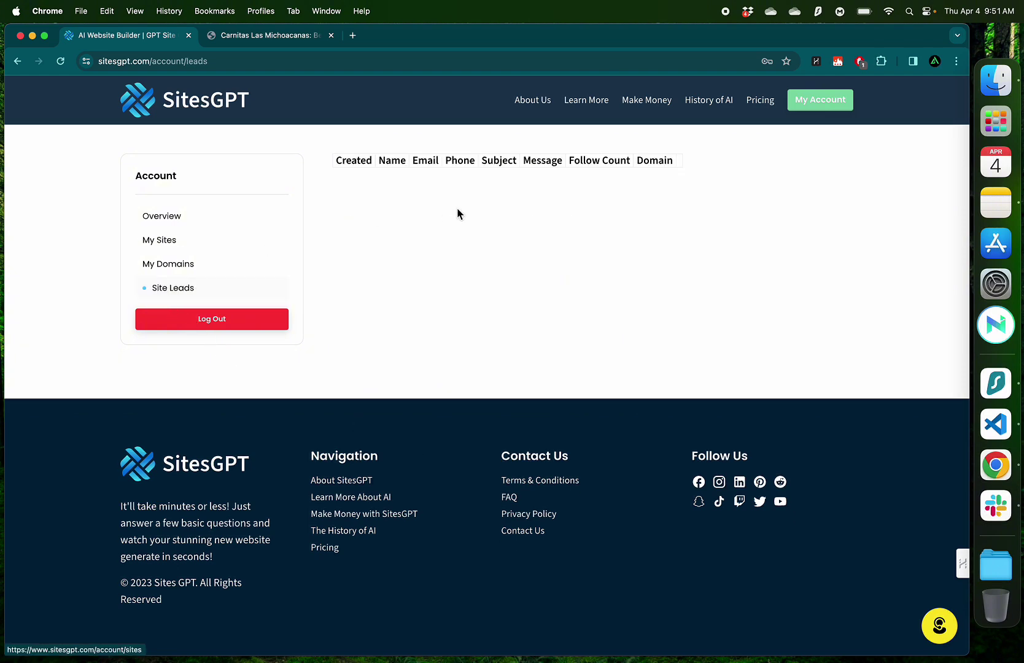
scroll(458, 212, up, 5)
scroll(457, 213, up, 2)
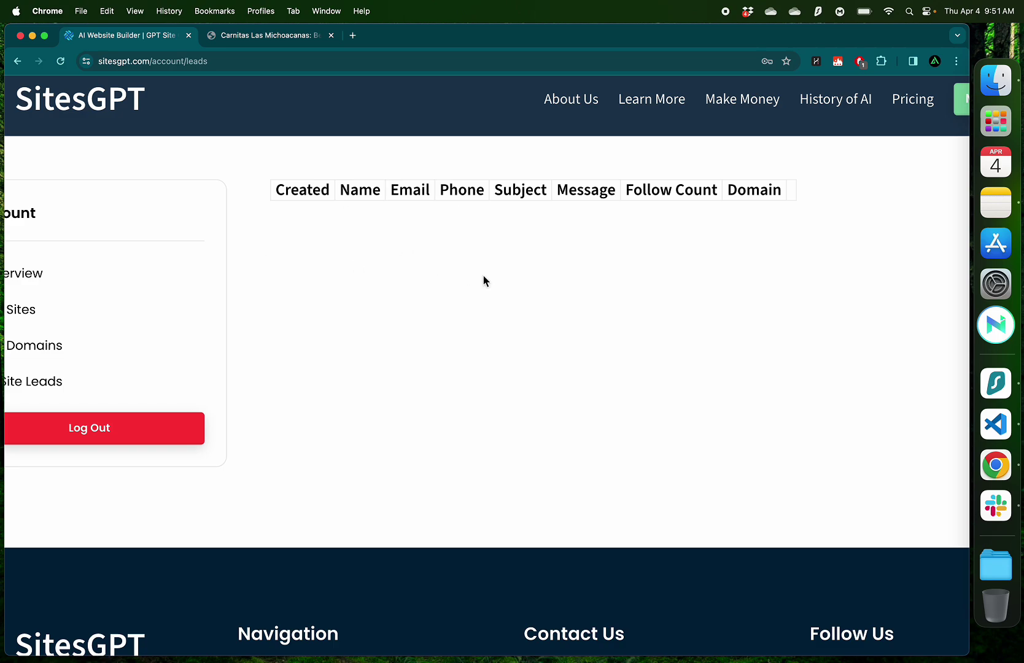
key(ctrl+Tab)
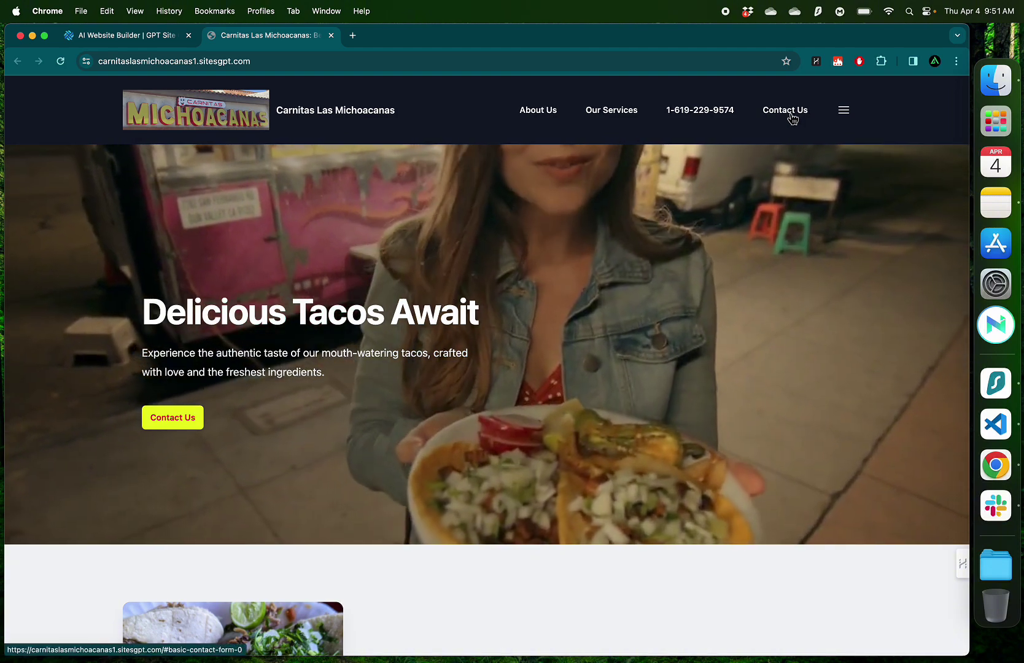
On the Contact Us form, enter the sender's name, subject 'Bulk Order' and e-mail address
click(790, 116)
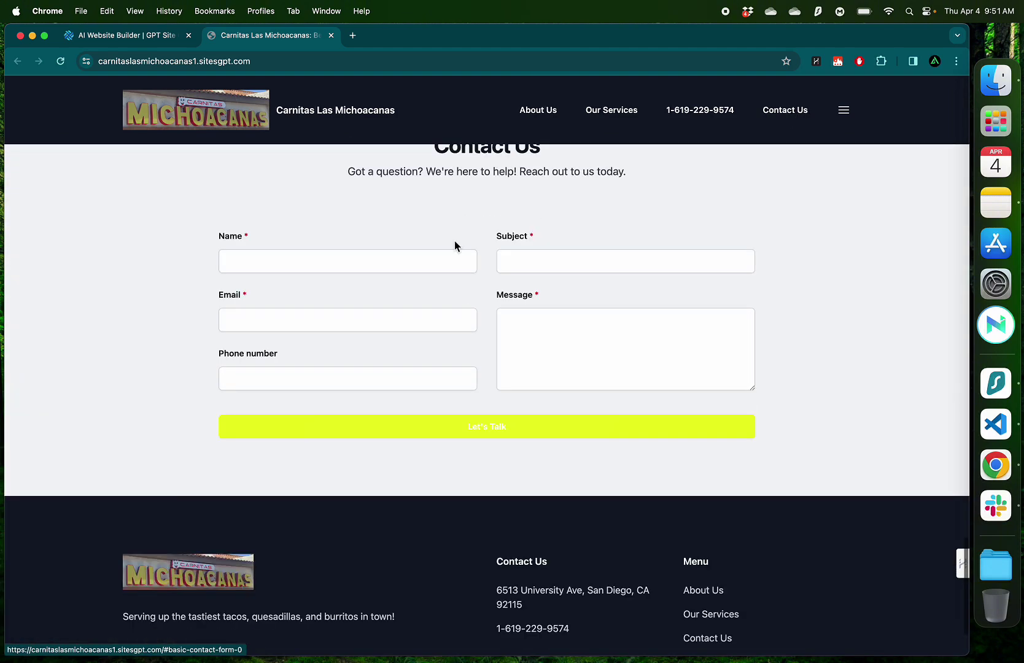
click(393, 261)
click(341, 299)
text(Pedro)
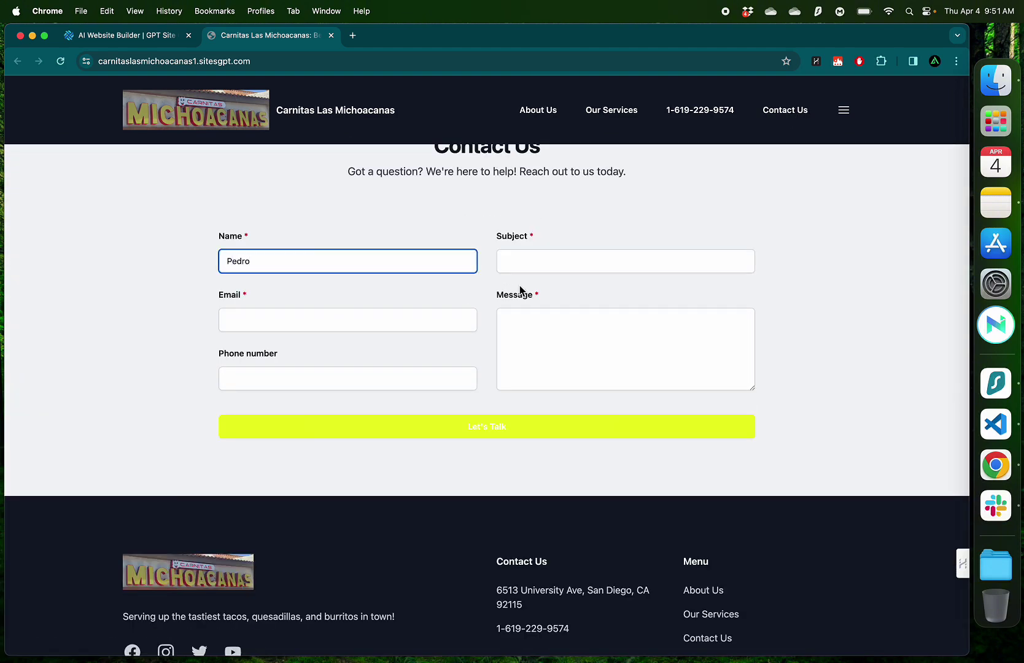
key(Tab)
text(Bulk Order)
key(Tab)
Add a phone number and a message about bulk food for a son's birthday party, then submit
click(419, 380)
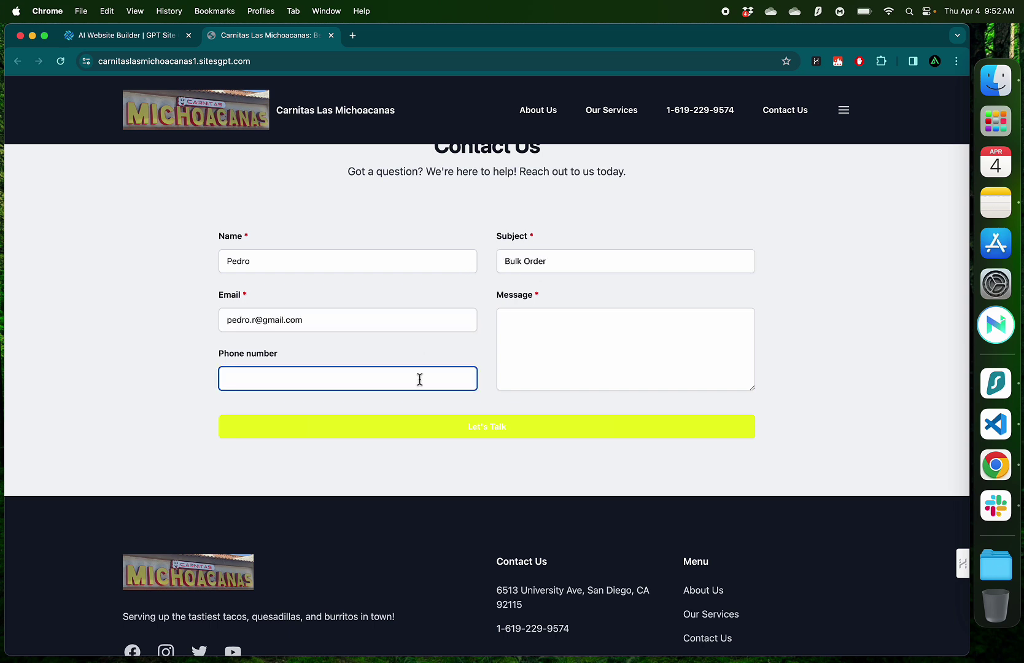
click(620, 343)
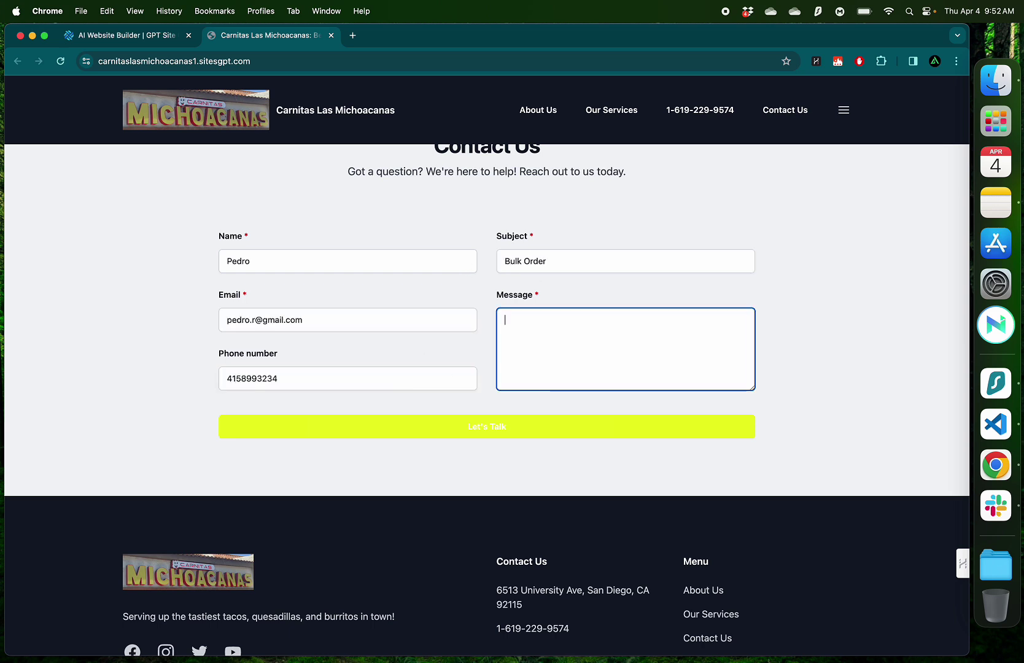
text(Id like to kn)
text(ow how I can )
text(bulk orde)
text(r food for)
key(BackSpace)
text(d for my so)
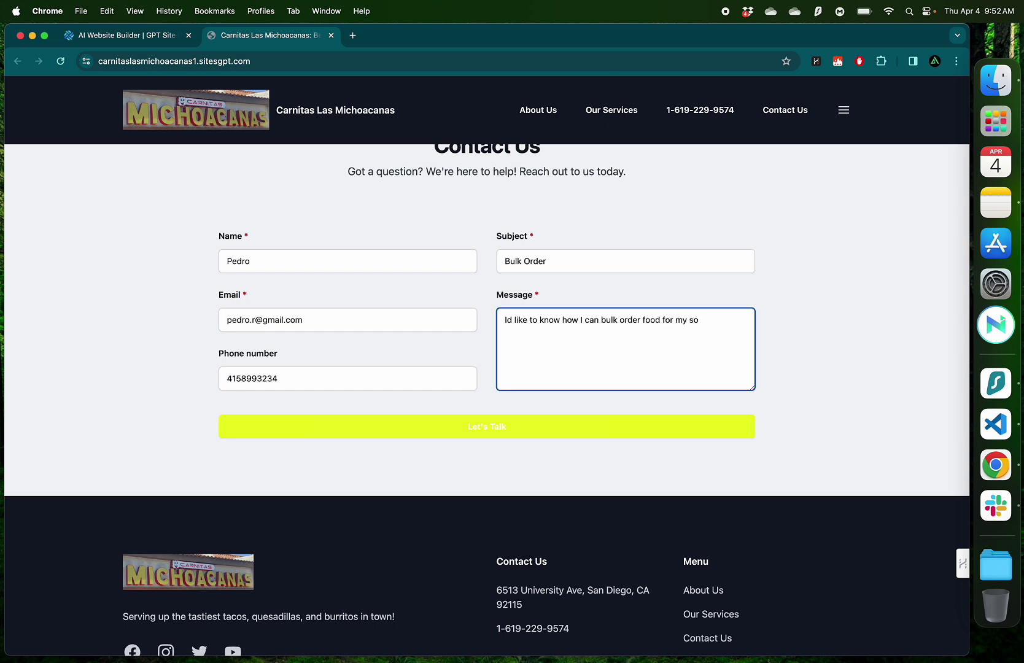
text(n's birthday party)
scroll(573, 272, up, 1)
click(487, 465)
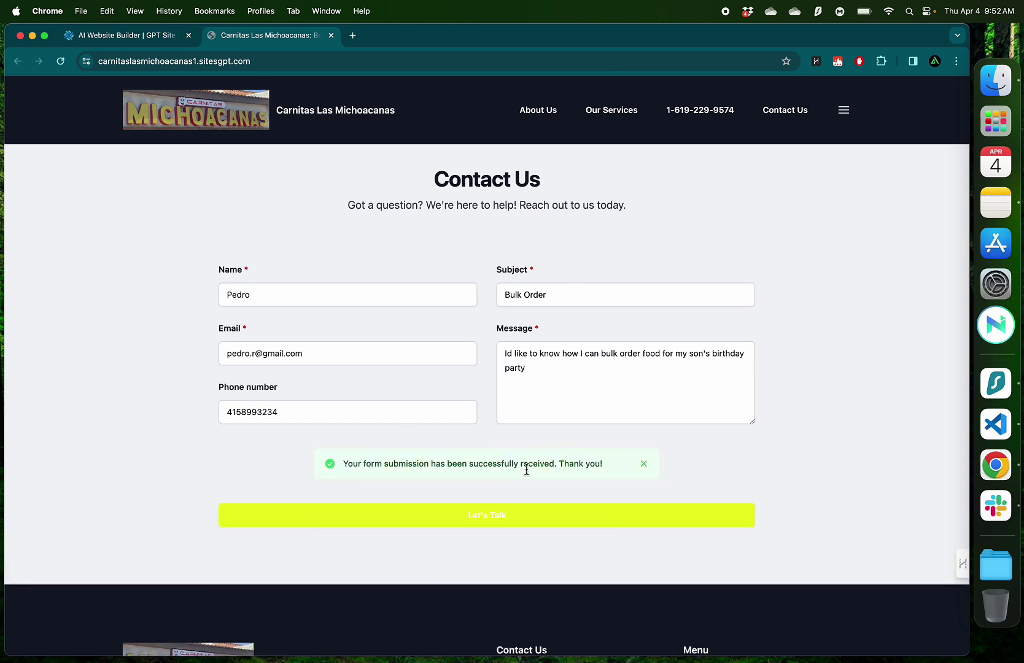
Reload Site Leads so the Bulk Order lead dated 04/04/2024 appears, then reset the page zoom
click(147, 39)
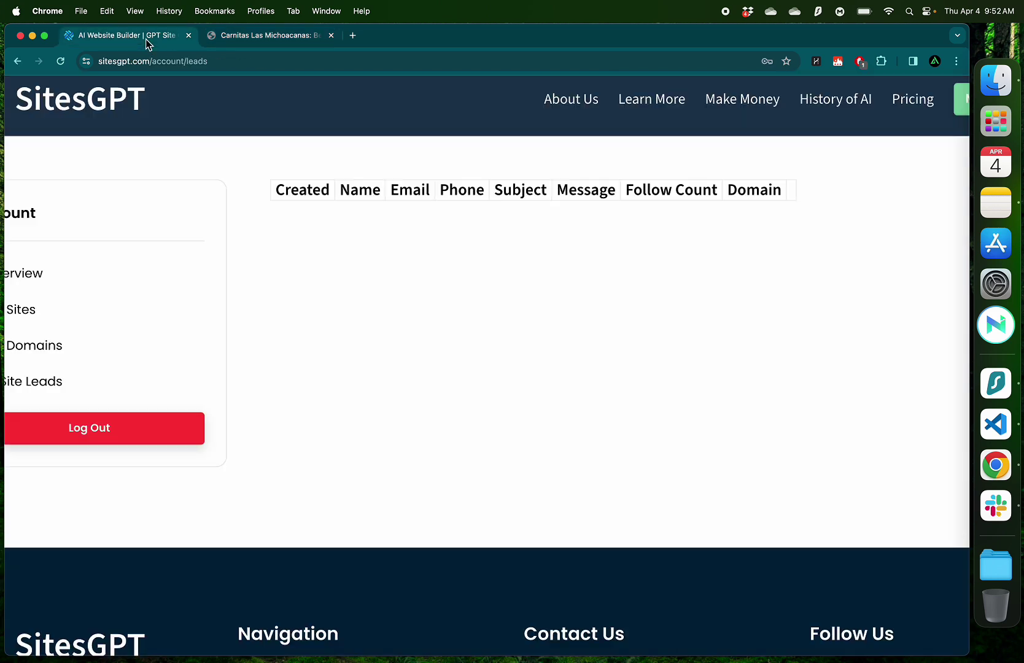
click(263, 64)
key(Return)
scroll(587, 271, right, 10)
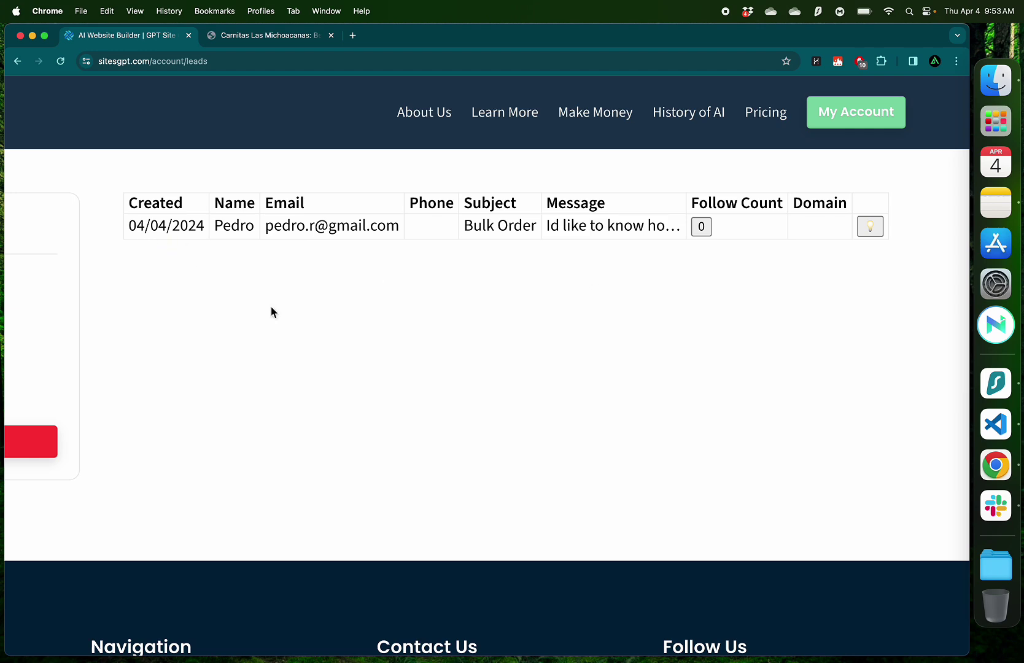
key(super+0)
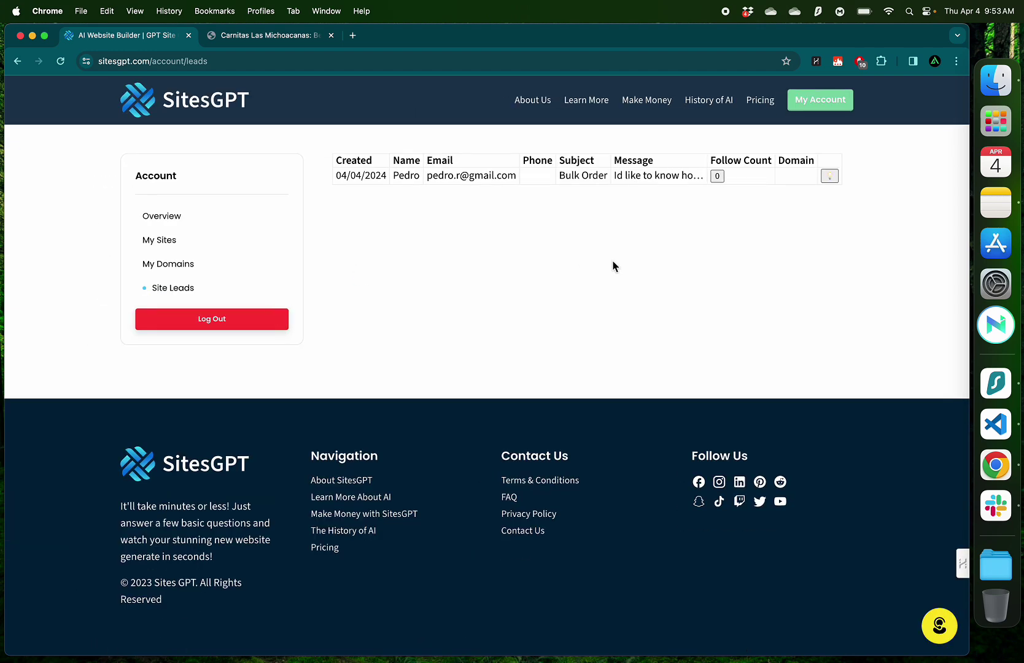
key(ctrl+Tab)
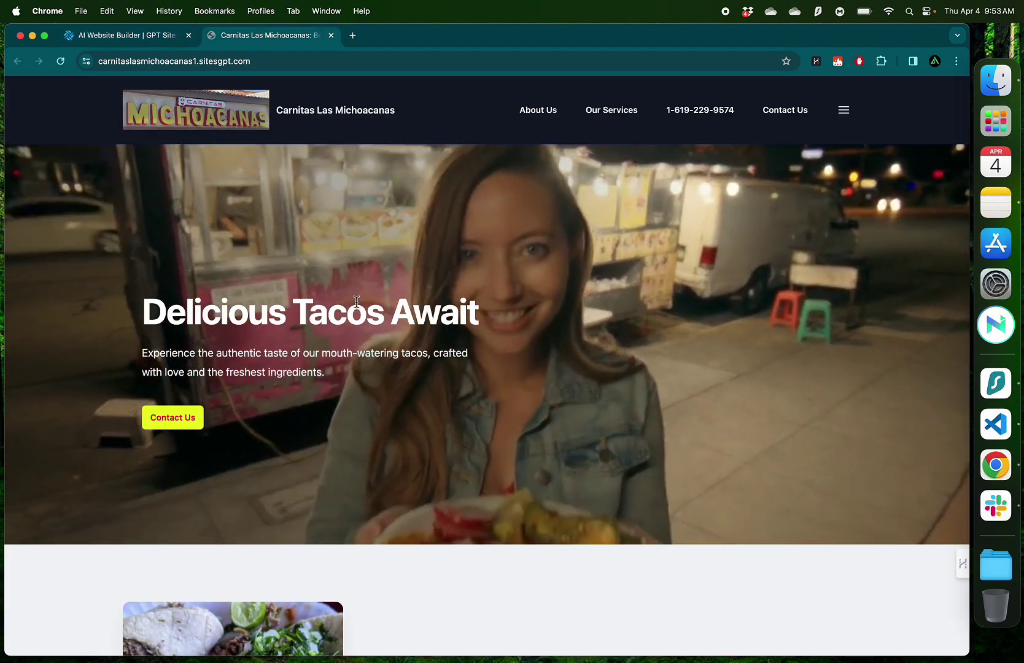
scroll(356, 302, down, 4)
scroll(356, 302, down, 8)
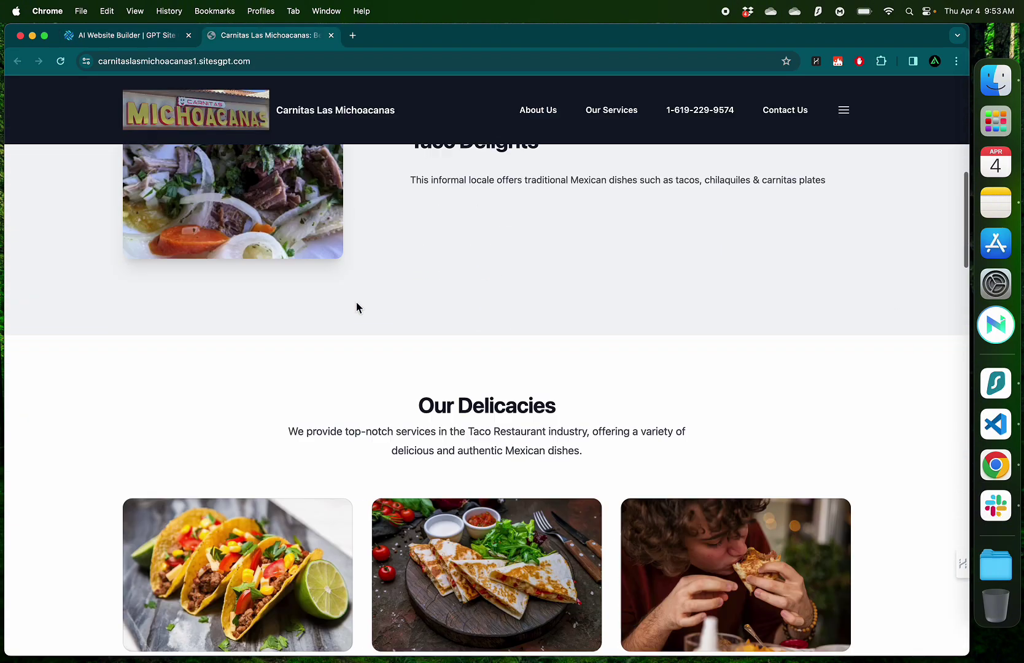
scroll(378, 281, down, 2)
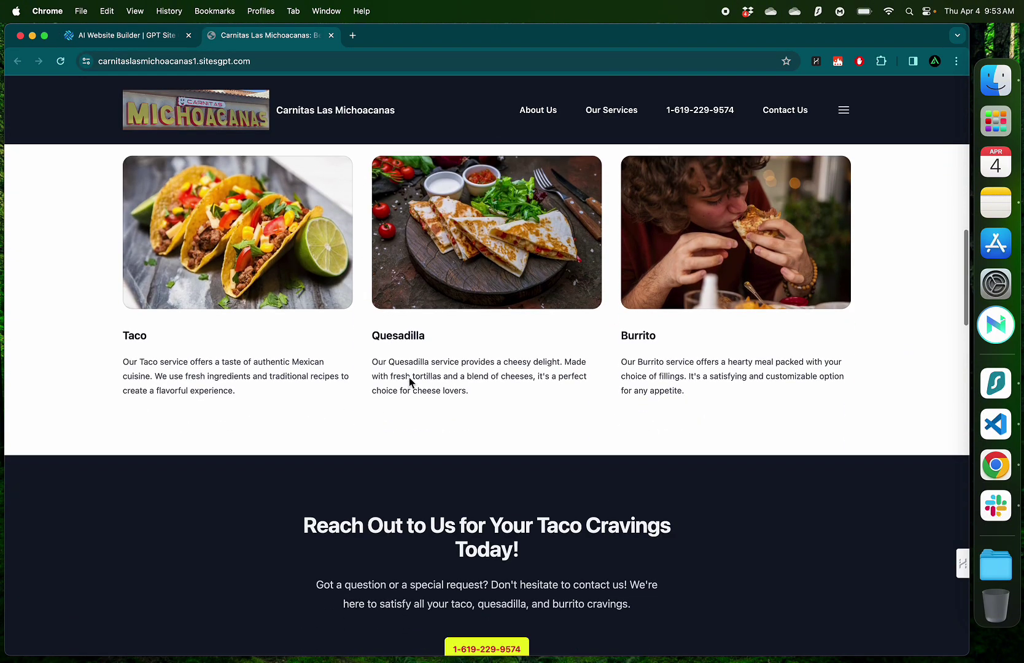
click(136, 36)
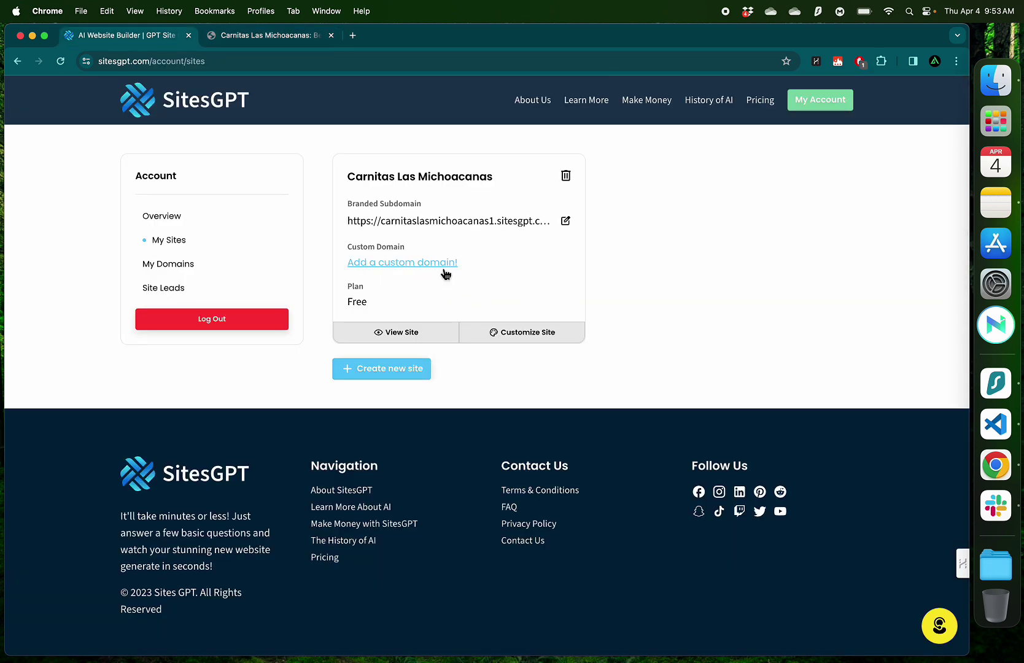
click(200, 289)
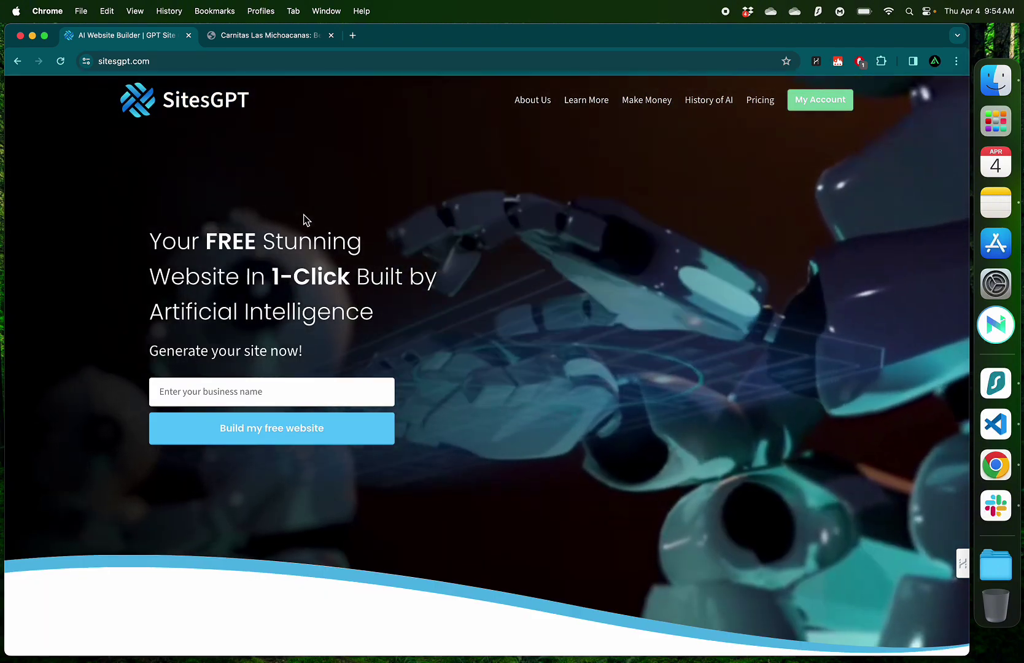
scroll(303, 219, down, 15)
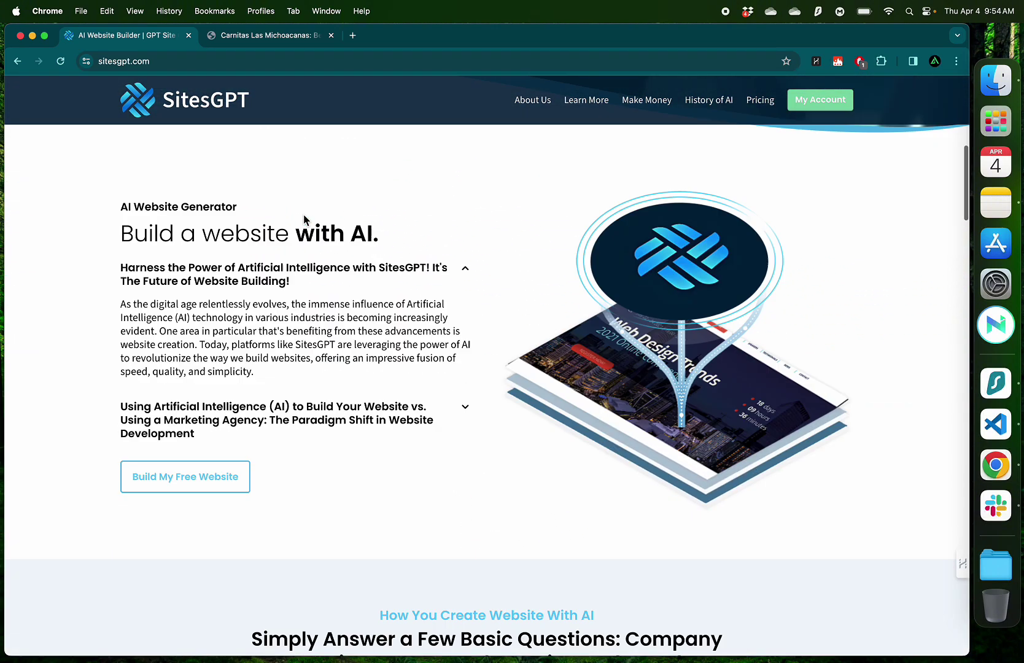
scroll(303, 214, down, 5)
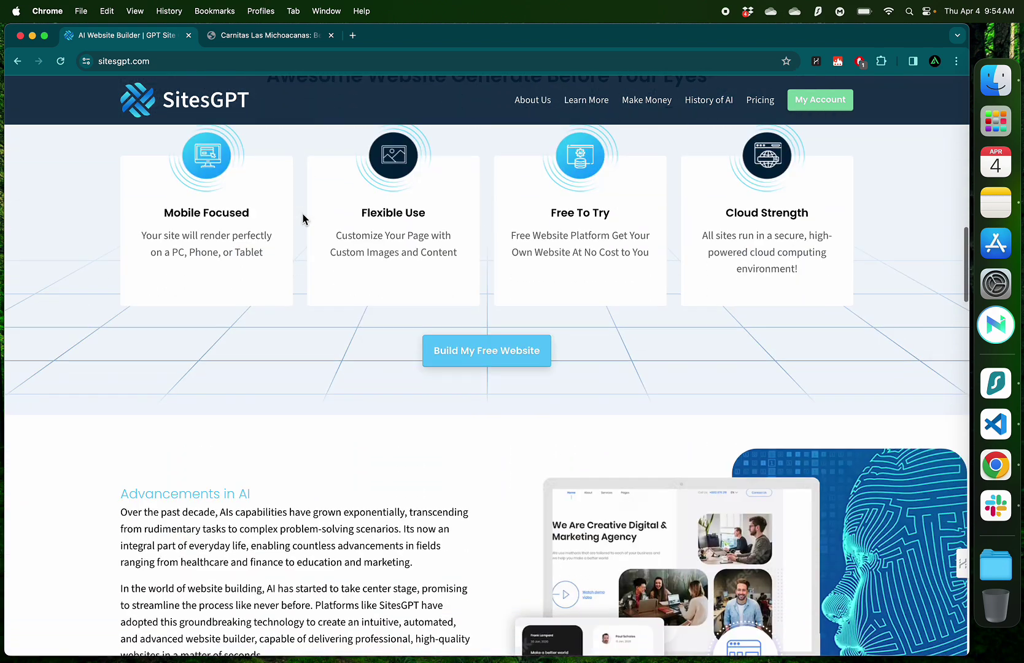
click(264, 35)
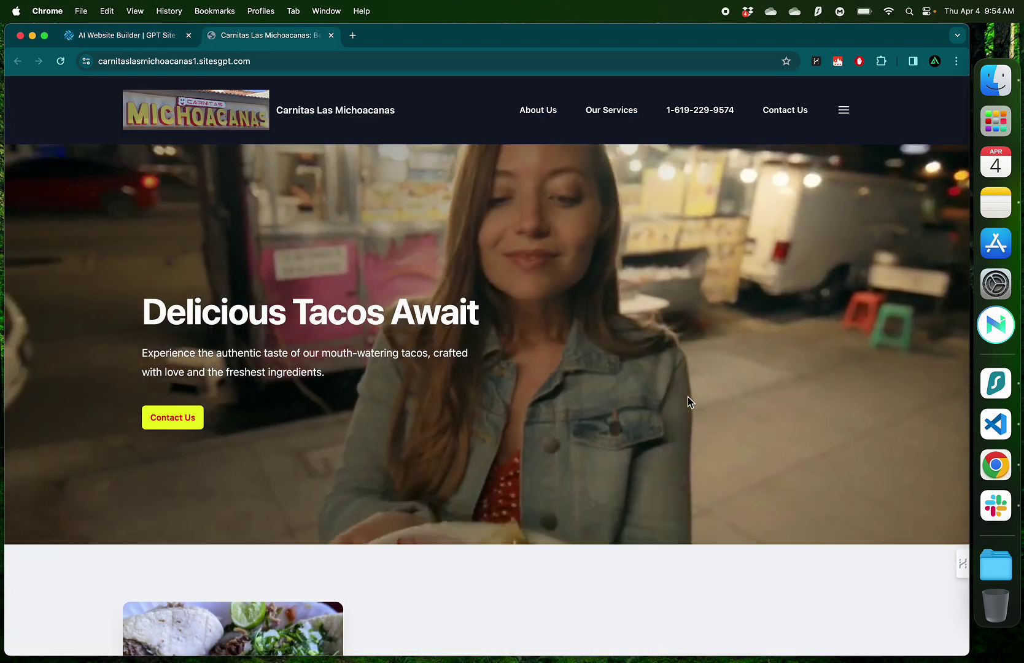
scroll(687, 402, down, 7)
scroll(687, 397, down, 10)
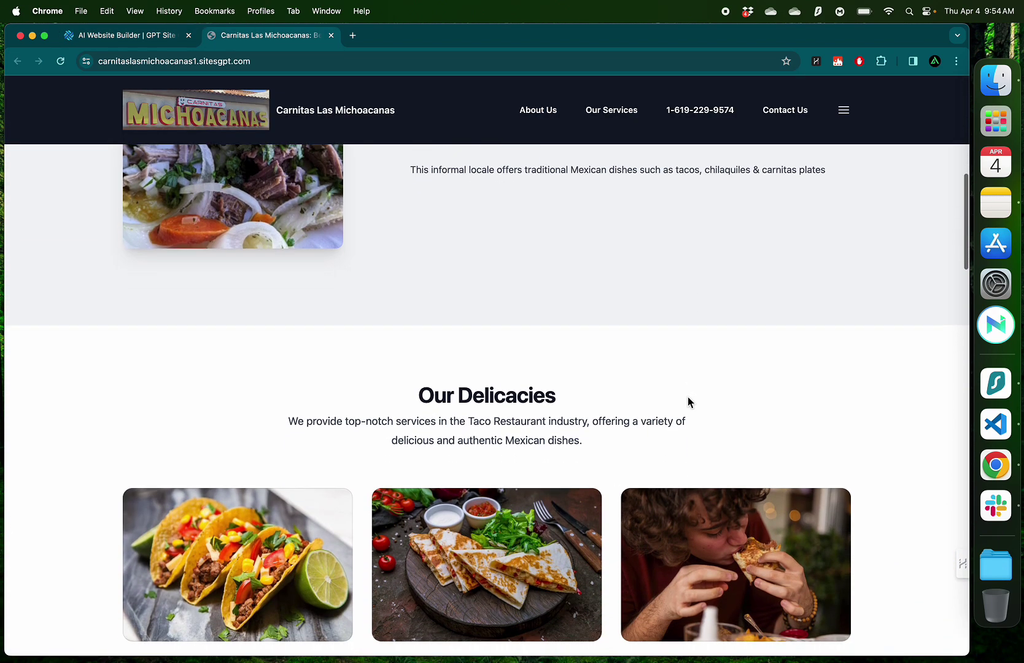
scroll(687, 396, down, 5)
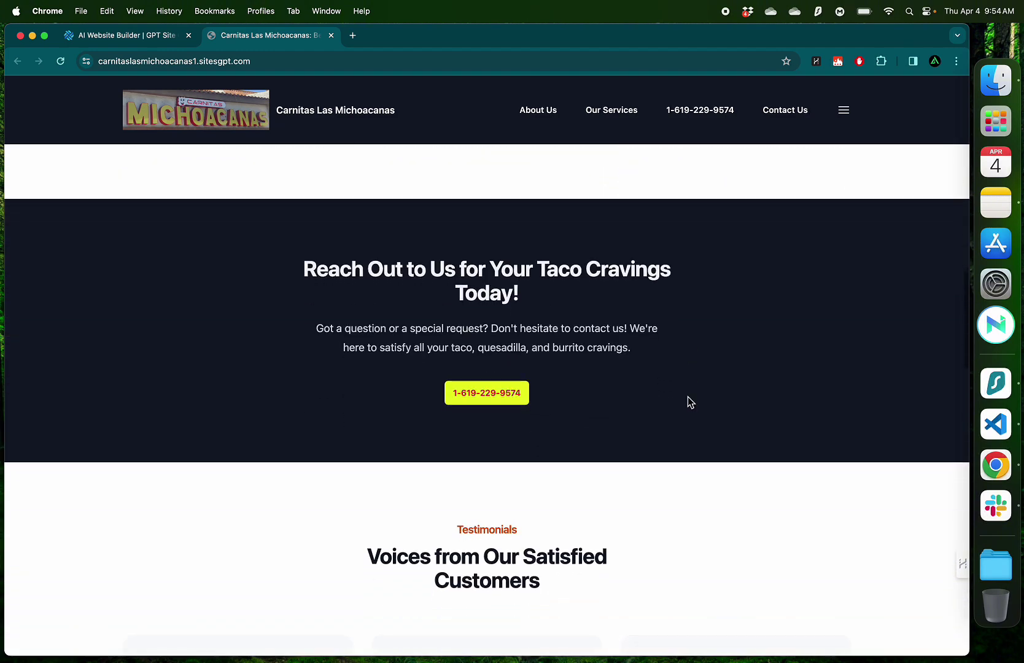
scroll(687, 396, down, 3)
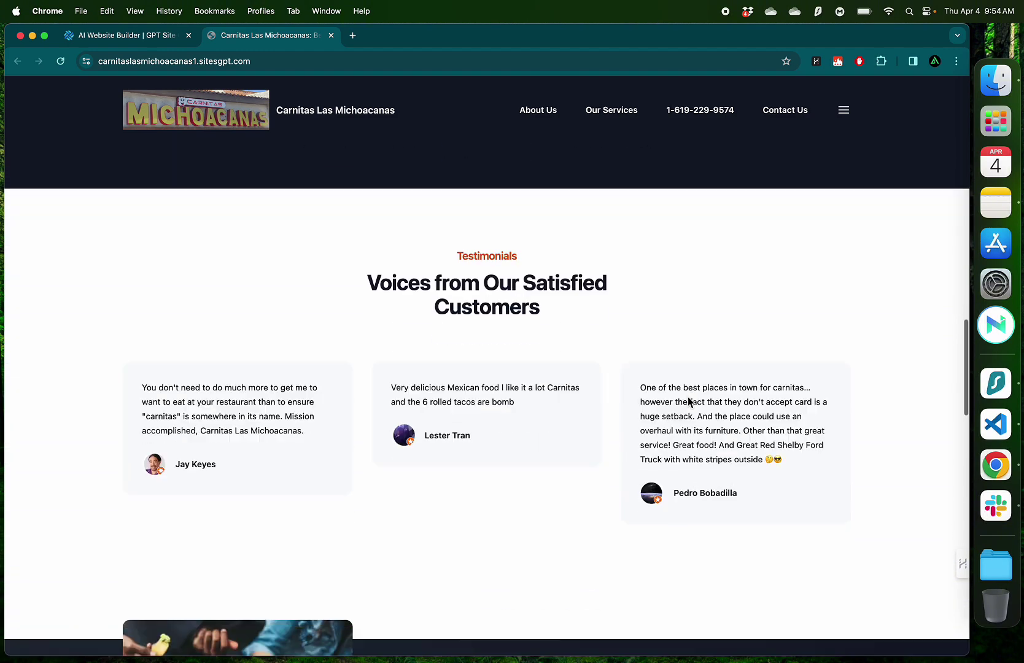